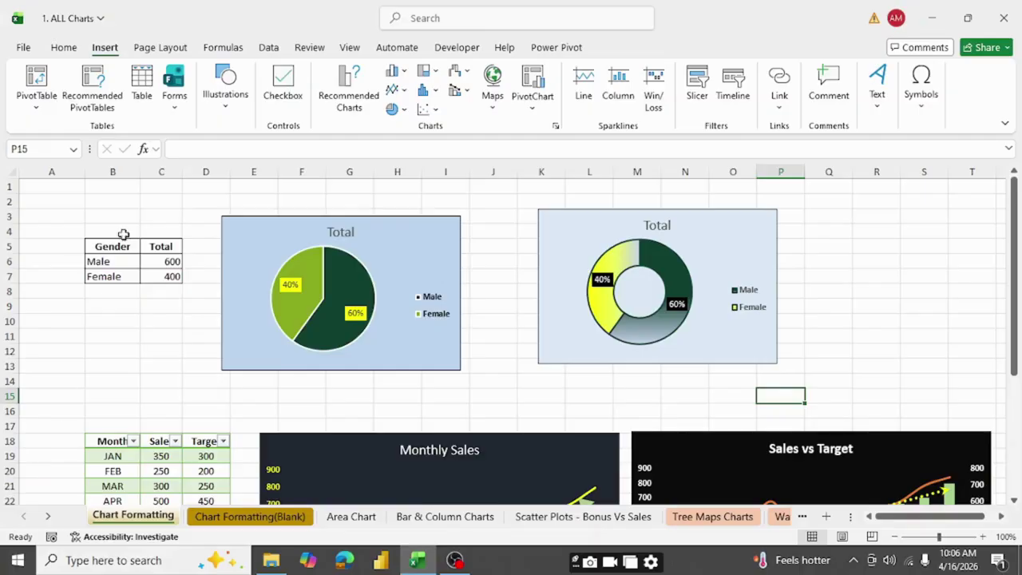
# Examine the gender table with its finished pie and doughnut charts on the Chart Formatting sheet.
pyautogui.scroll(-1, 152, 294)
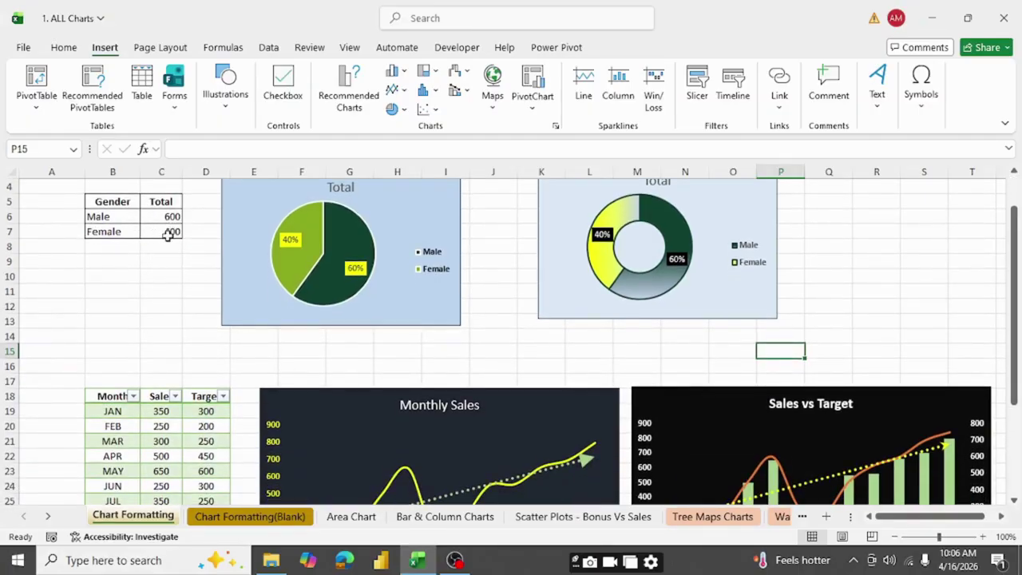
pyautogui.scroll(-2, 181, 445)
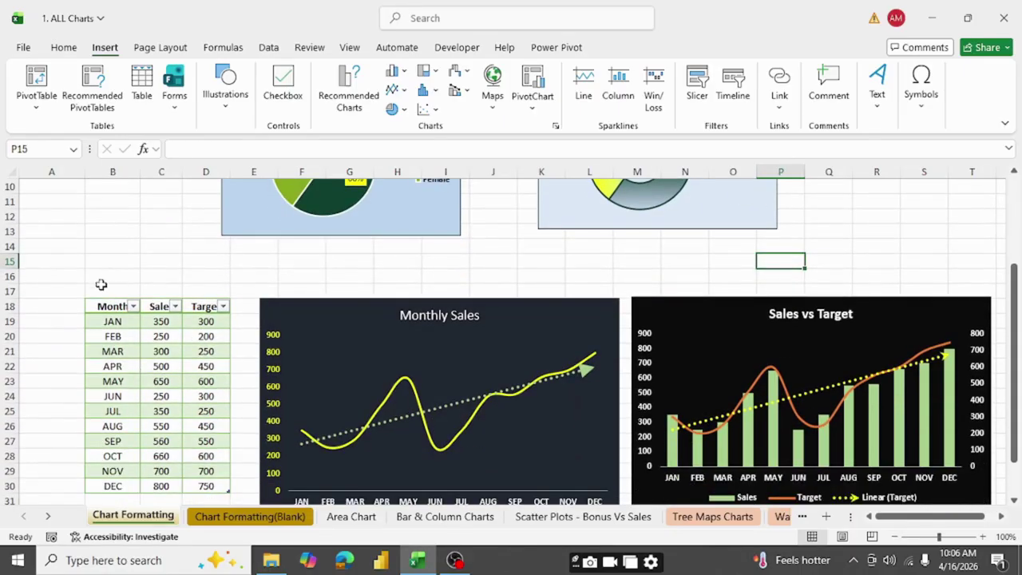
pyautogui.scroll(2, 237, 251)
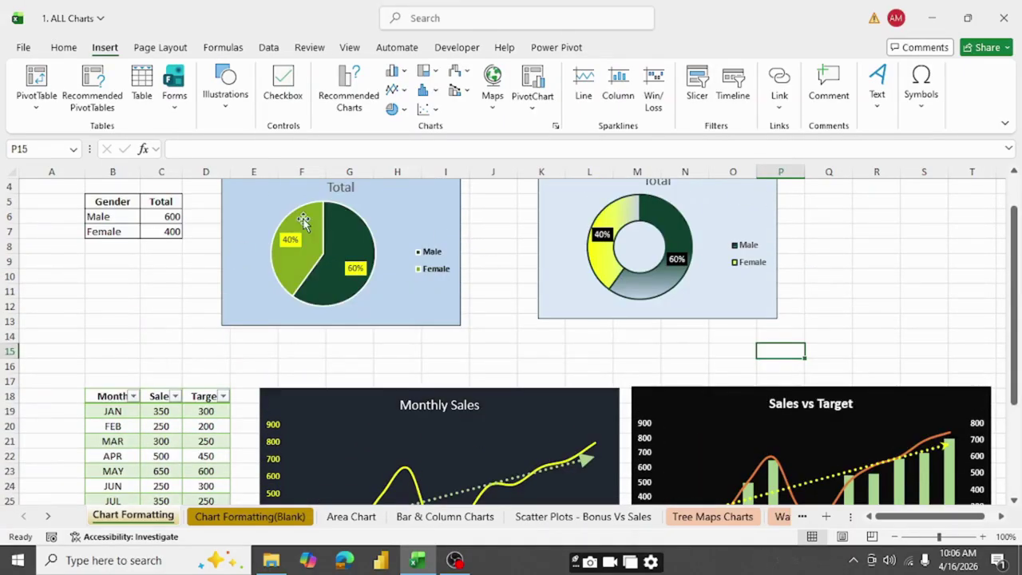
pyautogui.scroll(1, 369, 219)
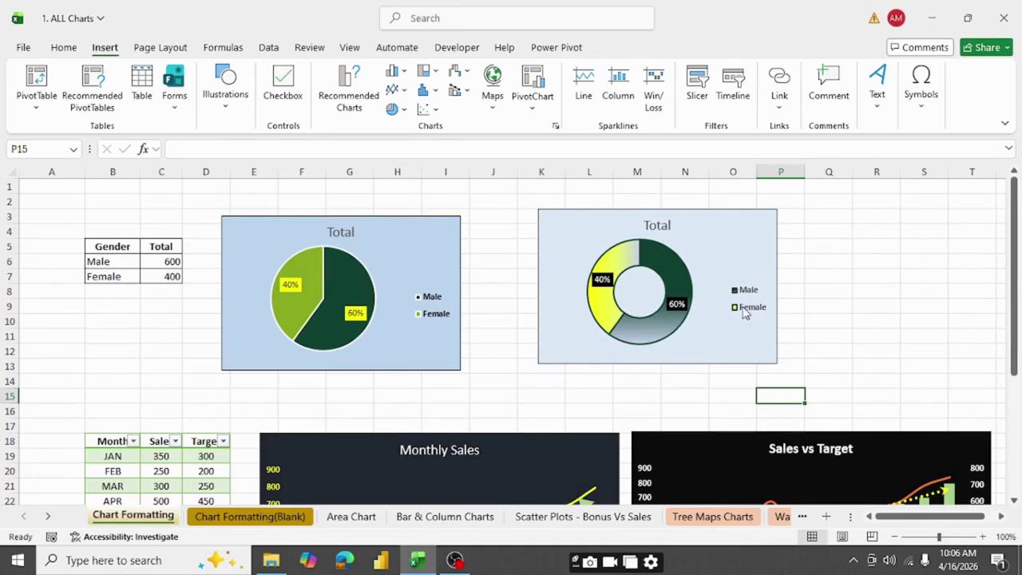
pyautogui.click(269, 230)
pyautogui.click(520, 198)
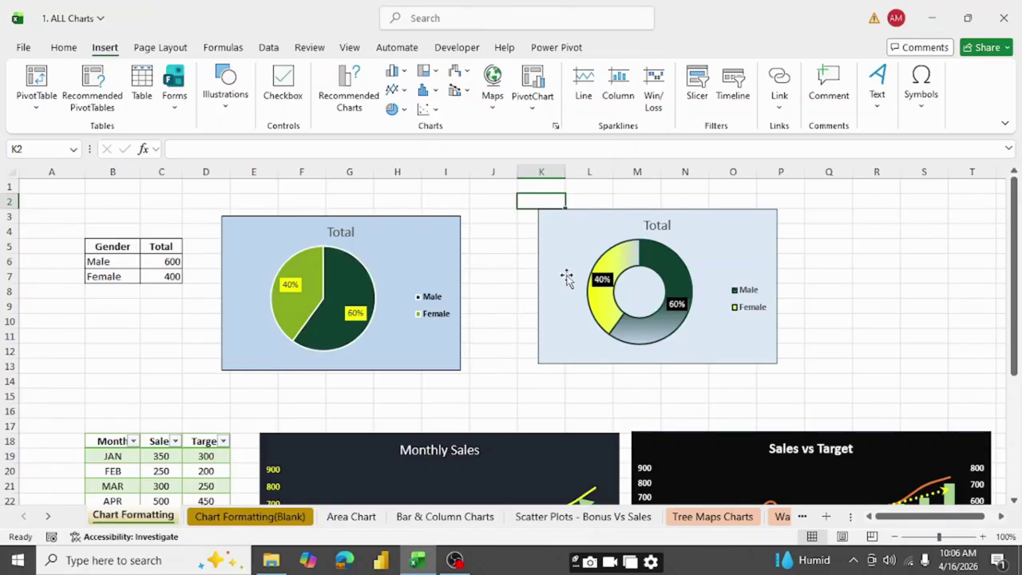
pyautogui.moveTo(622, 257)
pyautogui.moveTo(293, 297)
pyautogui.moveTo(356, 299)
# Examine the monthly table's Sales and Target columns and the finished Monthly Sales and Sales vs Target charts.
pyautogui.scroll(-5, 584, 319)
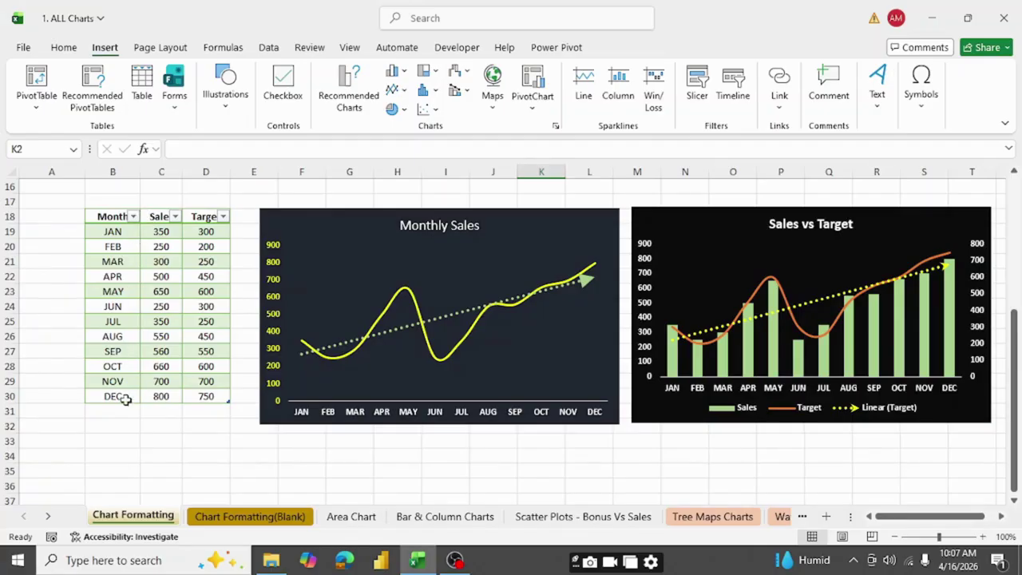
pyautogui.click(159, 224)
pyautogui.click(206, 221)
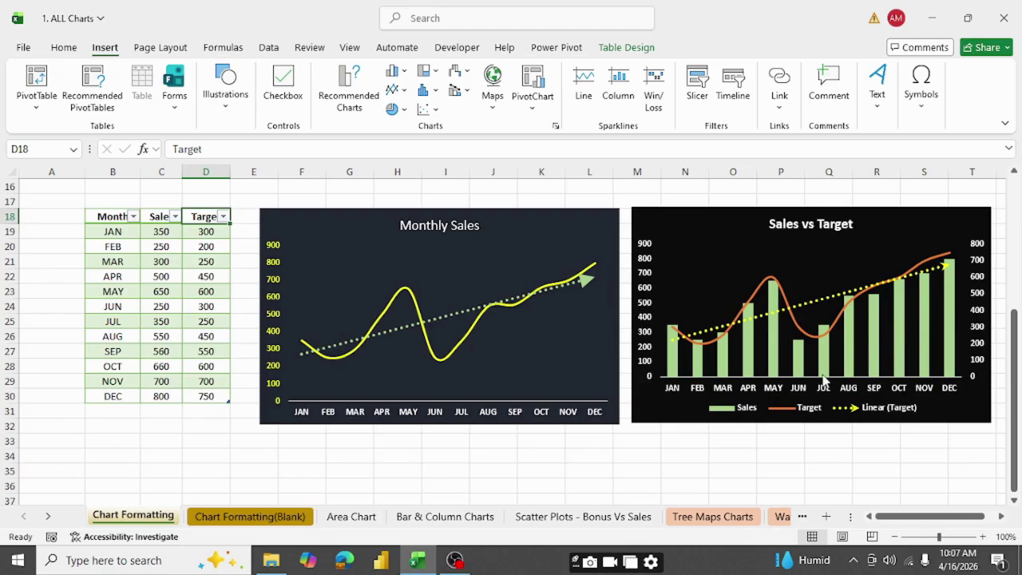
pyautogui.scroll(1, 826, 380)
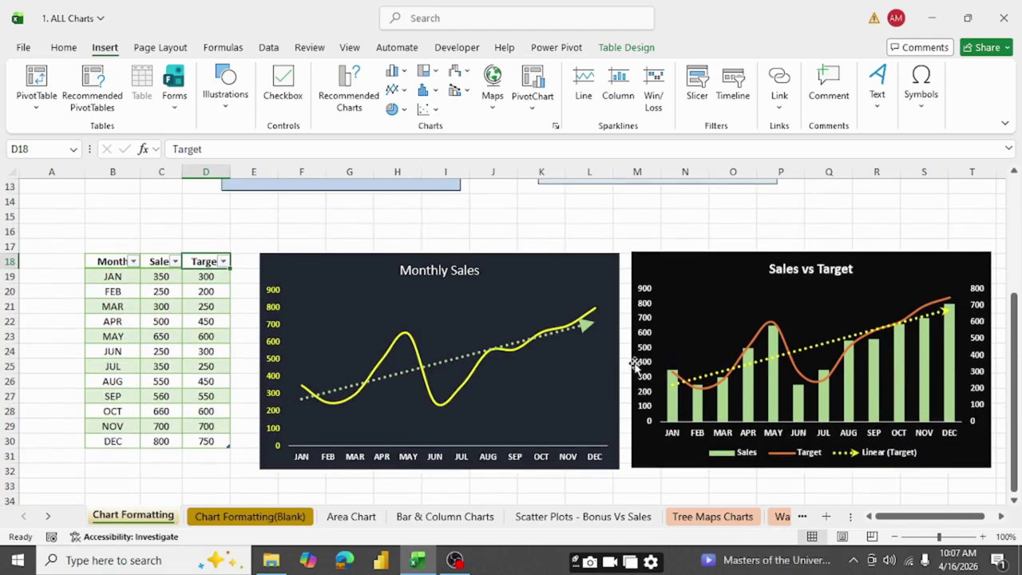
pyautogui.scroll(-1, 507, 331)
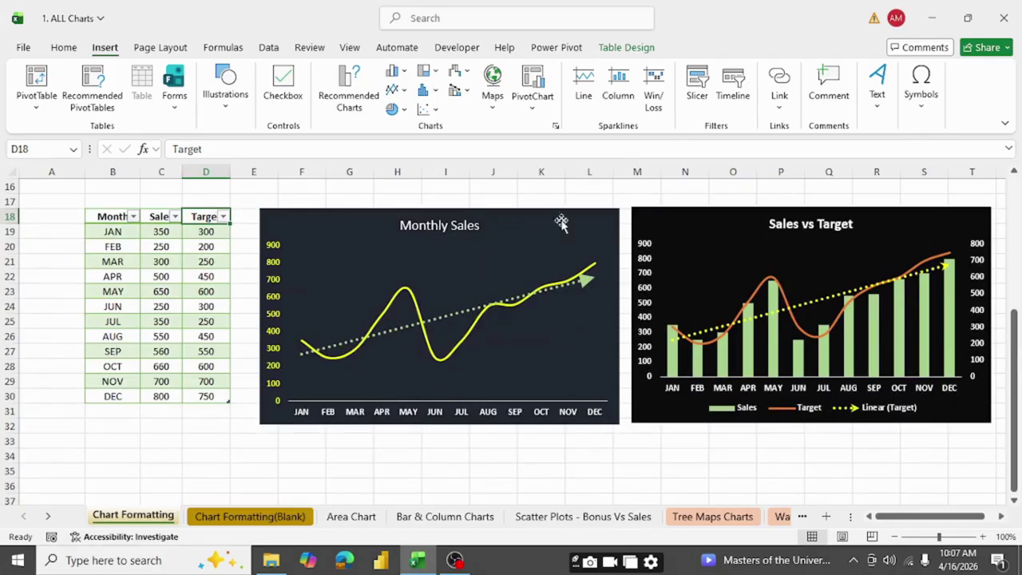
pyautogui.scroll(2, 561, 286)
pyautogui.scroll(3, 561, 286)
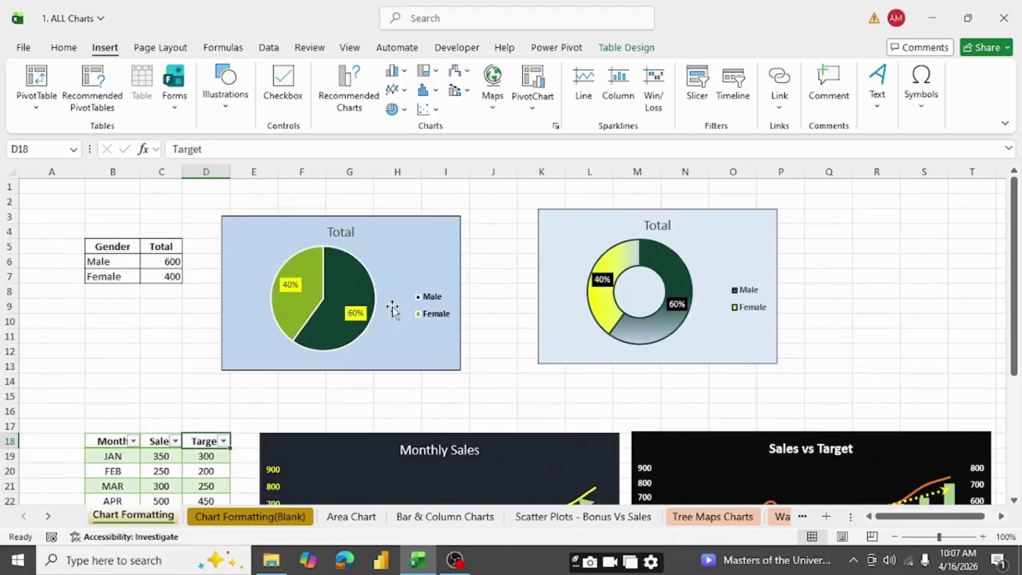
# Open the Chart Formatting(Blank) sheet and select the gender table B5:C7 as chart data.
pyautogui.click(237, 519)
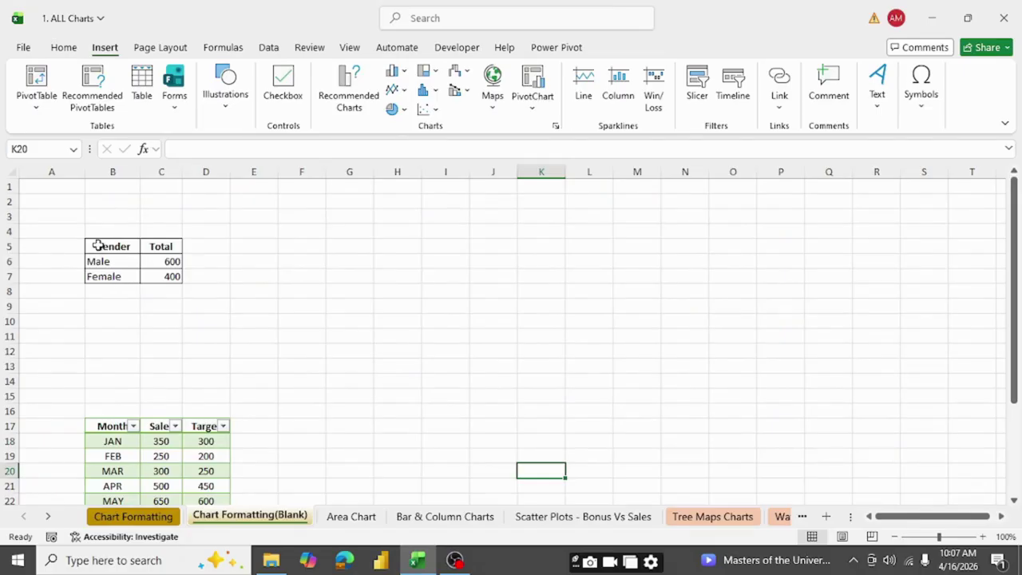
pyautogui.moveTo(98, 246); pyautogui.dragTo(167, 277)
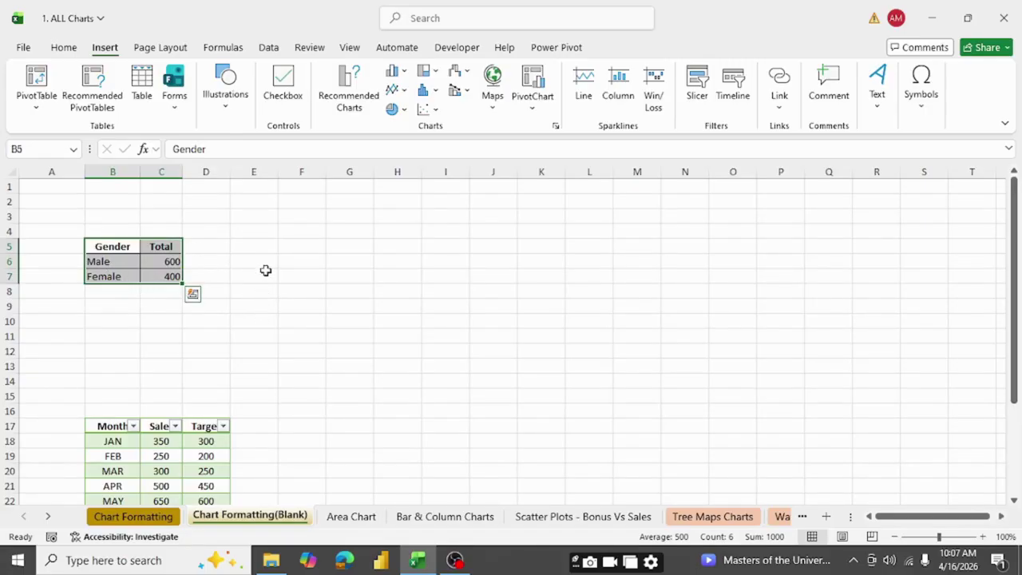
pyautogui.click(348, 100)
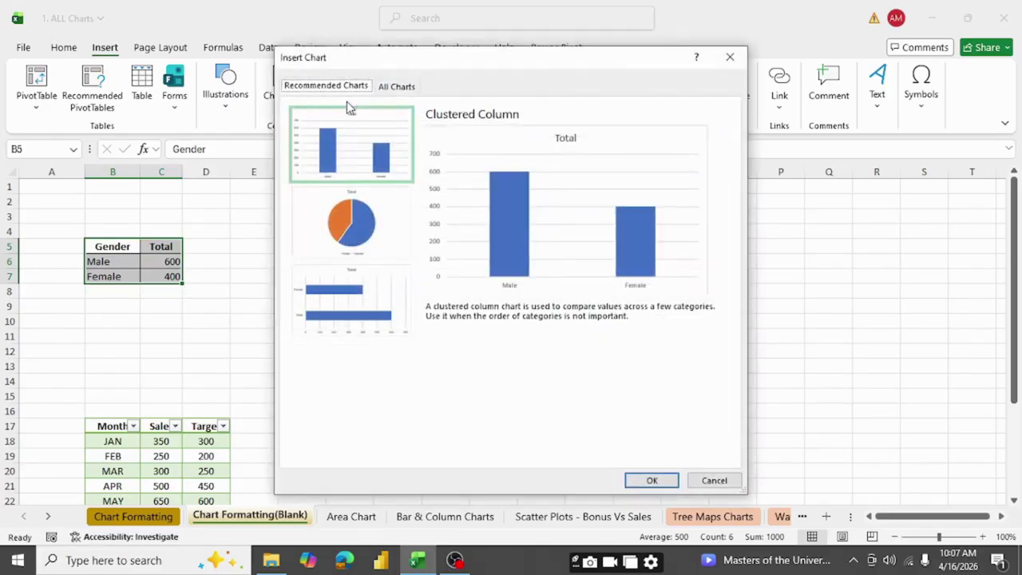
pyautogui.click(365, 217)
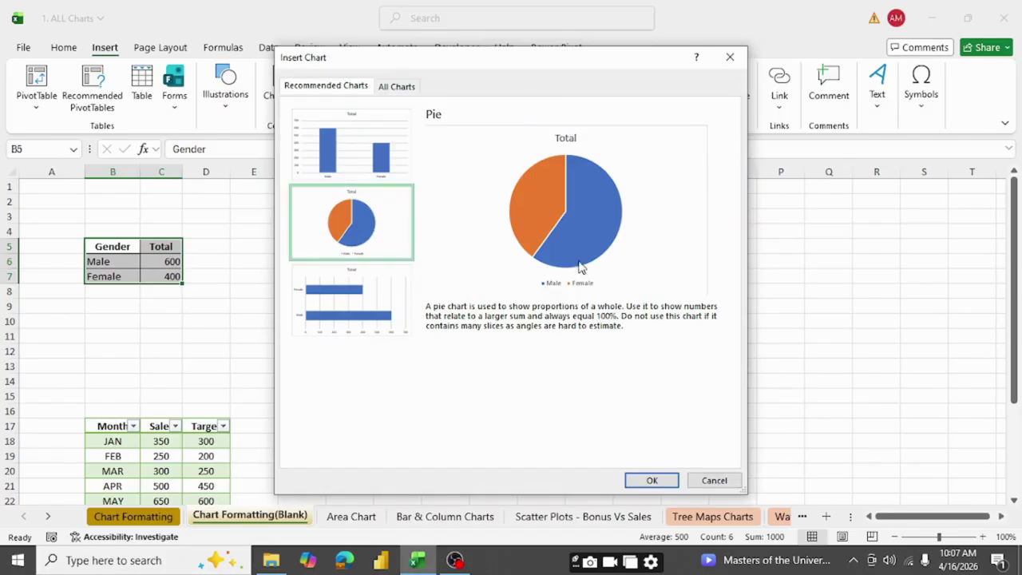
pyautogui.click(730, 56)
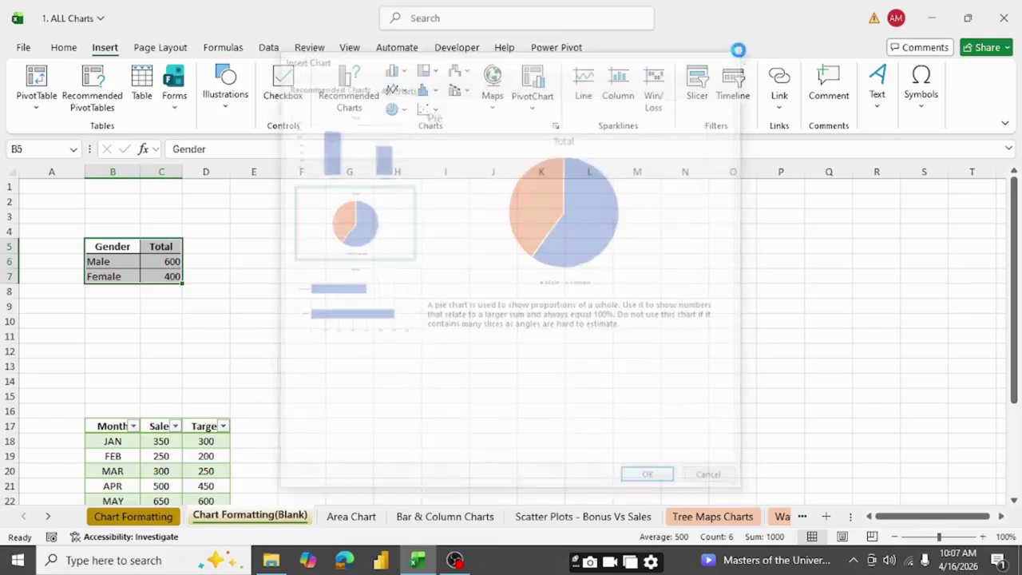
pyautogui.click(67, 49)
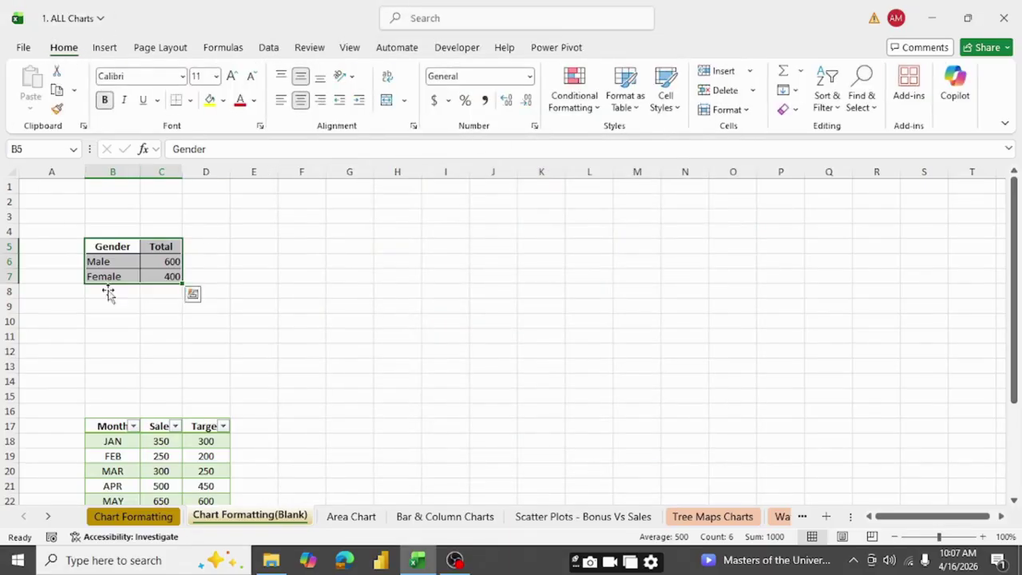
pyautogui.click(106, 49)
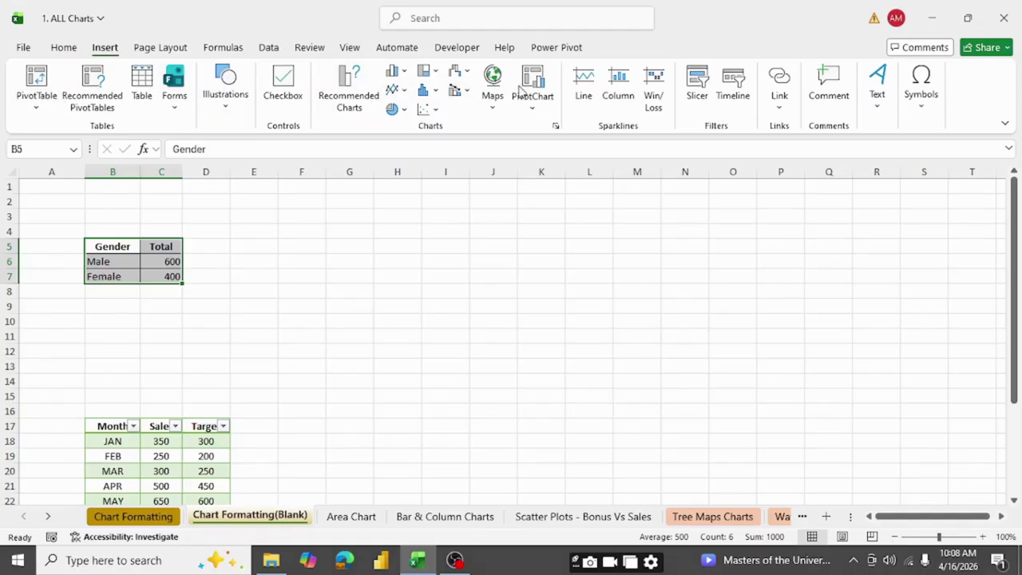
pyautogui.click(404, 73)
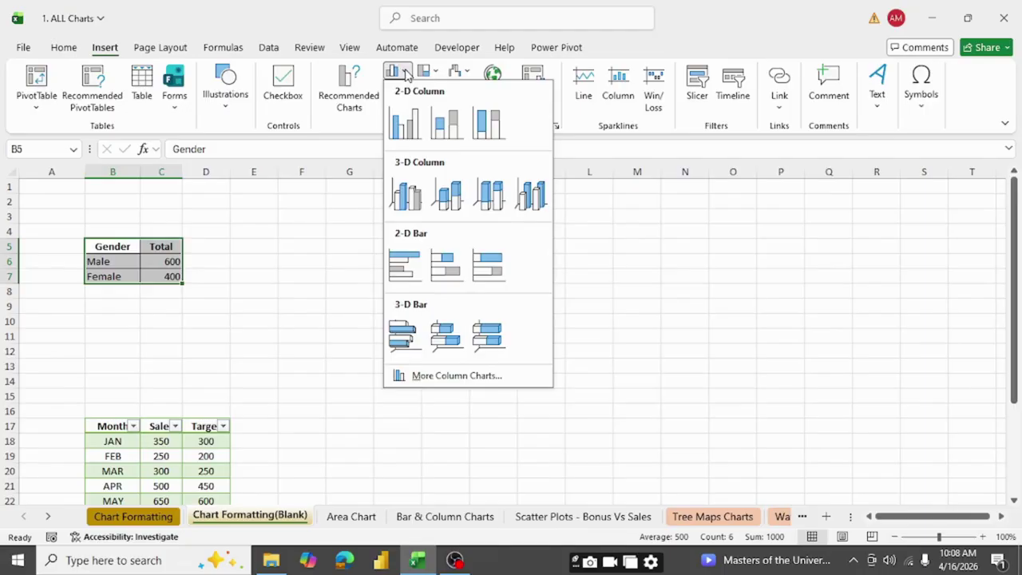
pyautogui.click(407, 74)
pyautogui.click(407, 91)
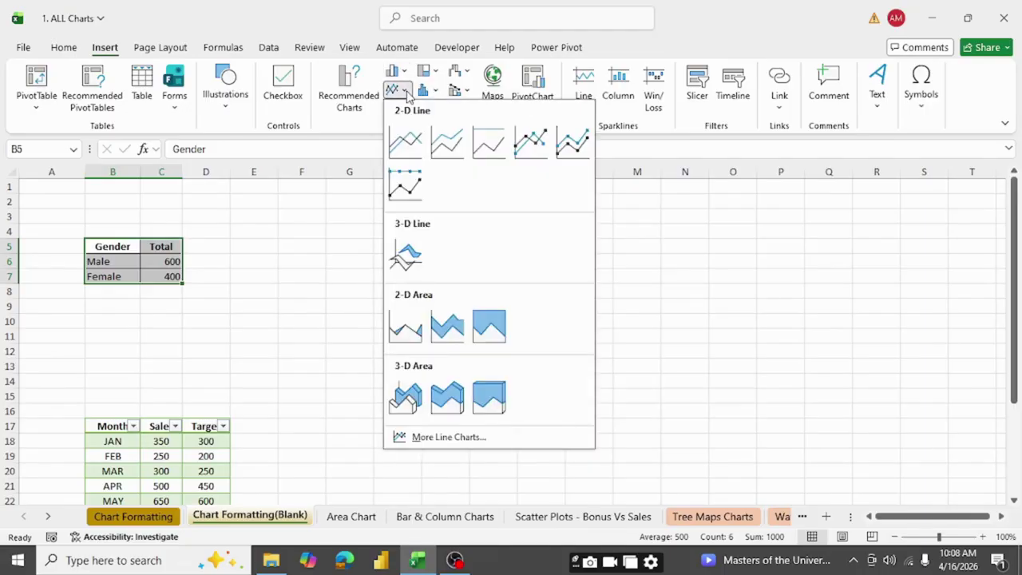
pyautogui.click(407, 91)
# Insert a 2-D pie chart from the gender table and move it beside the table, over columns F to L.
pyautogui.click(405, 110)
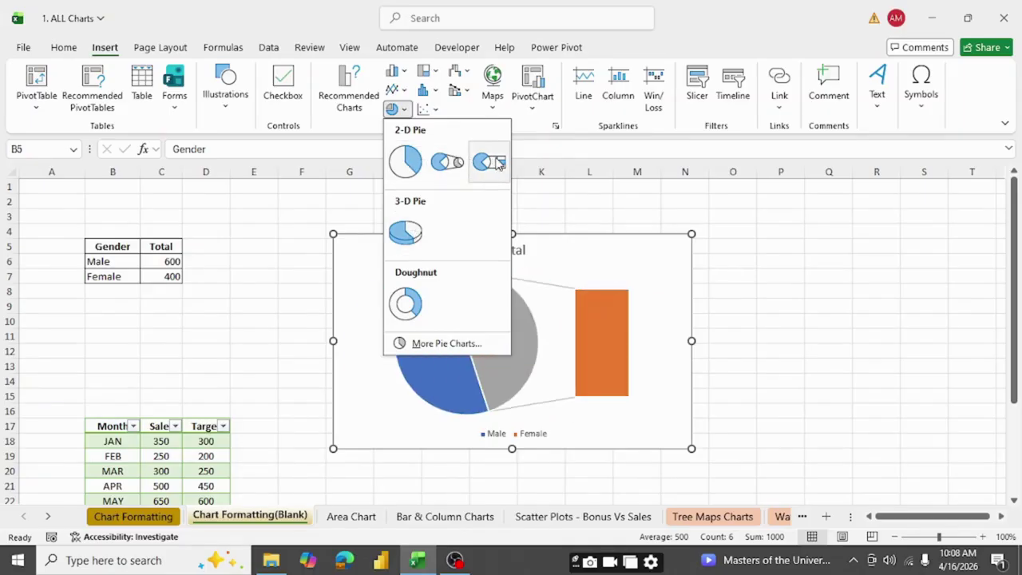
pyautogui.click(406, 162)
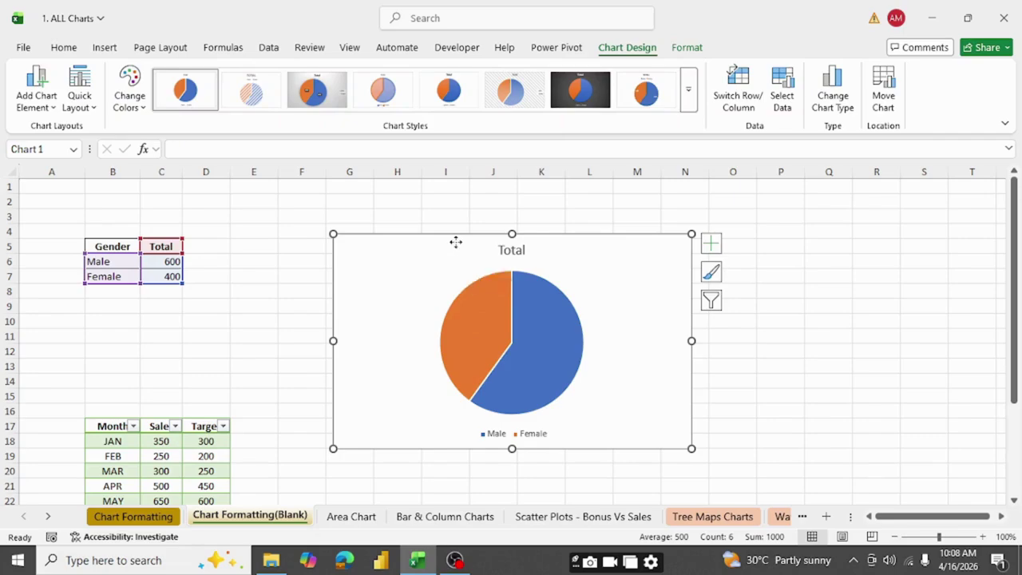
pyautogui.moveTo(456, 242); pyautogui.dragTo(385, 201)
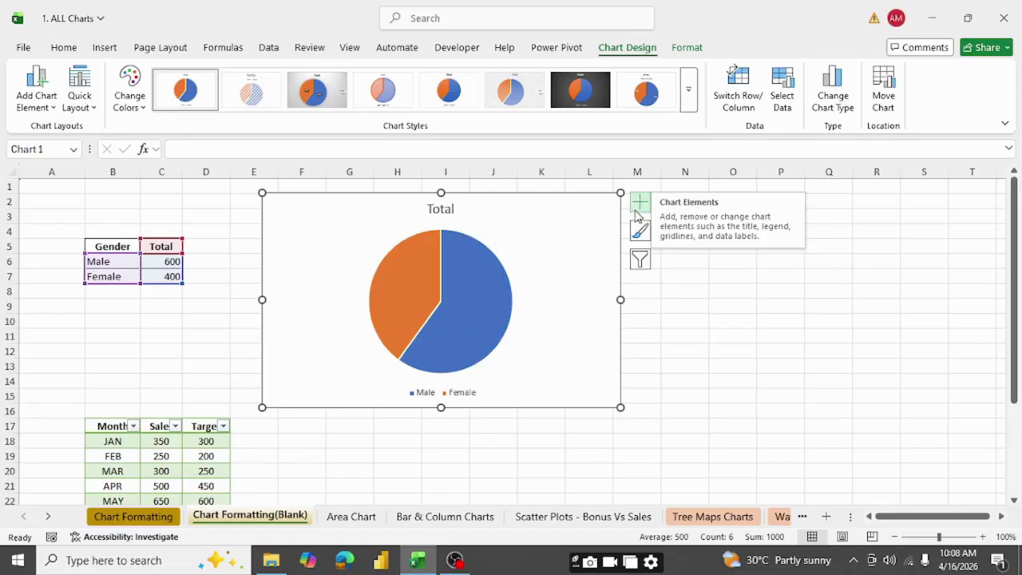
pyautogui.rightClick(566, 217)
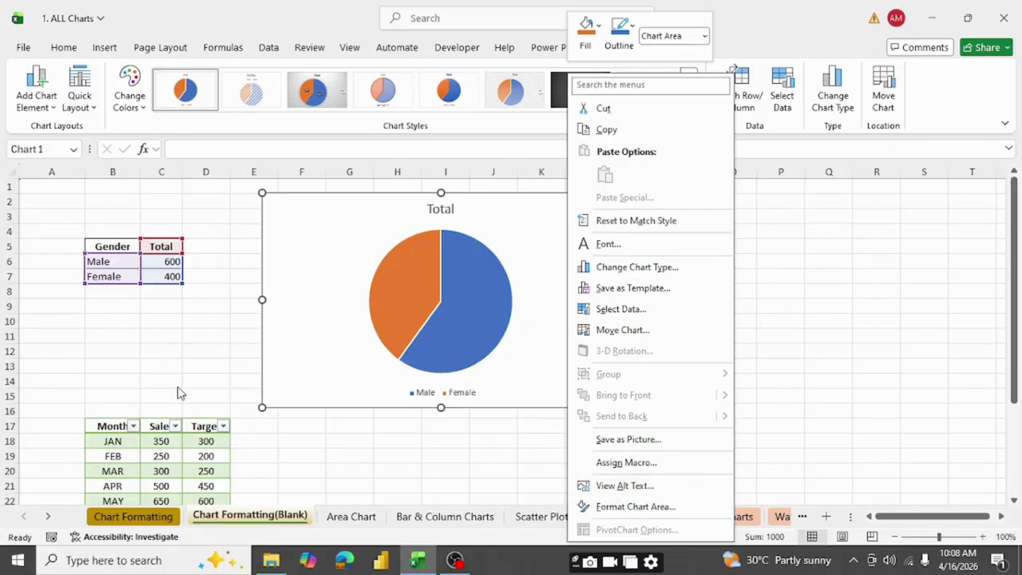
pyautogui.press('Escape')
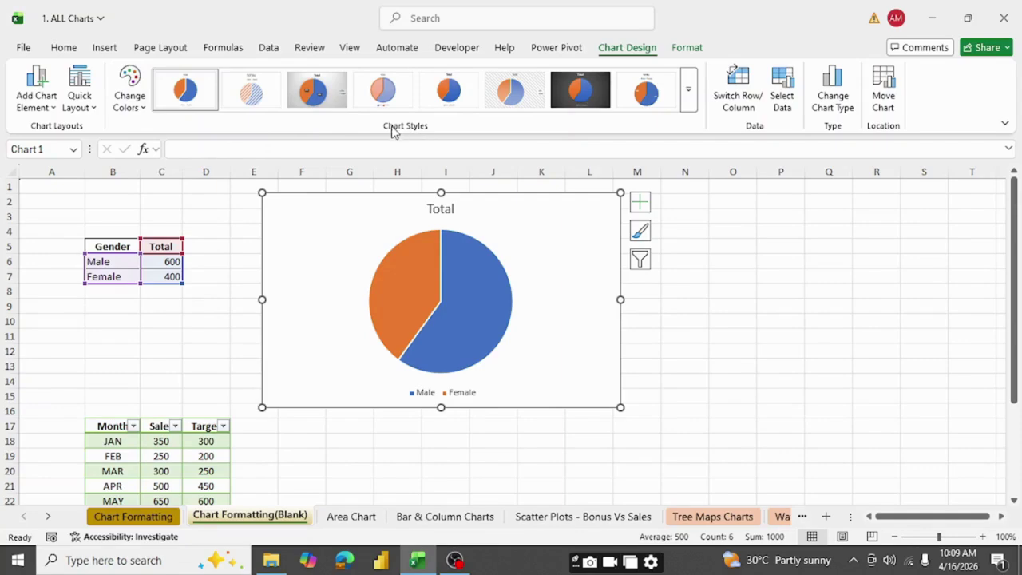
# Try the Colorful palette beginning with orange and yellow and the blue Monochromatic palette on the pie chart.
pyautogui.click(129, 101)
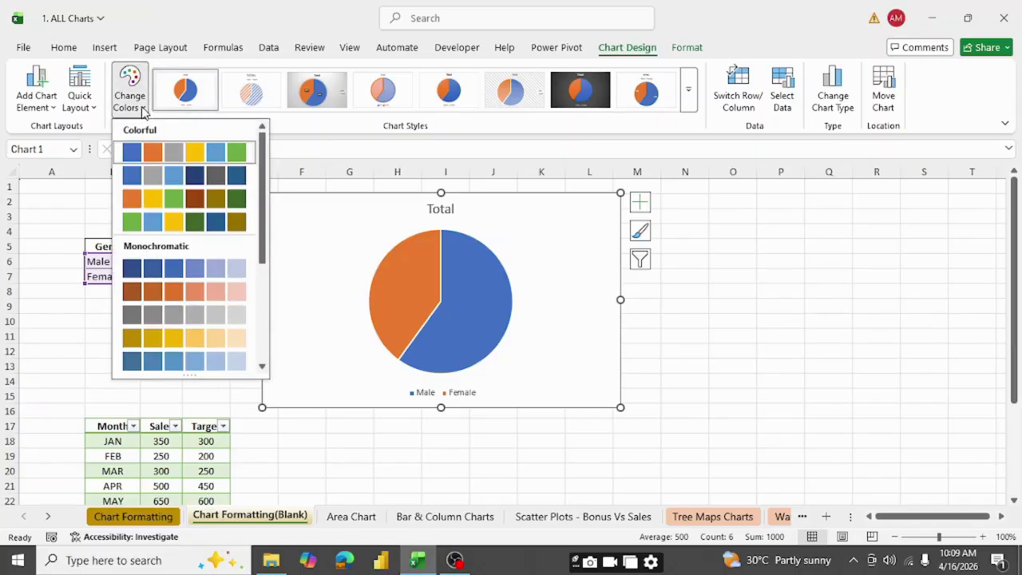
pyautogui.click(165, 201)
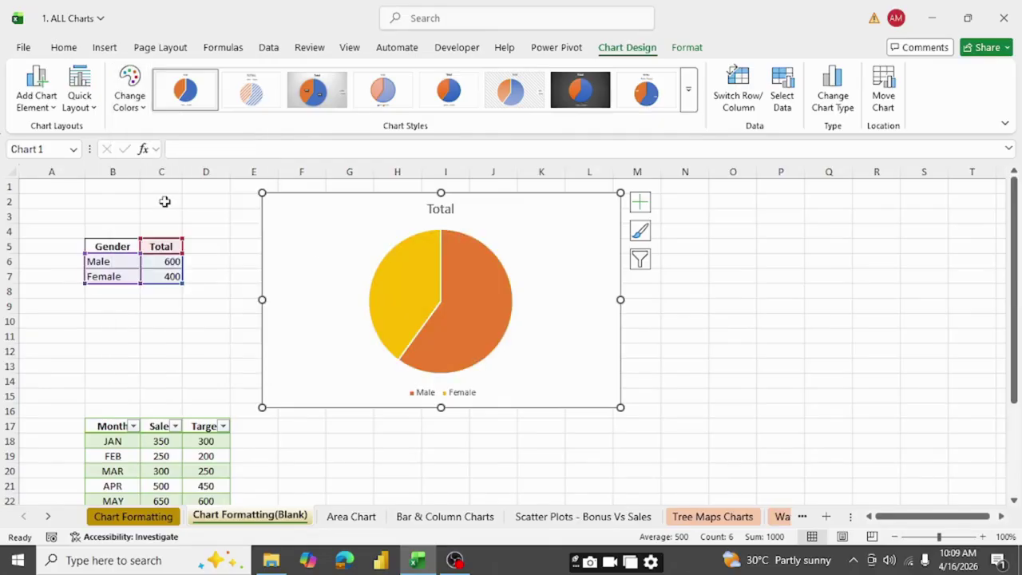
pyautogui.moveTo(414, 286)
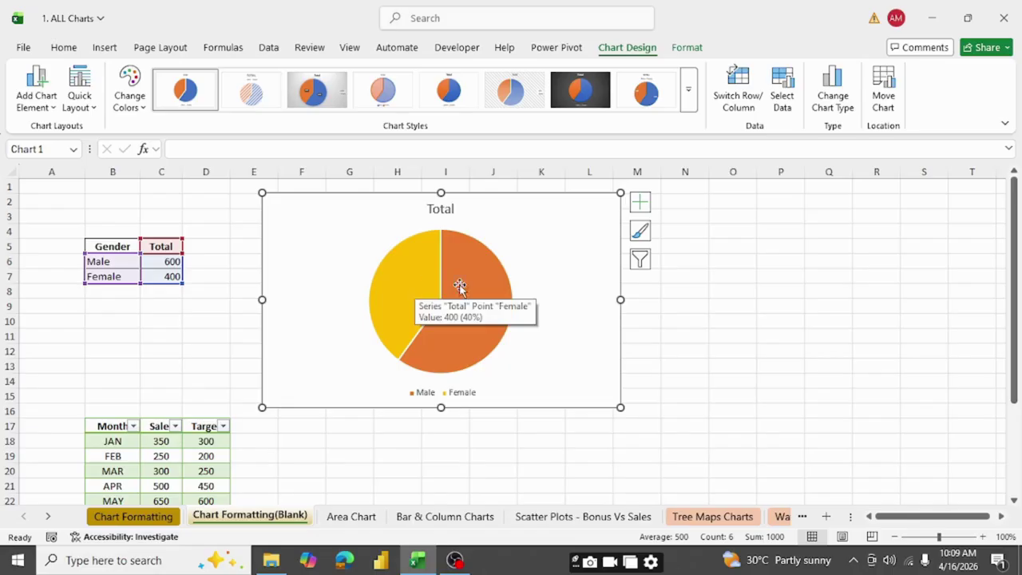
pyautogui.moveTo(493, 294)
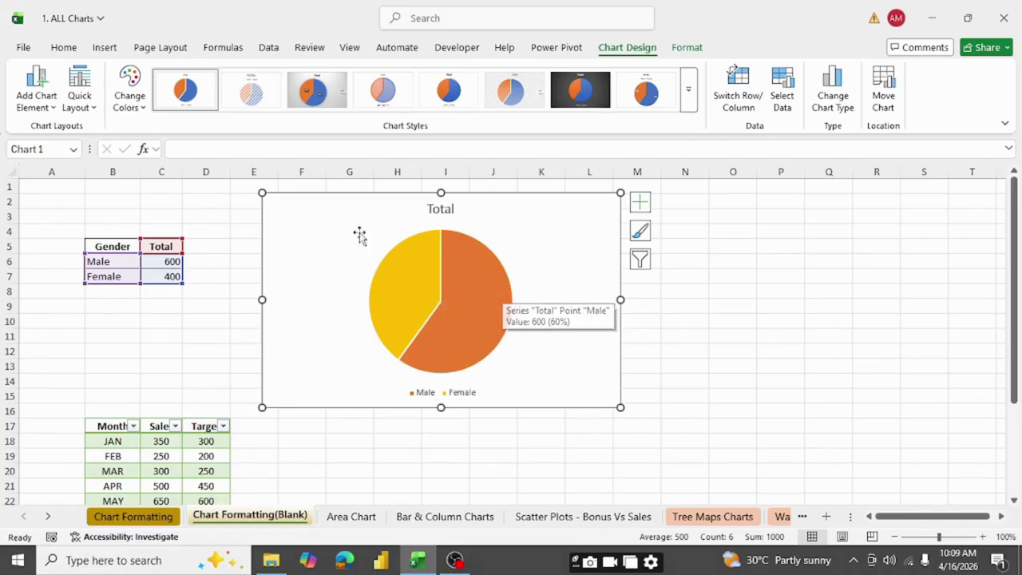
pyautogui.click(144, 109)
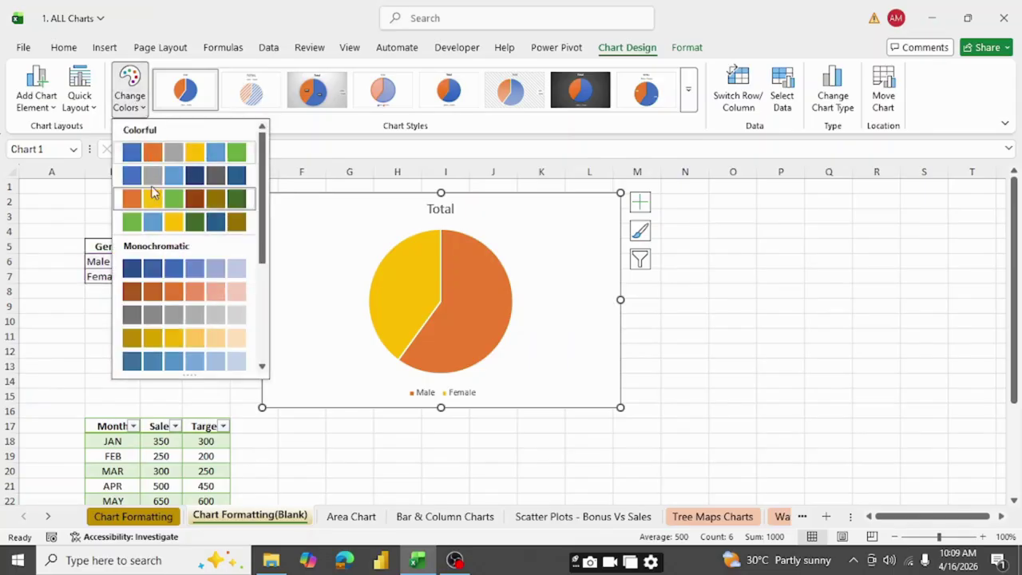
pyautogui.click(177, 271)
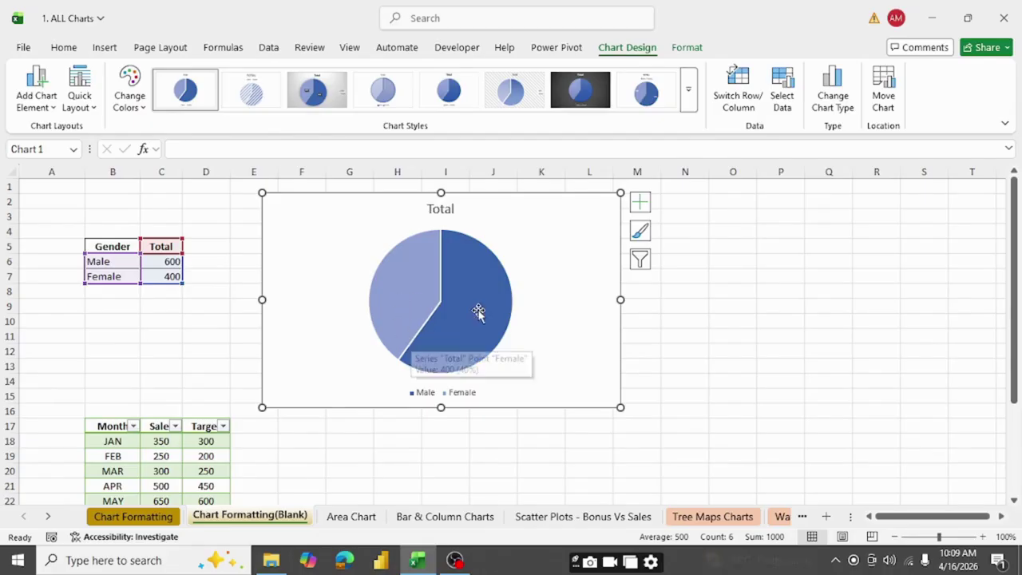
# Try the third chart style with a gray gradient background and the fourth chart style on the pie chart.
pyautogui.click(318, 93)
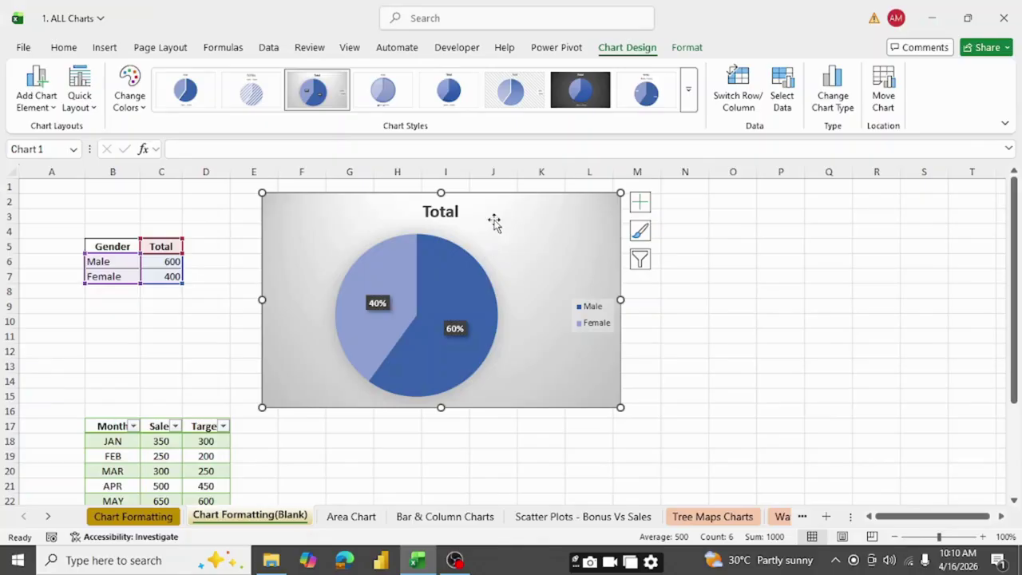
pyautogui.click(387, 94)
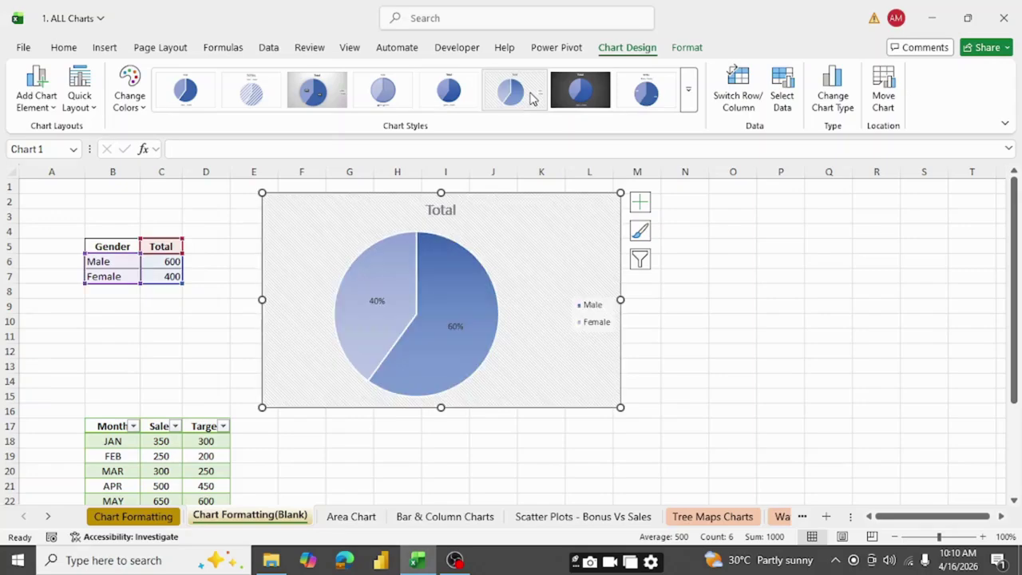
# Apply the seventh chart style with a dark background and the orange Monochromatic palette to the pie chart.
pyautogui.click(591, 91)
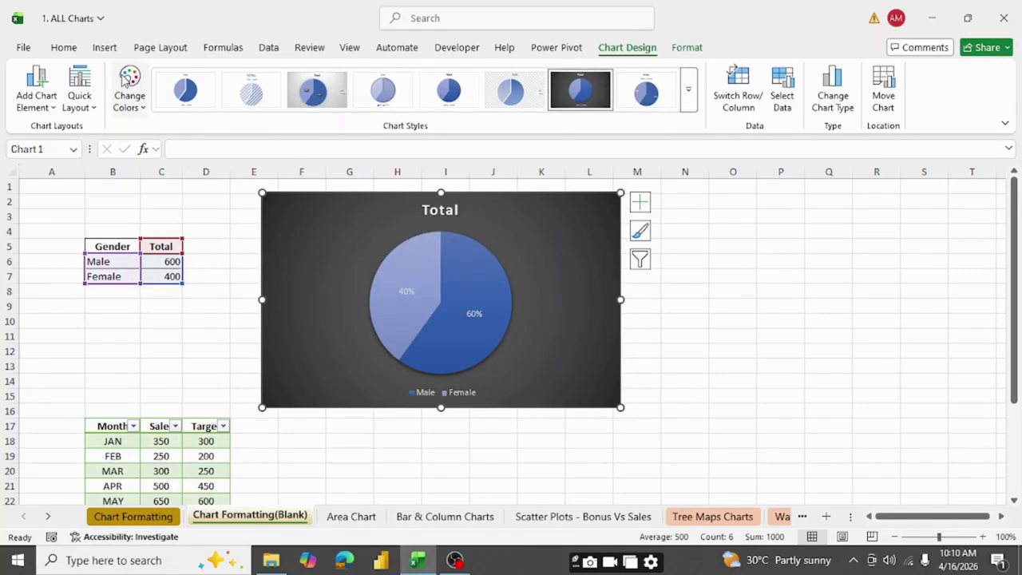
pyautogui.click(142, 100)
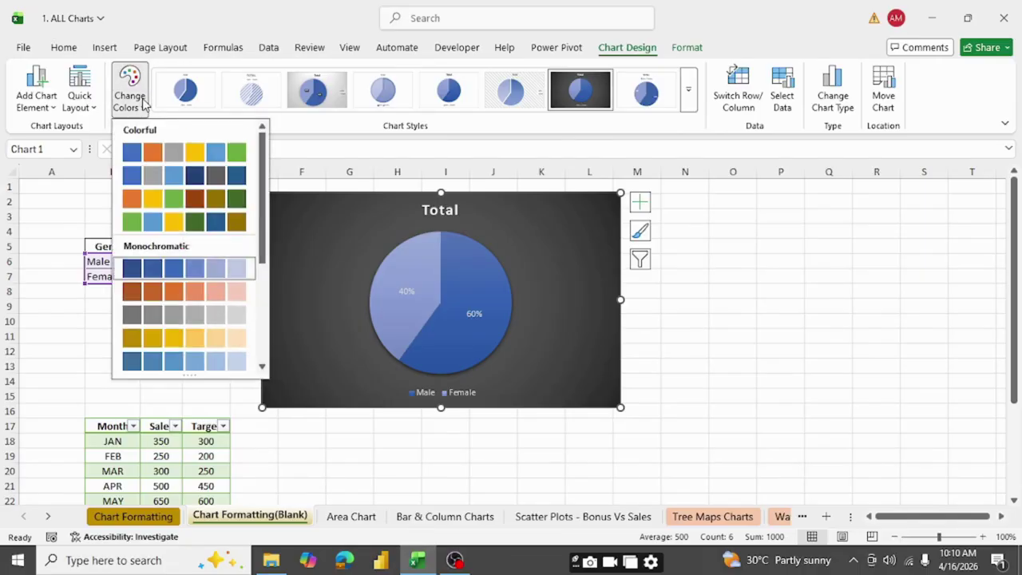
pyautogui.click(209, 294)
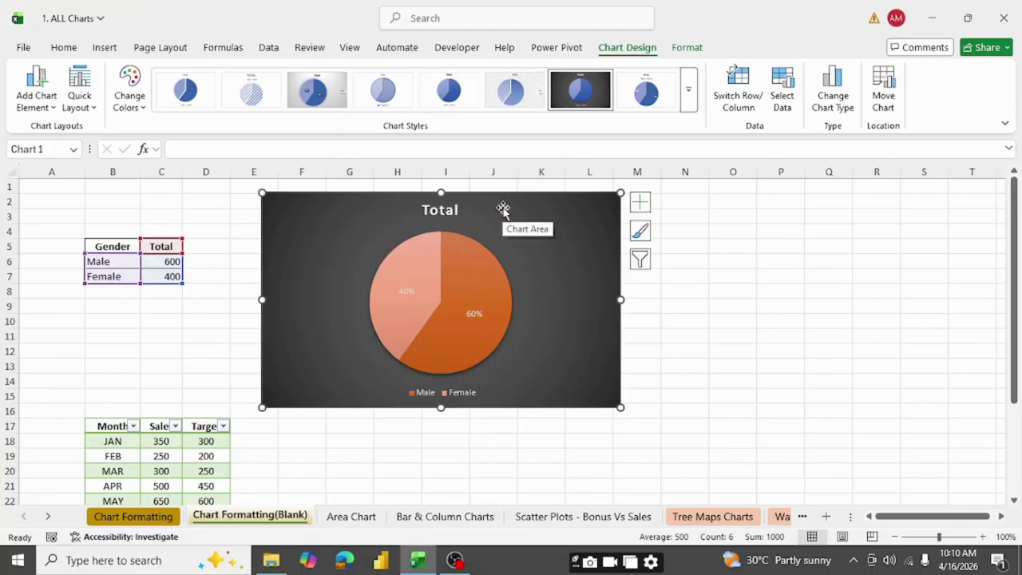
# Move the pie chart slightly closer to the gender table and fill the Male slice with the darkest green theme color.
pyautogui.moveTo(503, 207); pyautogui.dragTo(458, 200)
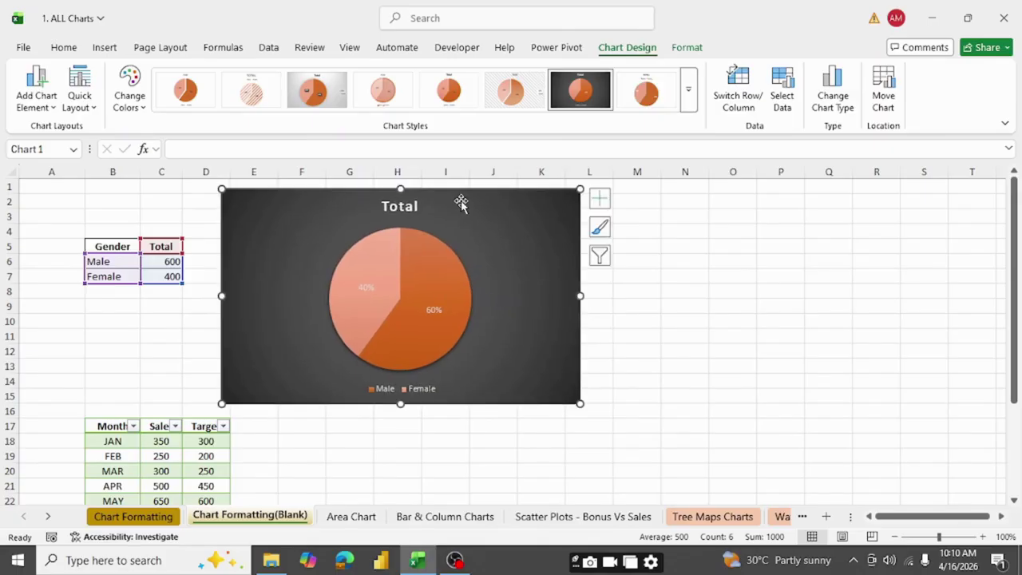
pyautogui.click(445, 267)
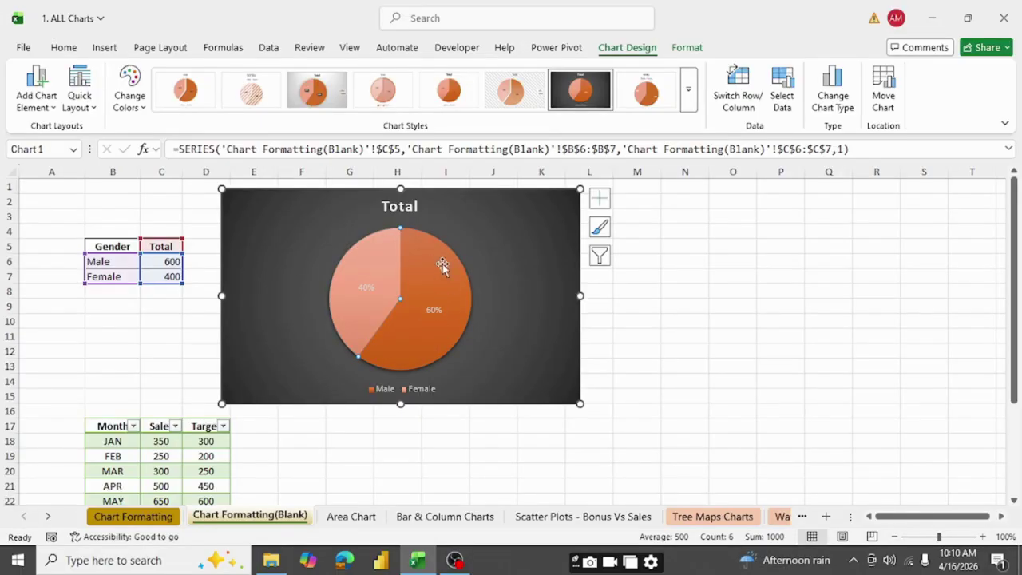
pyautogui.rightClick(432, 283)
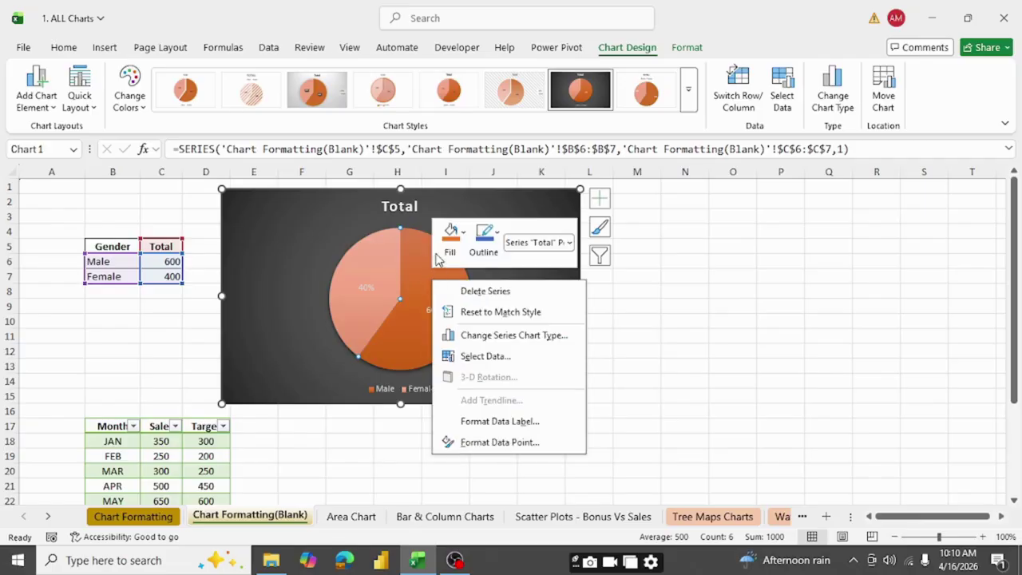
pyautogui.click(465, 233)
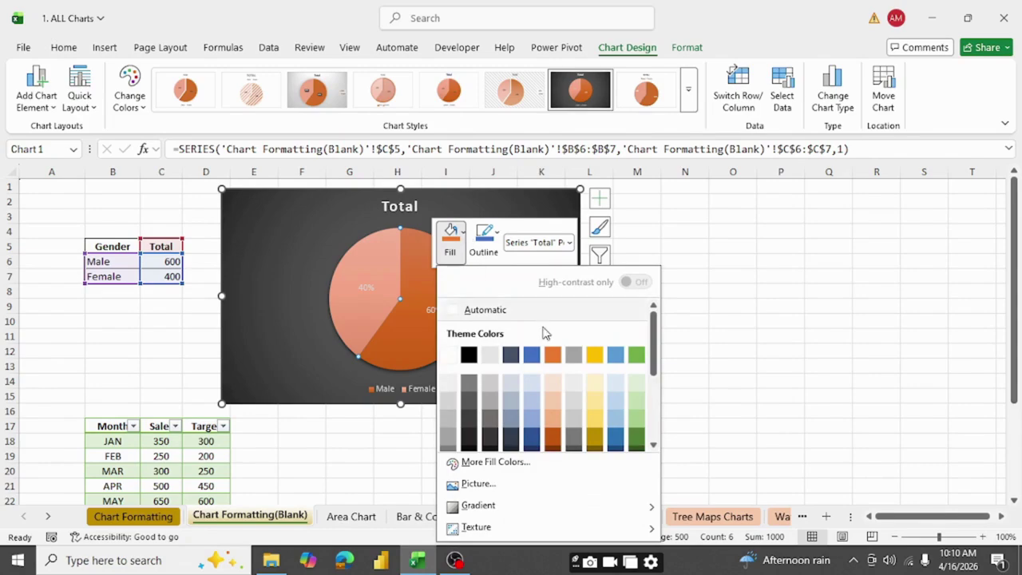
pyautogui.scroll(-1, 621, 391)
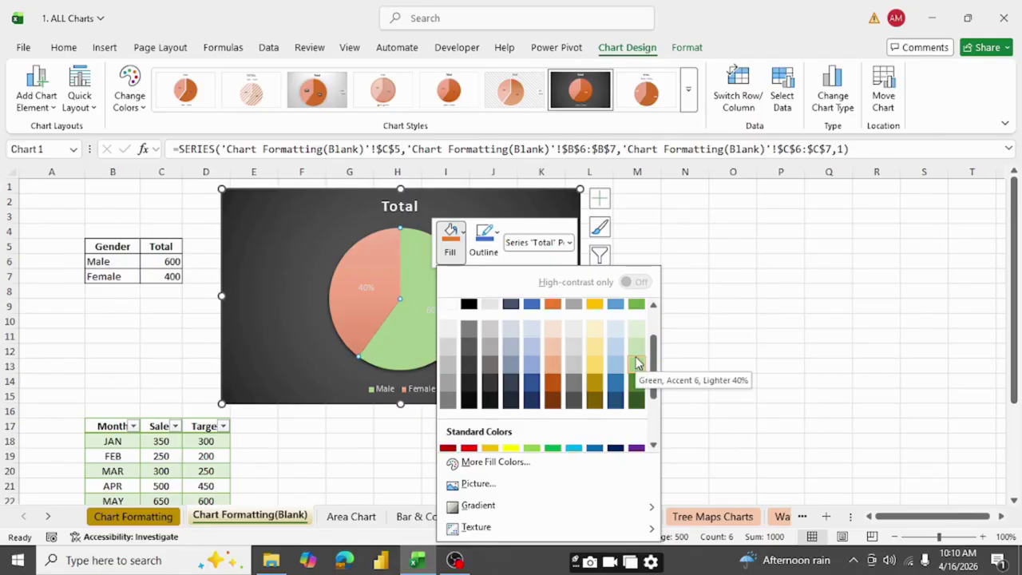
pyautogui.click(636, 402)
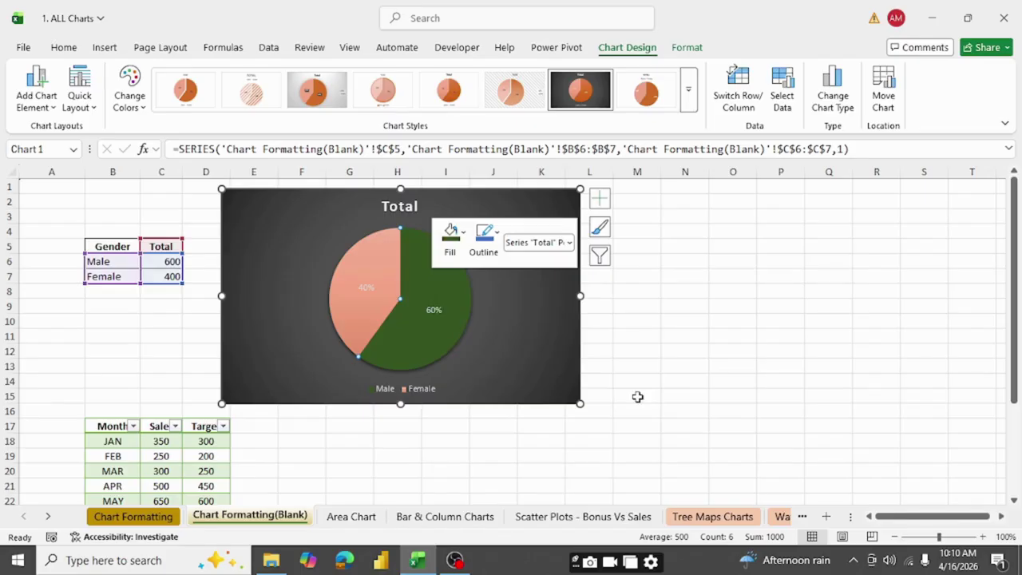
# Try the lightest green theme color as the fill of the Female slice.
pyautogui.rightClick(358, 316)
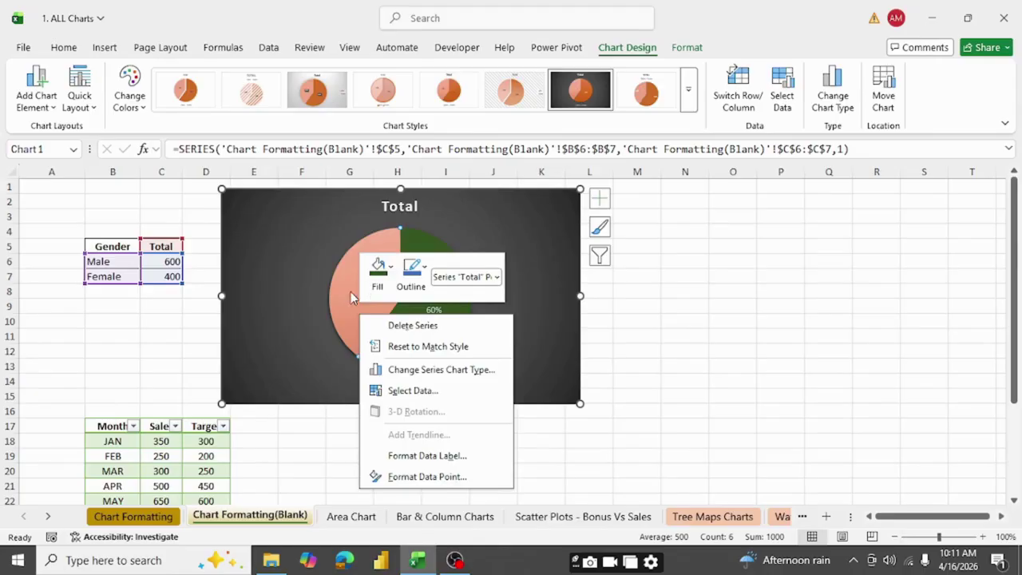
pyautogui.press('Escape')
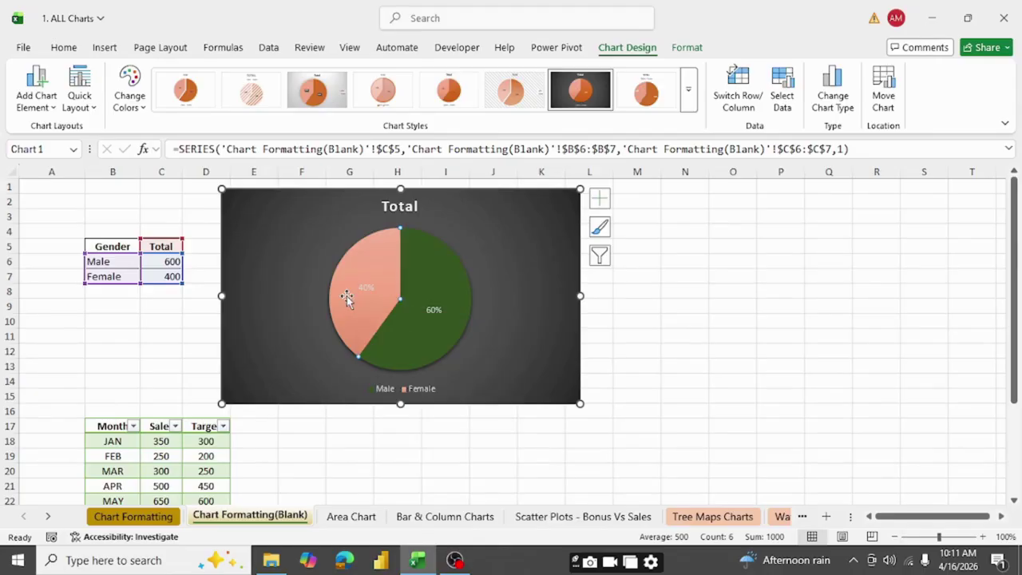
pyautogui.rightClick(347, 296)
pyautogui.press('Escape')
pyautogui.rightClick(348, 297)
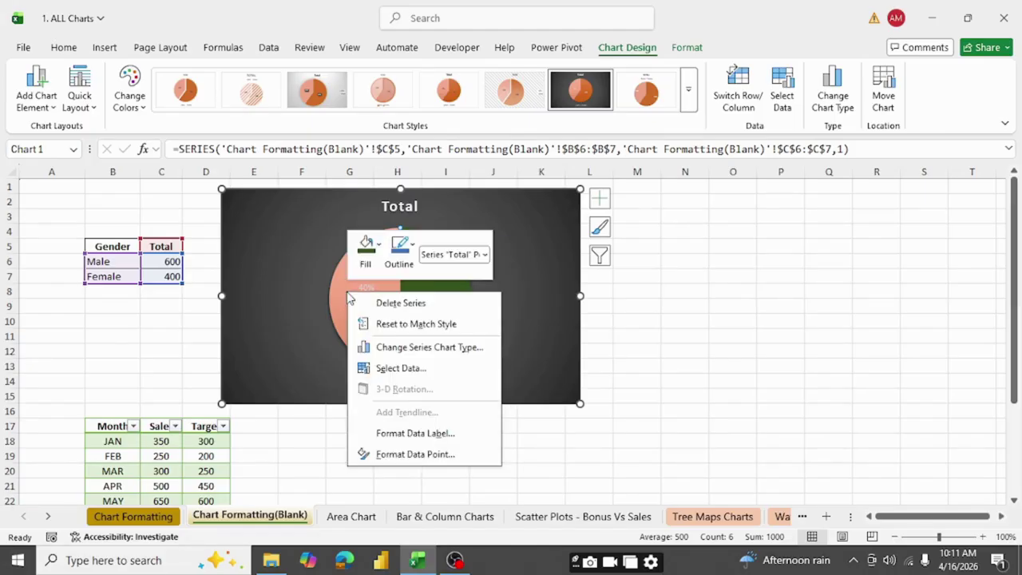
pyautogui.click(367, 249)
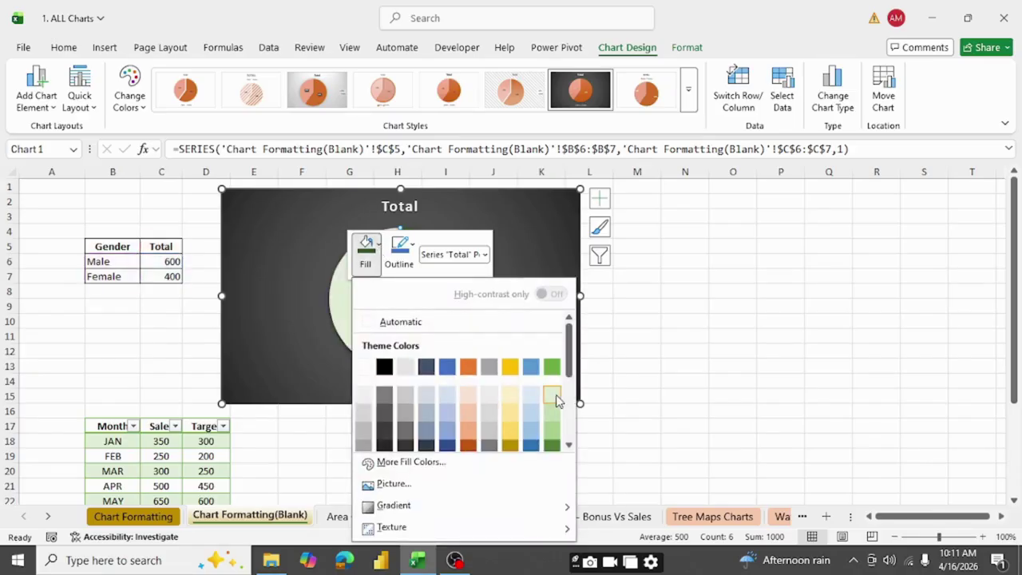
pyautogui.click(553, 396)
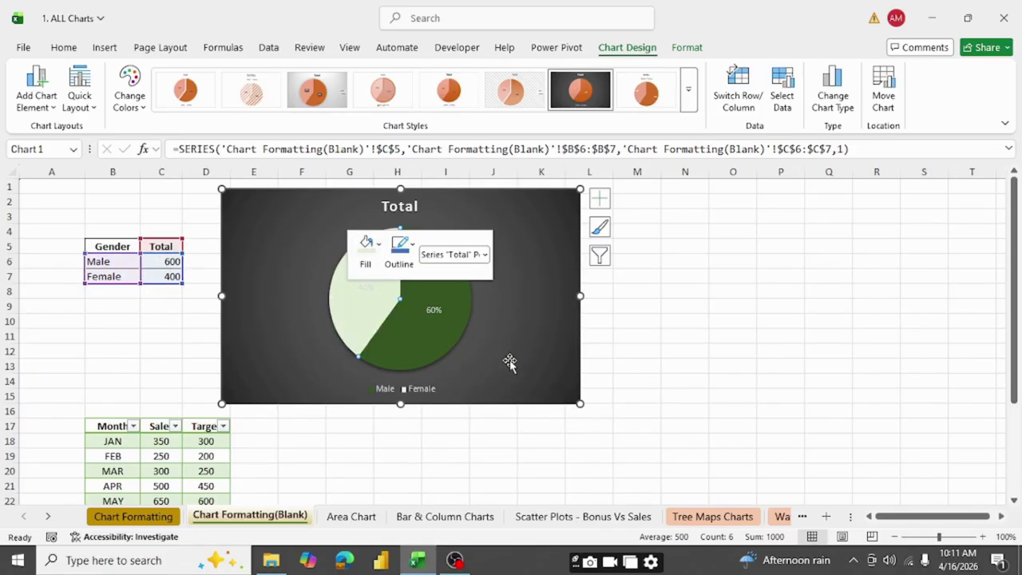
# Fill the Female slice with a light gold theme color.
pyautogui.click(373, 242)
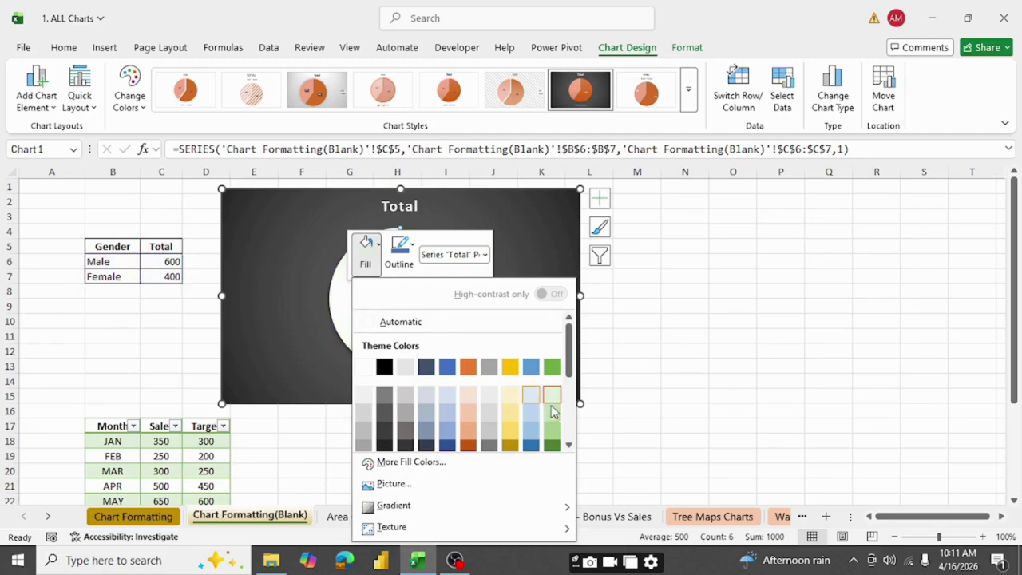
pyautogui.click(508, 409)
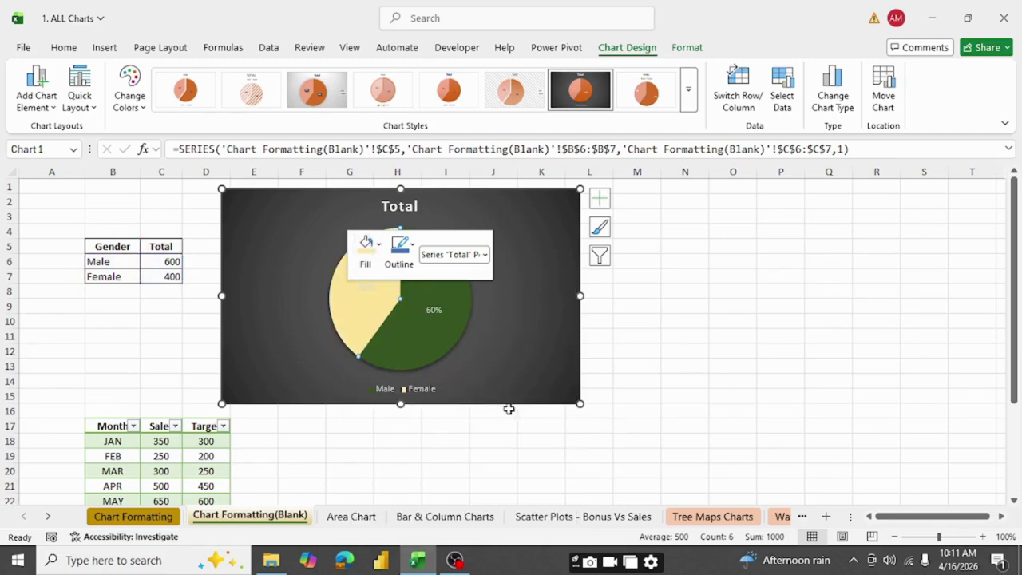
pyautogui.click(236, 265)
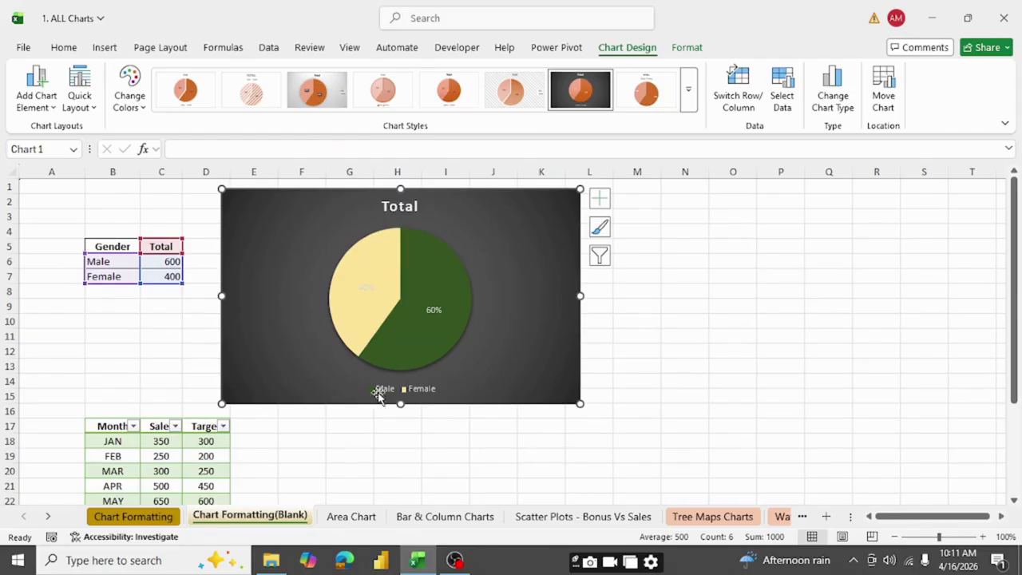
# Select the pie chart's data labels and view the available chart elements and label position options.
pyautogui.click(364, 292)
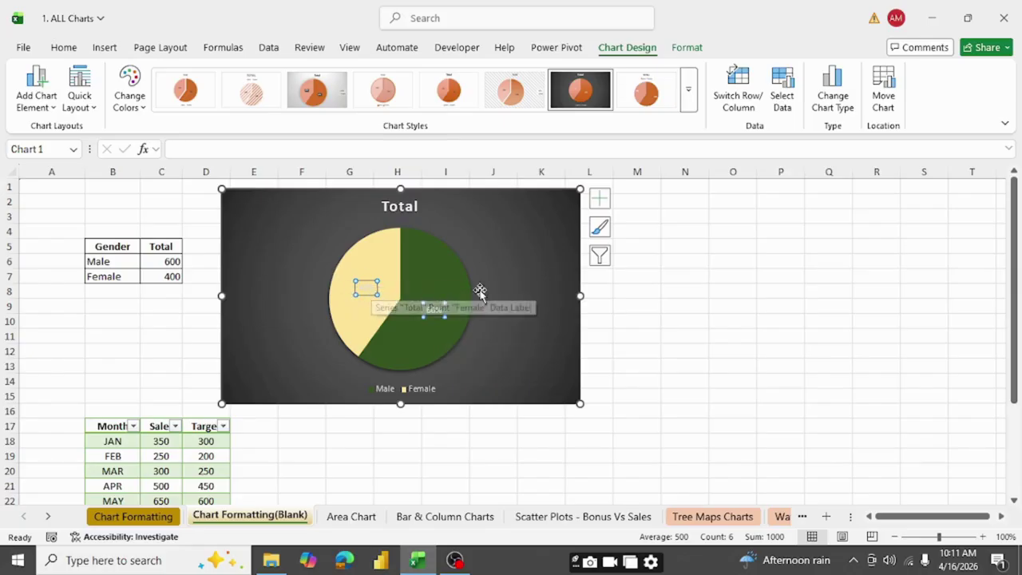
pyautogui.click(601, 199)
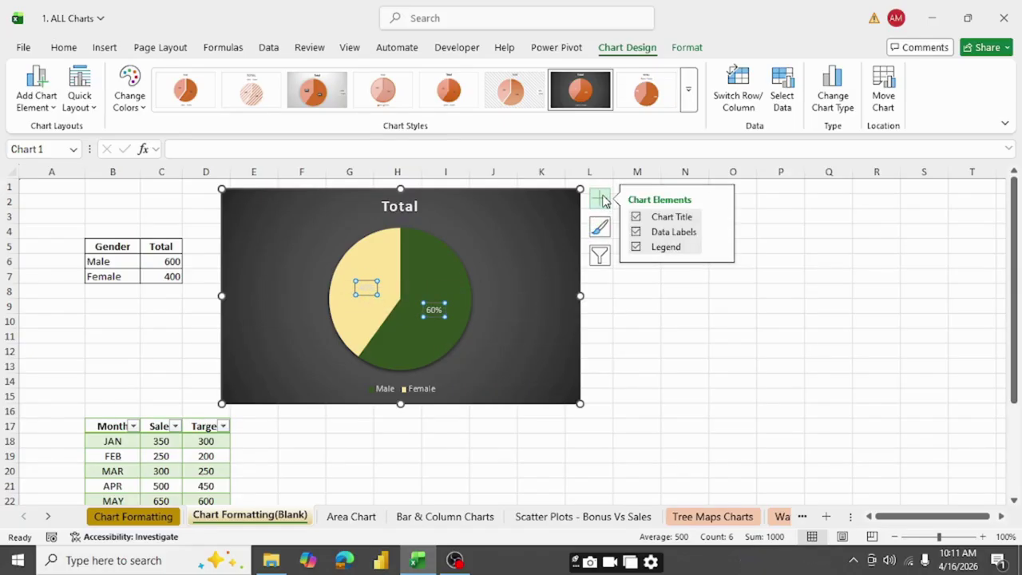
pyautogui.click(719, 232)
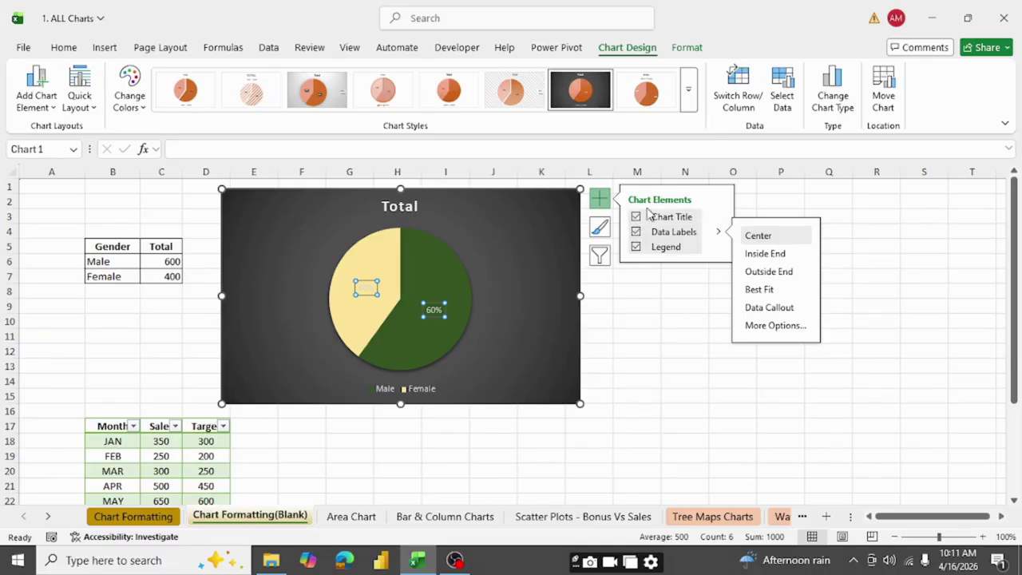
pyautogui.click(721, 233)
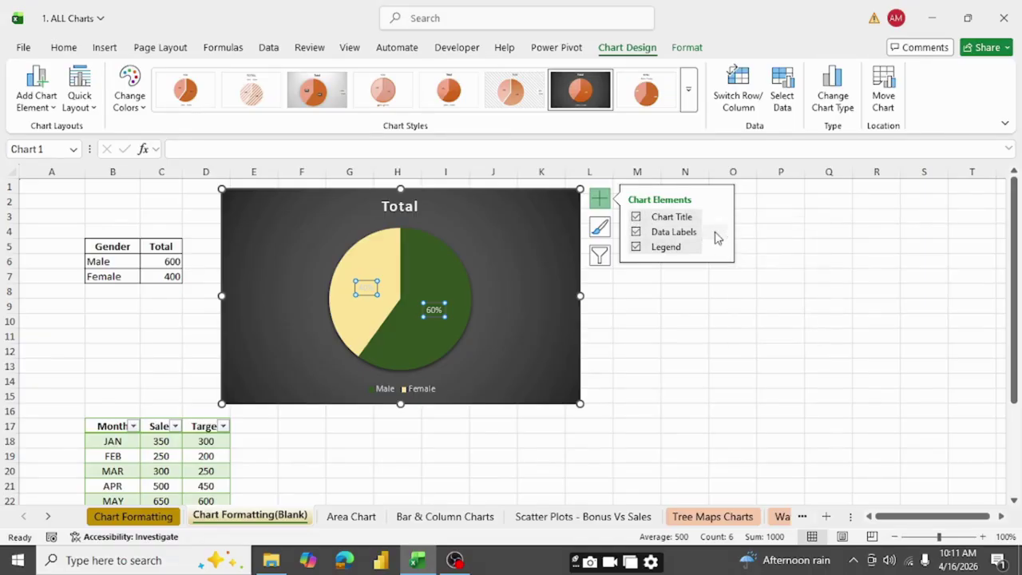
# Remove and restore the chart title, and try its Centered Overlay position before setting it back to Above Chart.
pyautogui.click(636, 217)
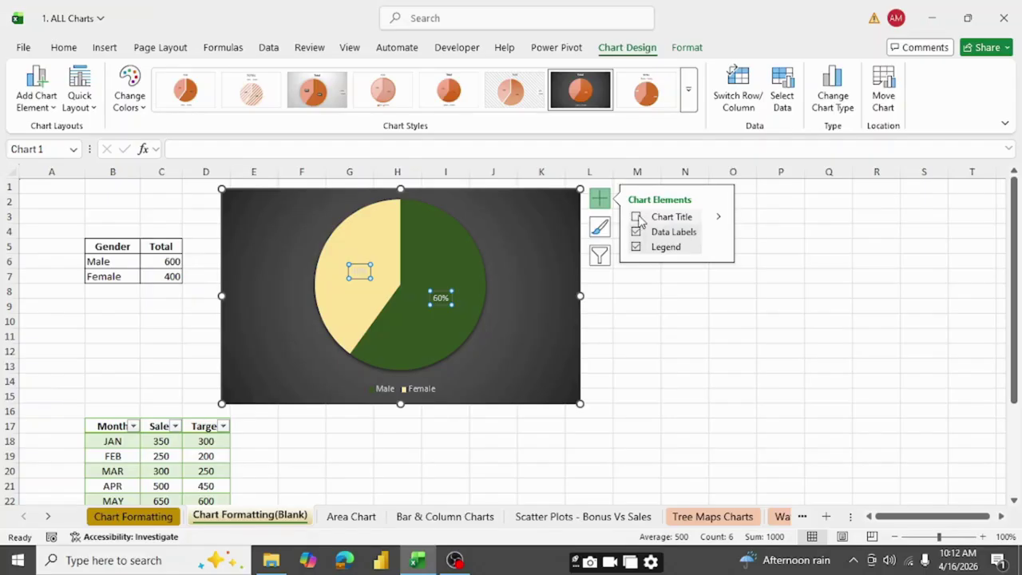
pyautogui.click(636, 217)
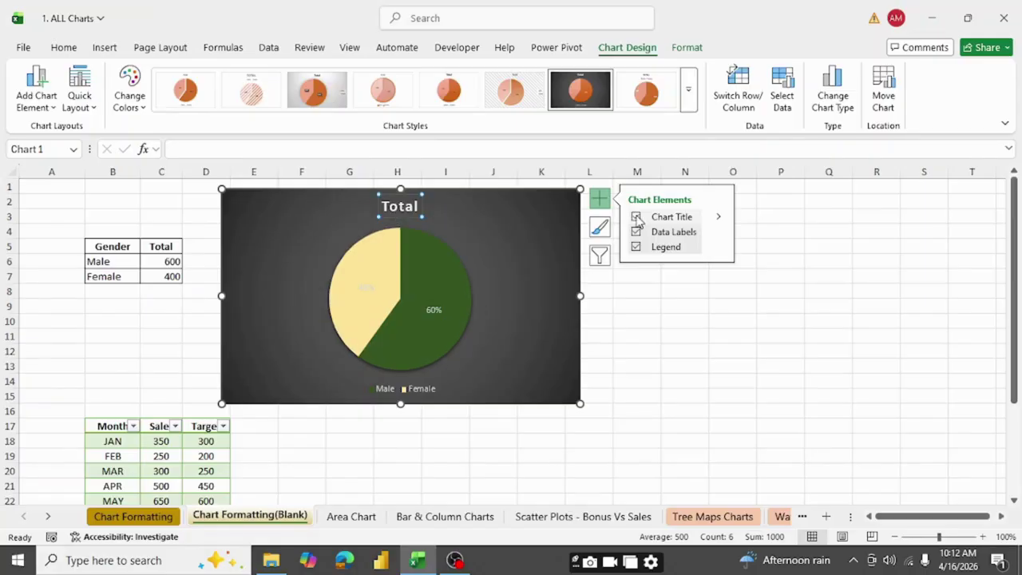
pyautogui.click(719, 221)
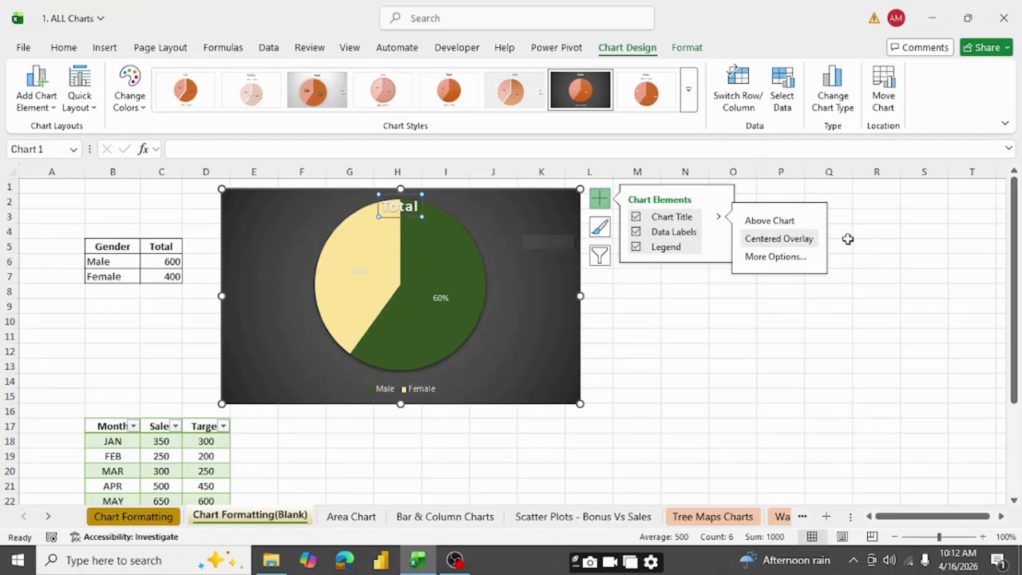
pyautogui.click(773, 221)
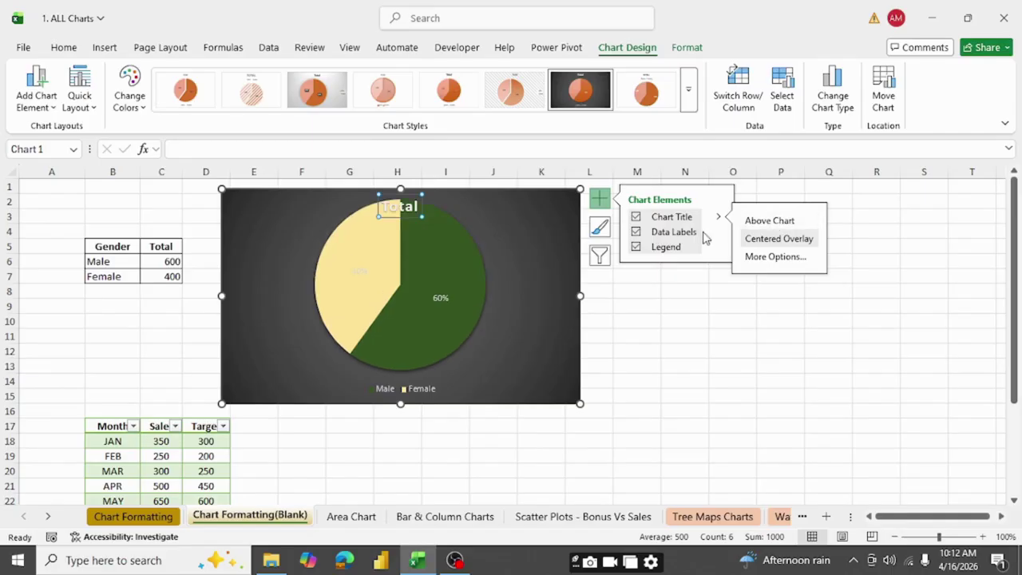
# Open the detailed formatting options of the chart title, try a solid and a gradient fill, and set the title to No fill.
pyautogui.click(775, 257)
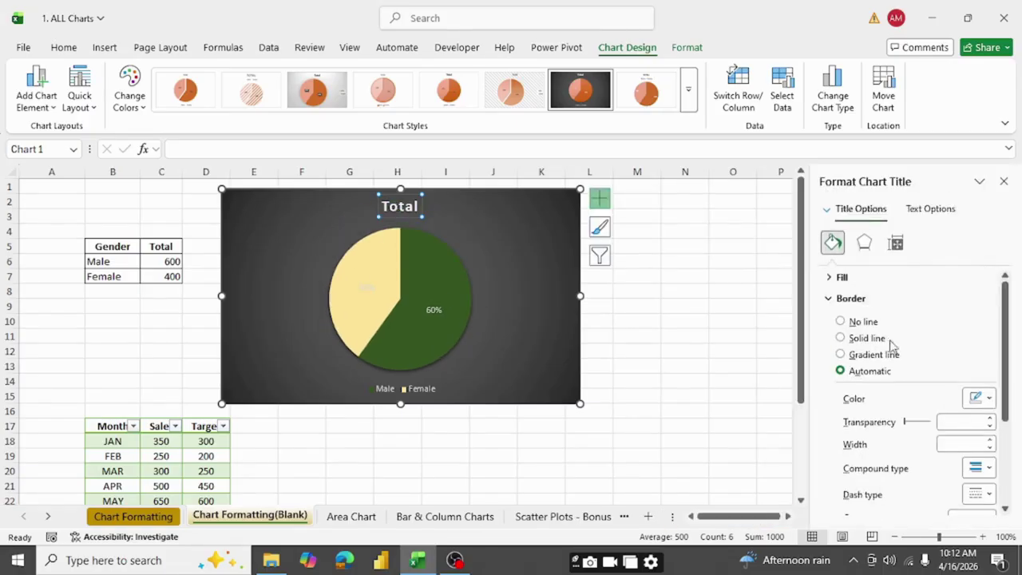
pyautogui.scroll(-4, 875, 390)
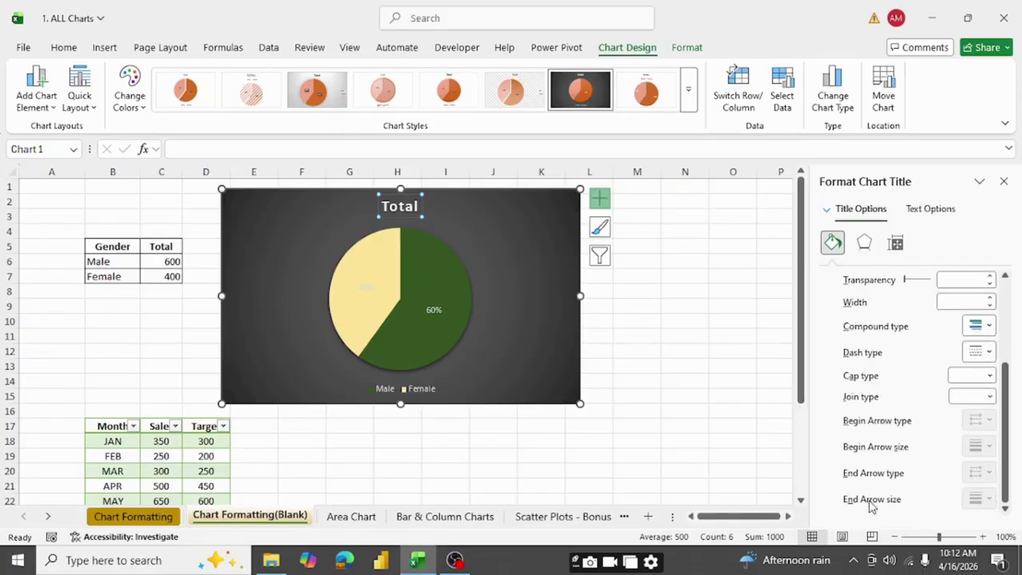
pyautogui.scroll(4, 870, 431)
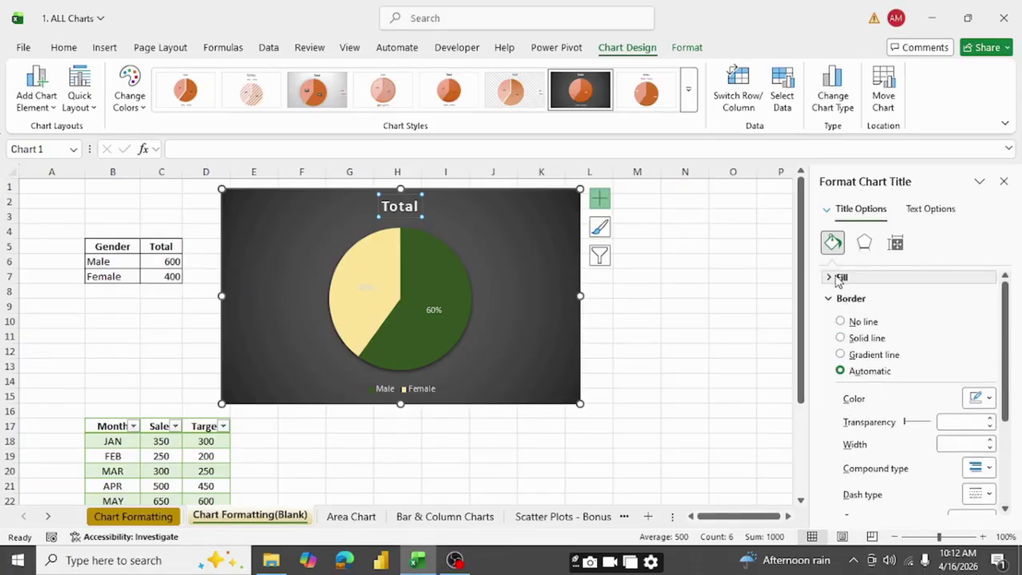
pyautogui.click(840, 276)
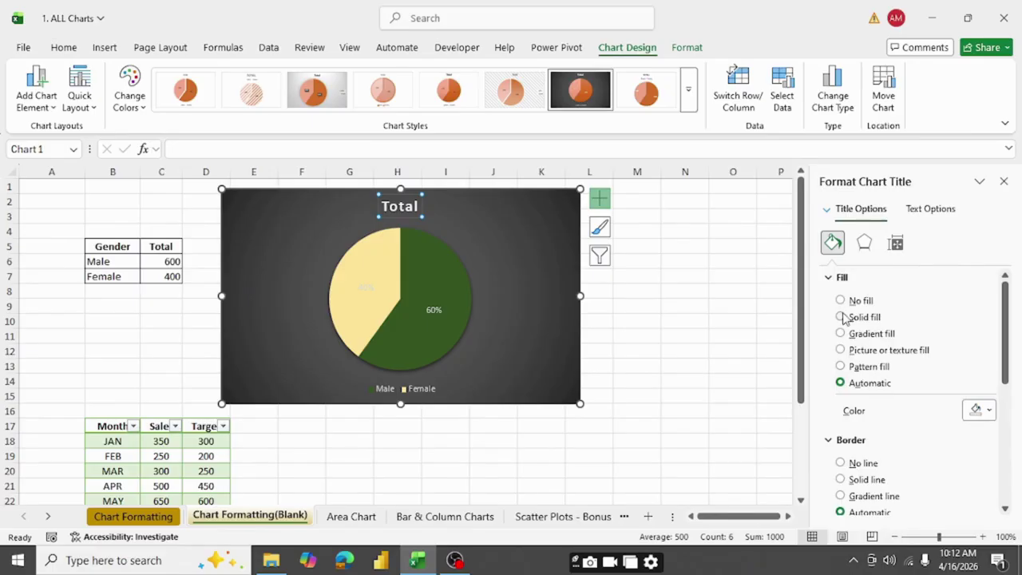
pyautogui.click(841, 318)
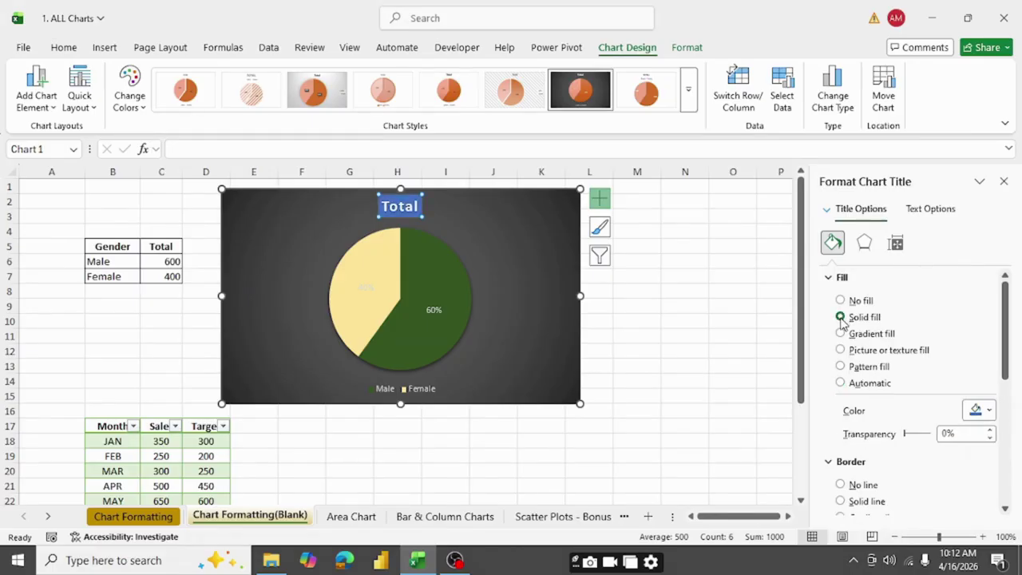
pyautogui.click(840, 301)
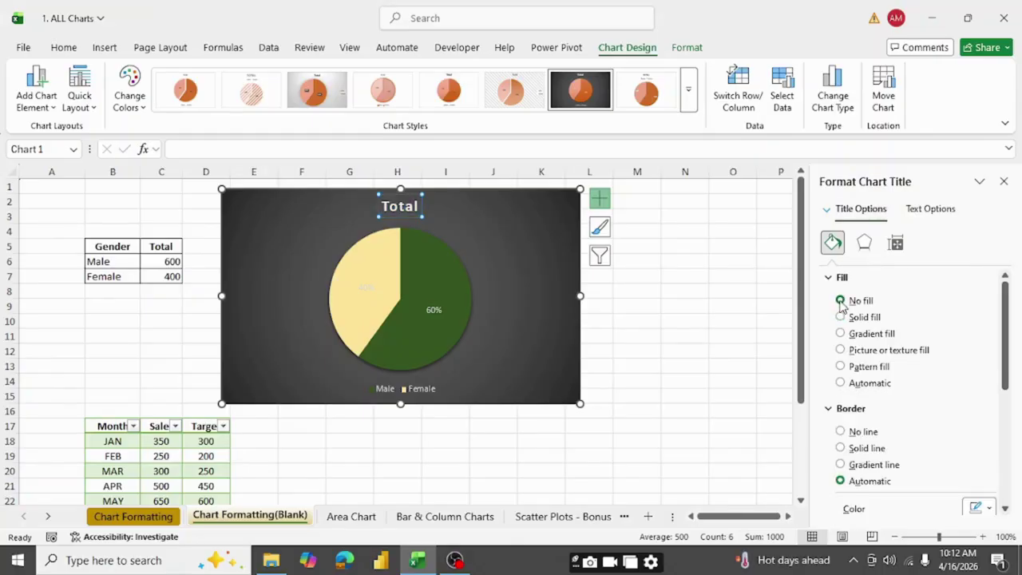
pyautogui.click(840, 333)
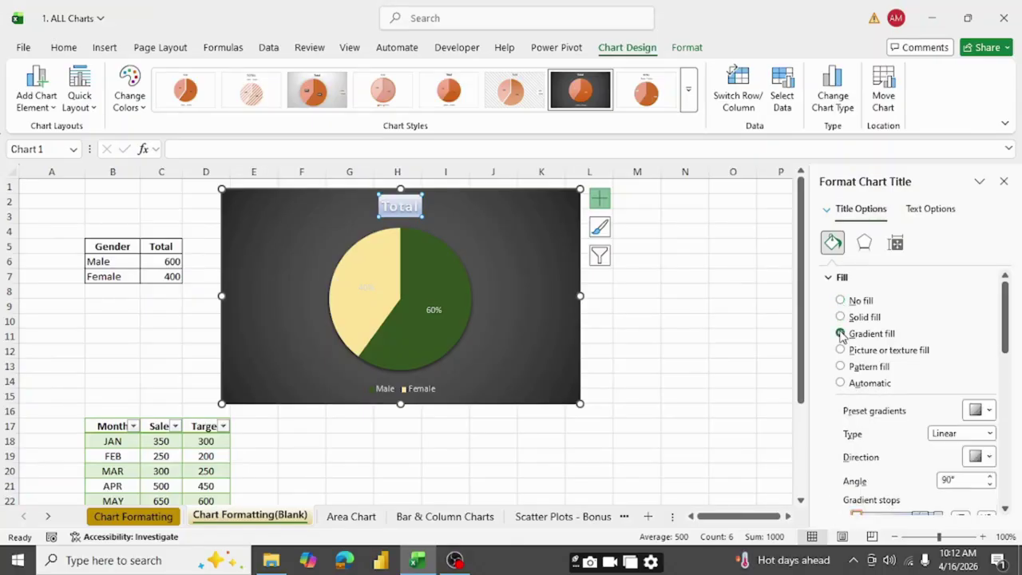
pyautogui.click(840, 301)
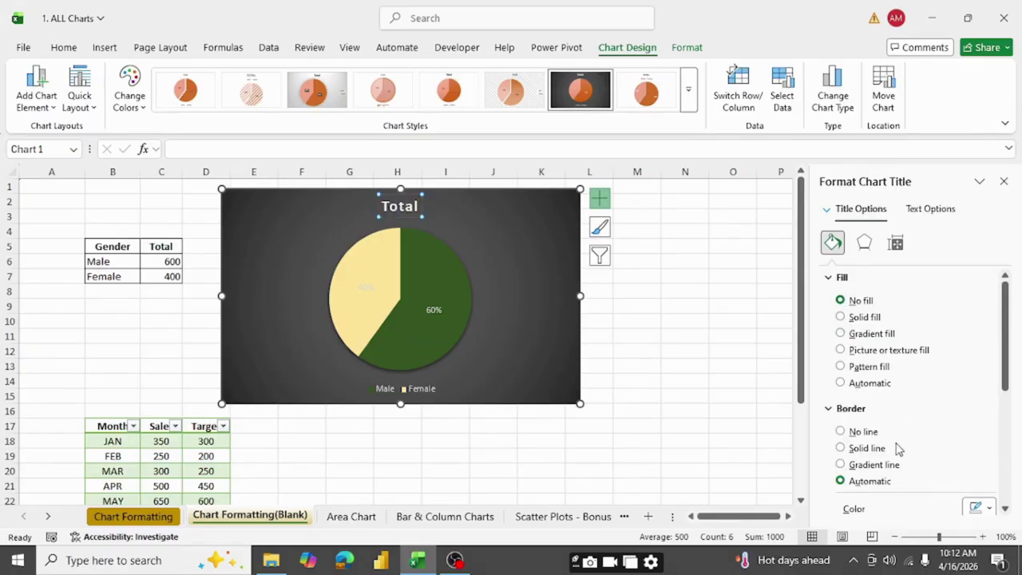
# Examine the chart title's border settings, effects and alignment options.
pyautogui.scroll(-3, 854, 472)
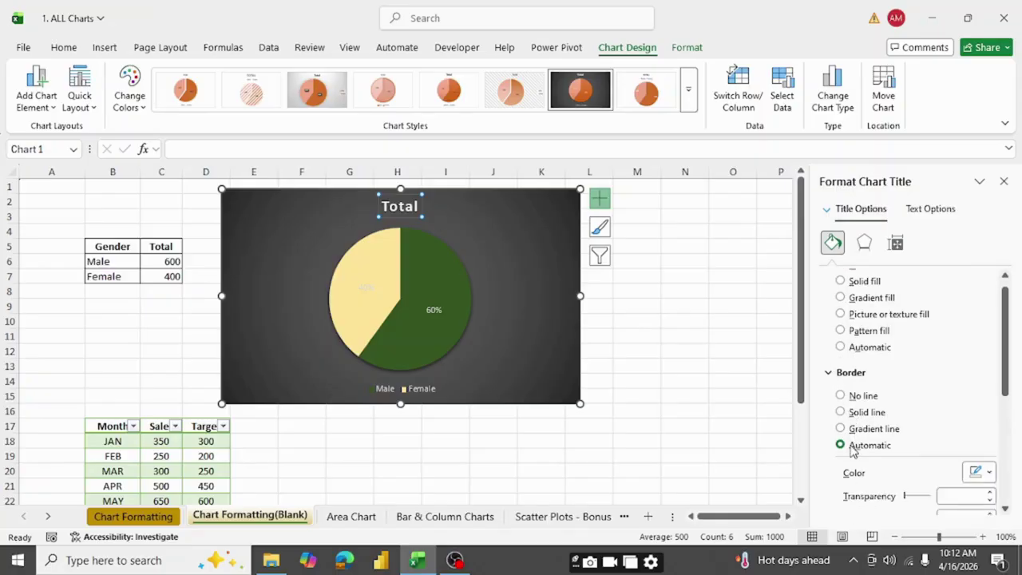
pyautogui.scroll(-3, 853, 467)
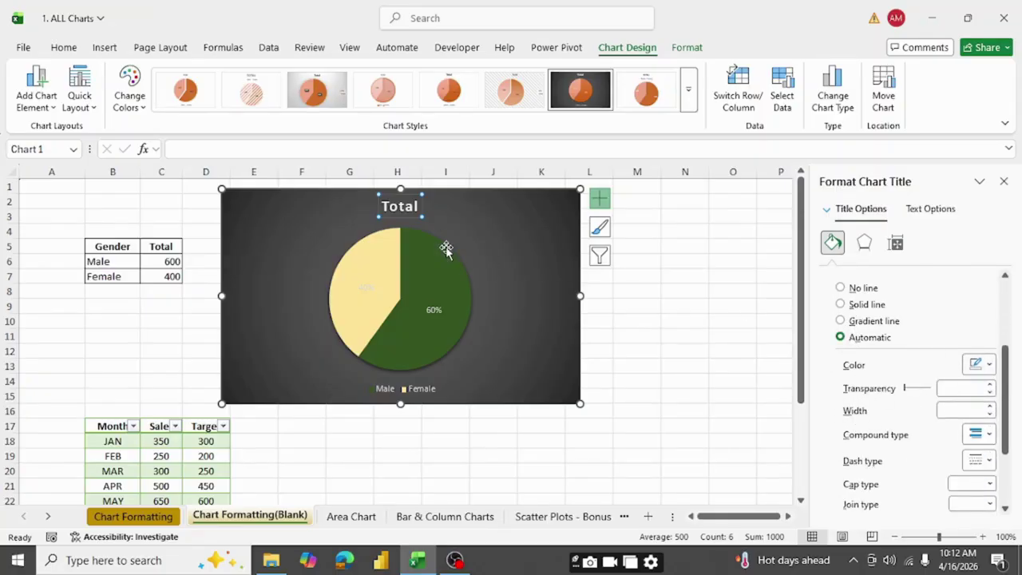
pyautogui.scroll(-3, 931, 423)
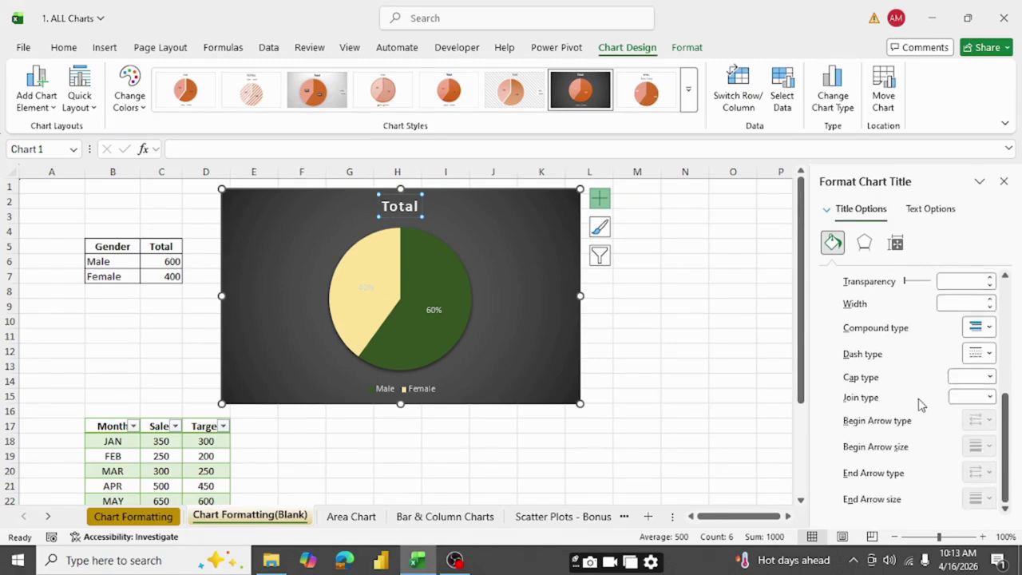
pyautogui.scroll(5, 913, 389)
pyautogui.click(864, 244)
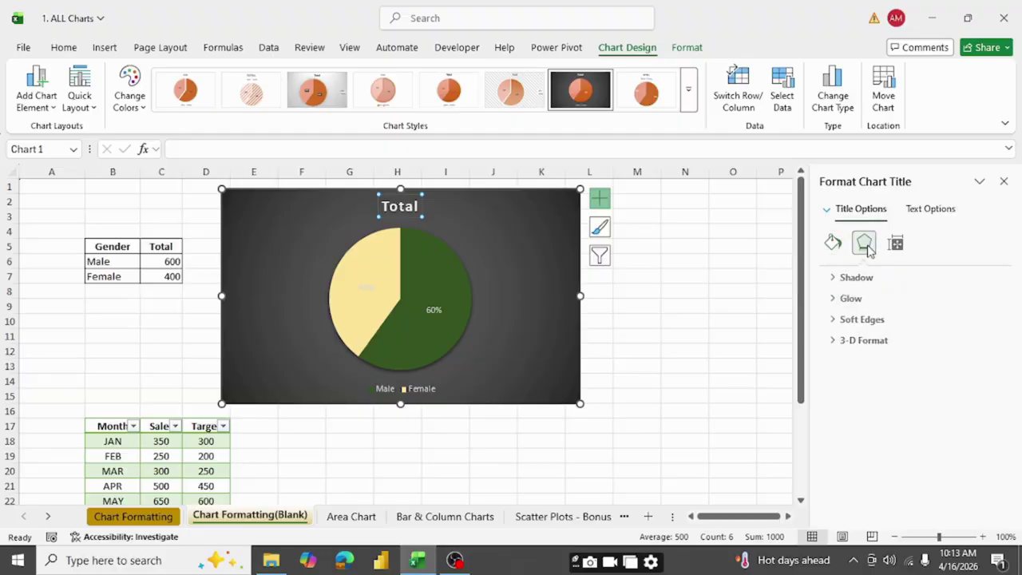
pyautogui.click(901, 246)
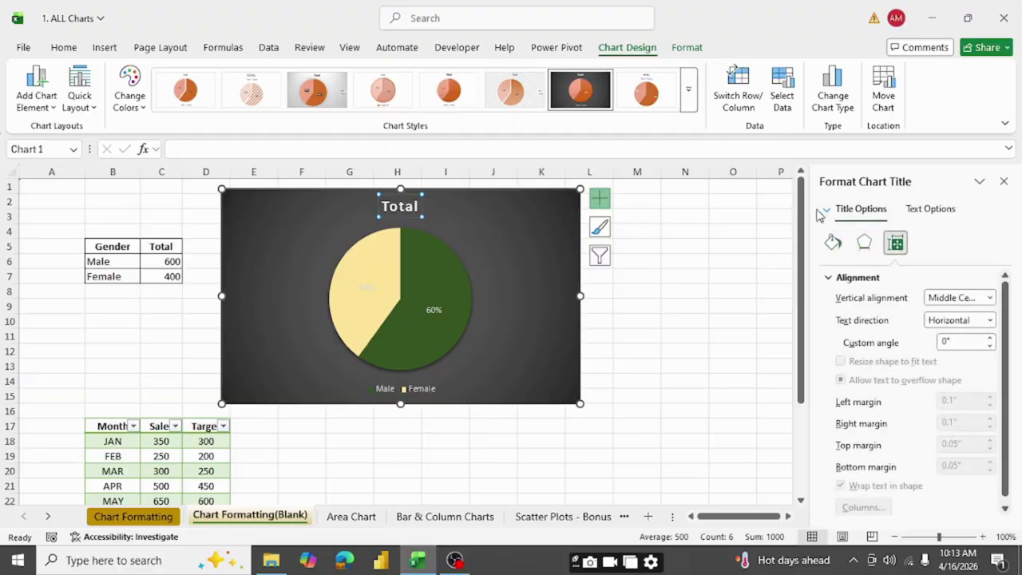
# Replace the pie chart's title text with "Male vs Female".
pyautogui.scroll(-1, 907, 387)
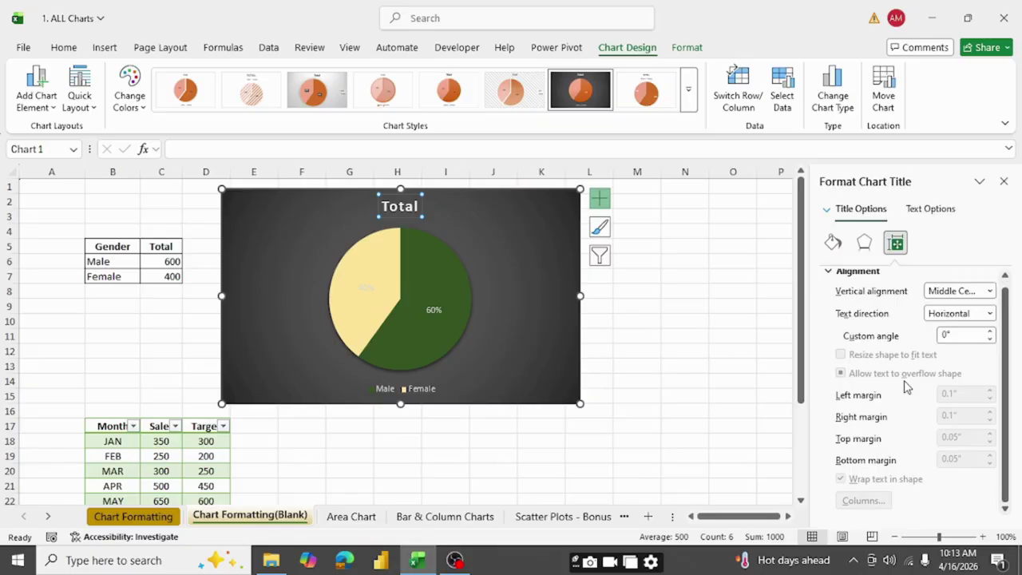
pyautogui.click(384, 205)
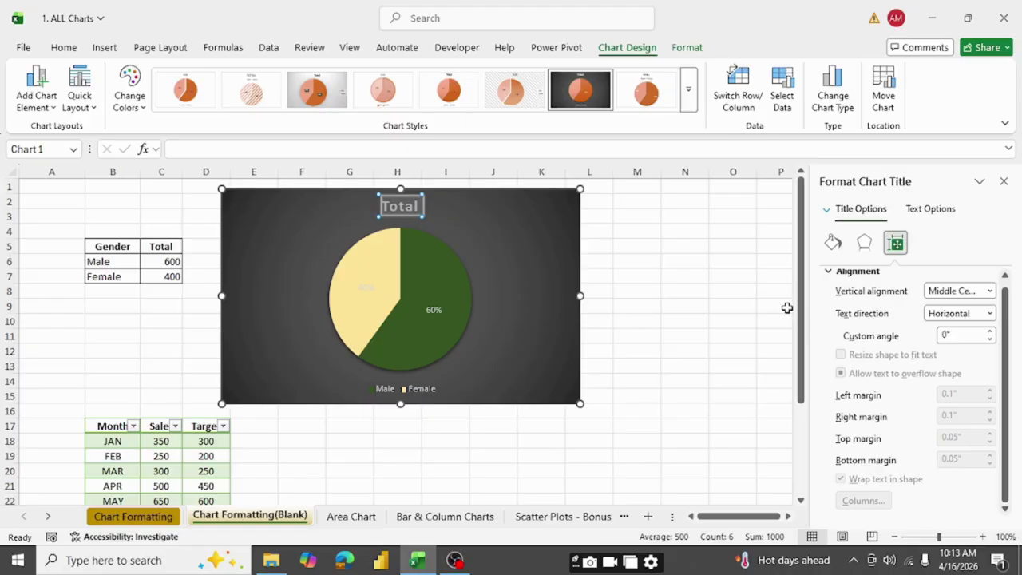
pyautogui.write('Ma')
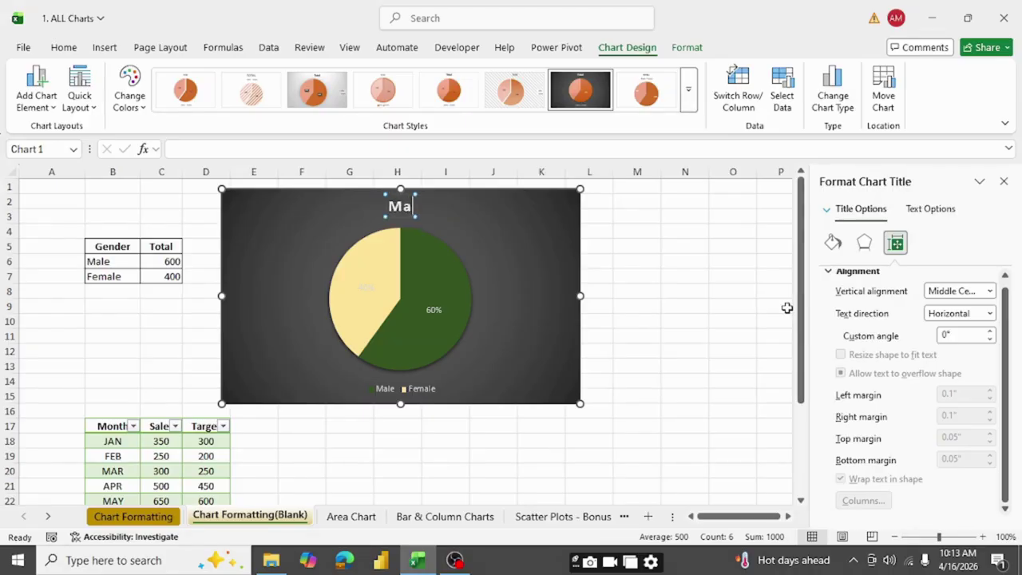
pyautogui.write('le vs Female')
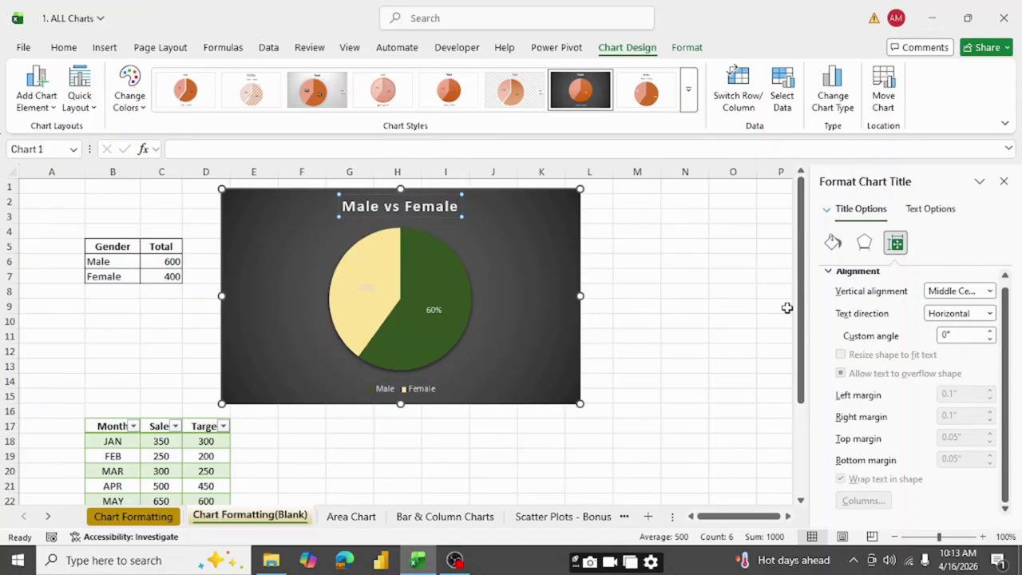
pyautogui.click(529, 269)
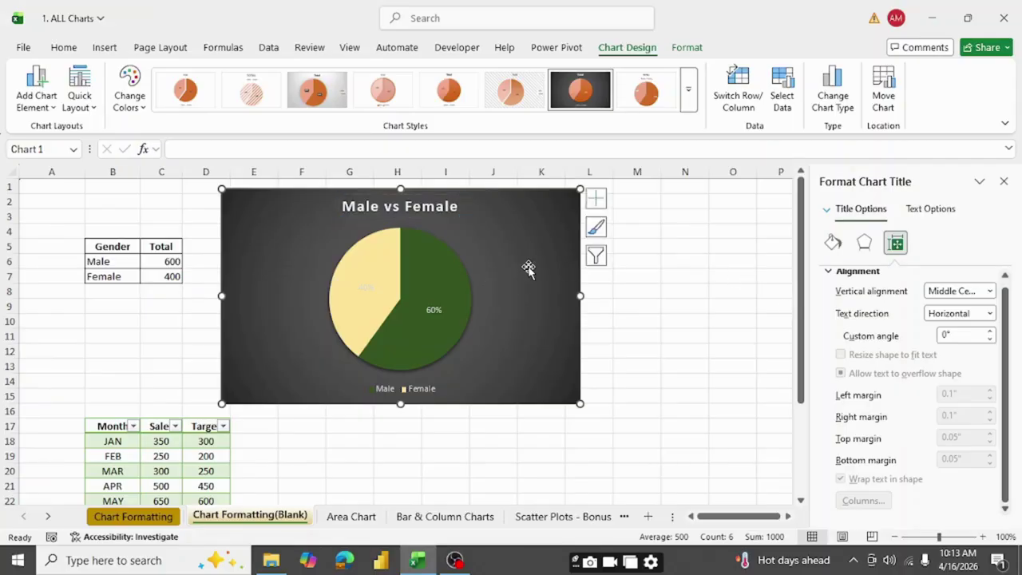
# Open the label content options of the pie chart's data labels and add the category name alongside the percentage.
pyautogui.click(434, 310)
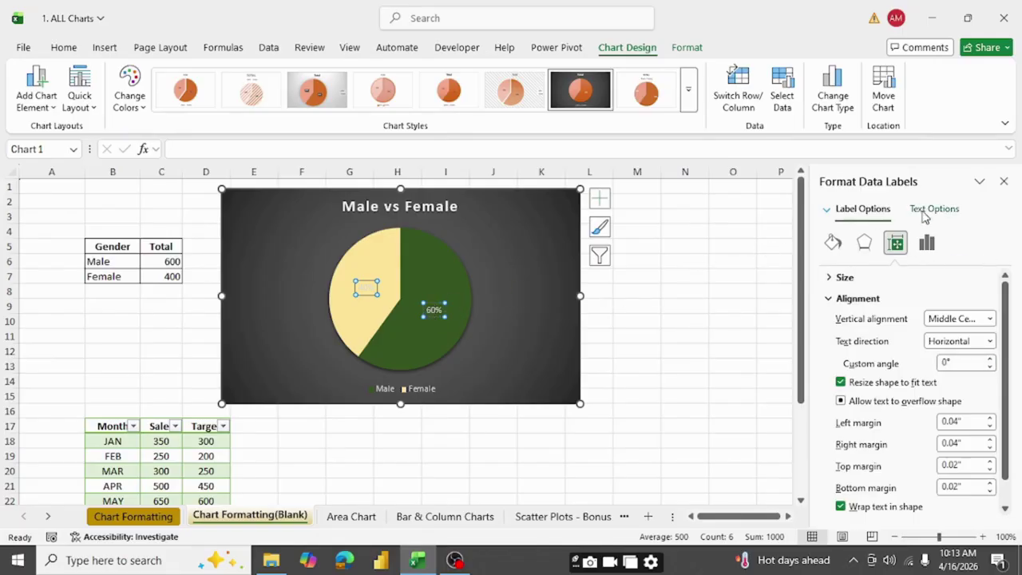
pyautogui.scroll(-1, 899, 323)
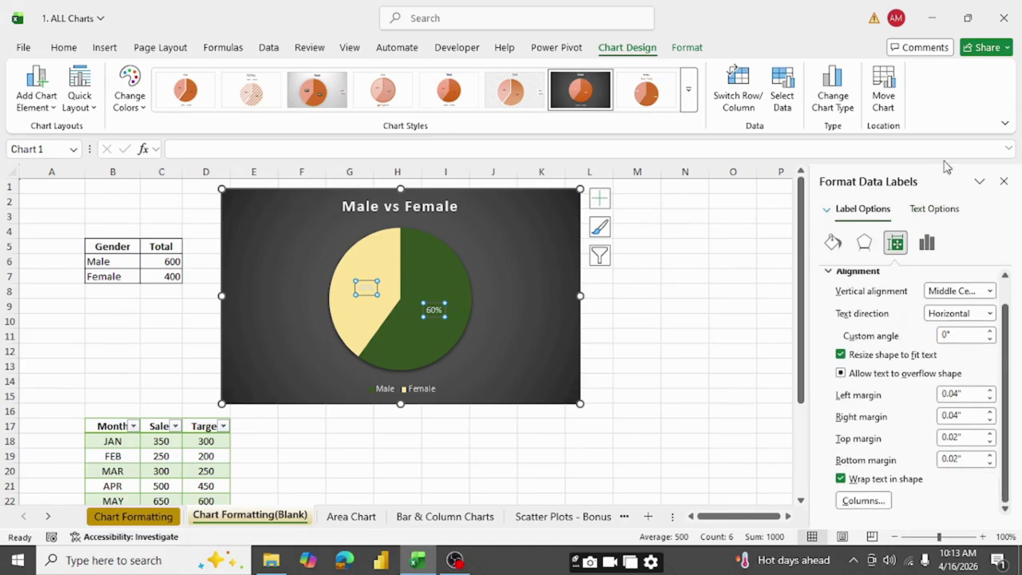
pyautogui.click(926, 243)
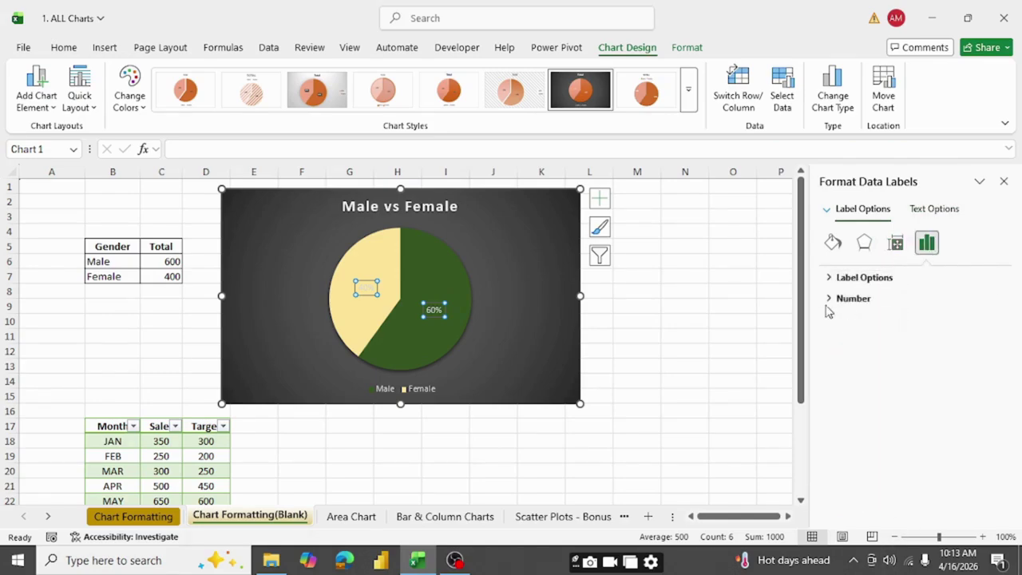
pyautogui.click(832, 299)
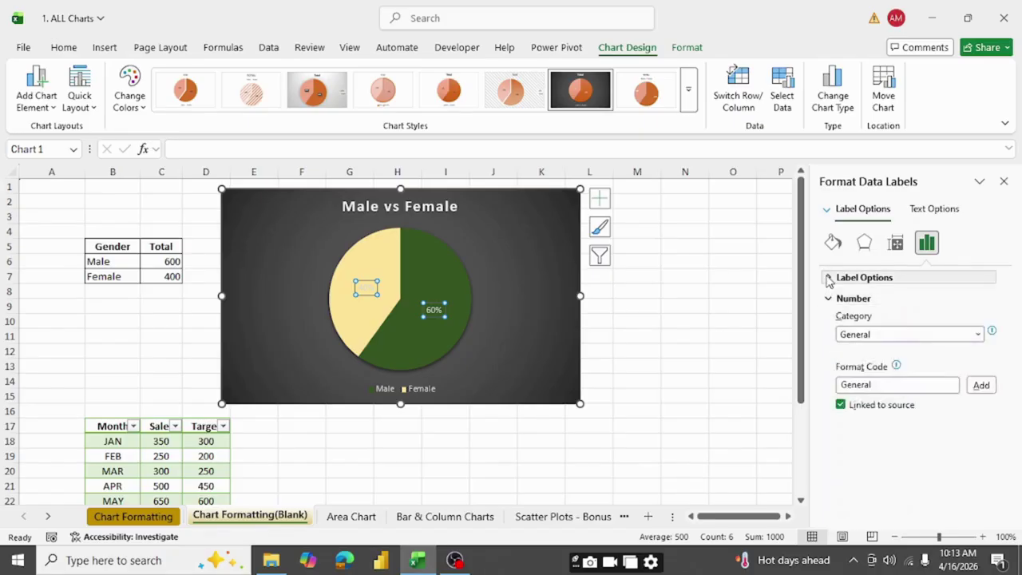
pyautogui.click(829, 279)
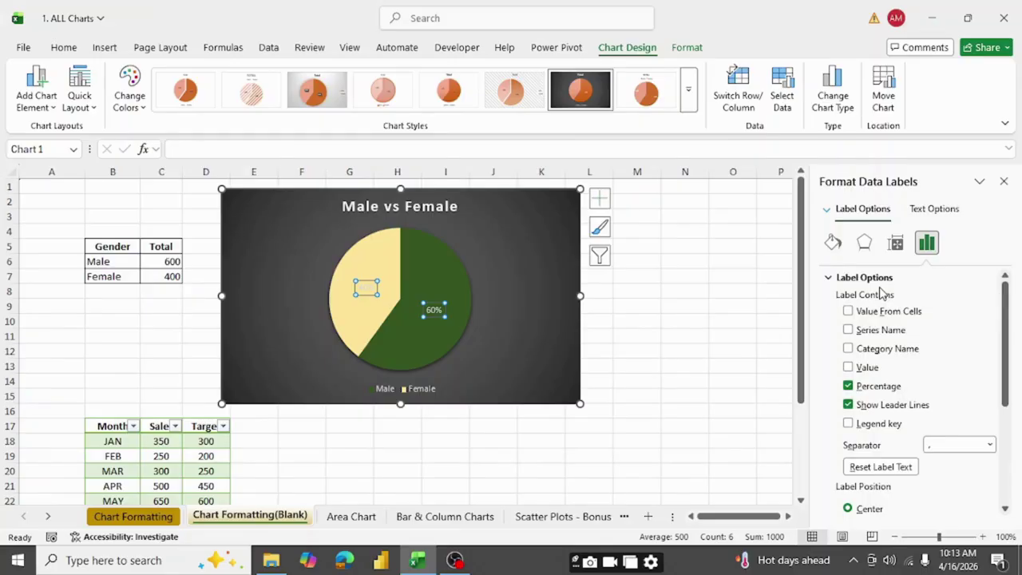
pyautogui.click(848, 349)
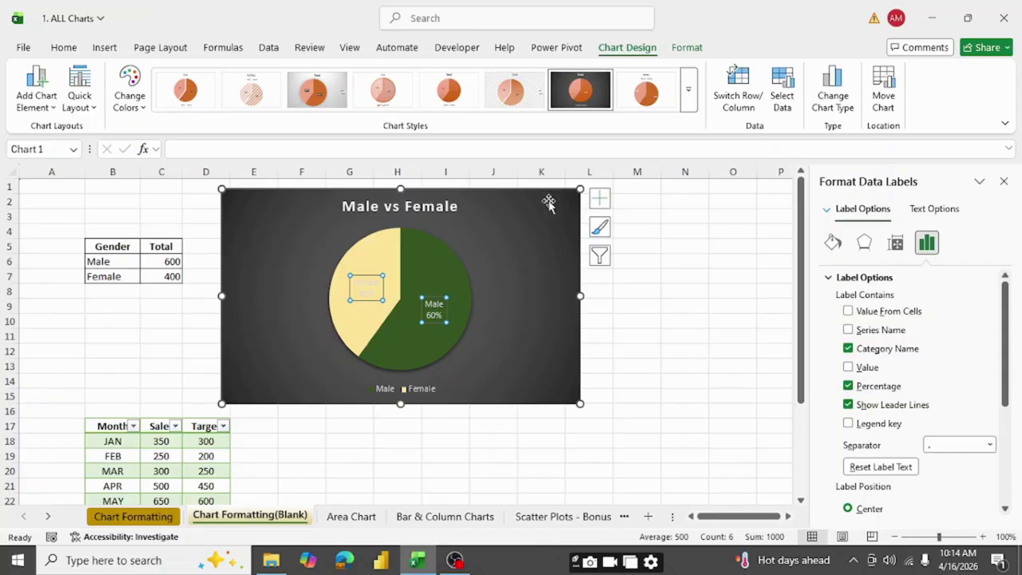
# Close the label formatting pane, try the Outside End label position, and display the pie chart's data labels as Data Callouts.
pyautogui.click(601, 201)
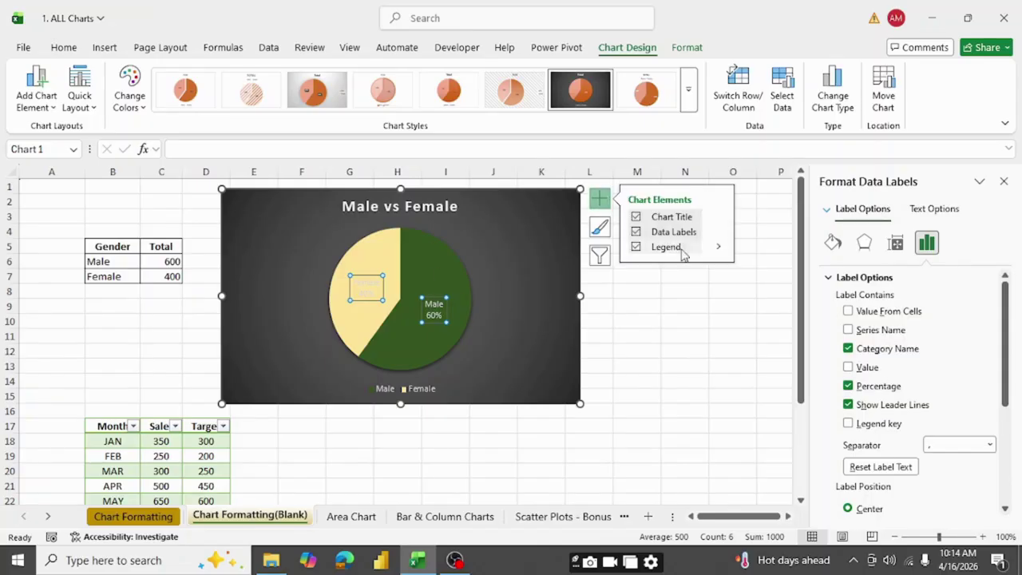
pyautogui.click(1003, 182)
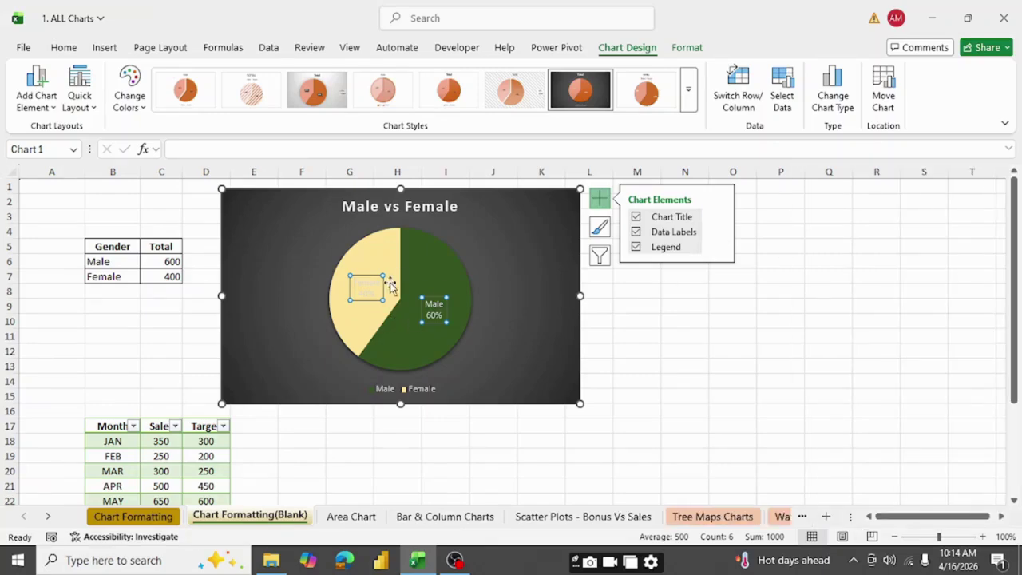
pyautogui.click(721, 234)
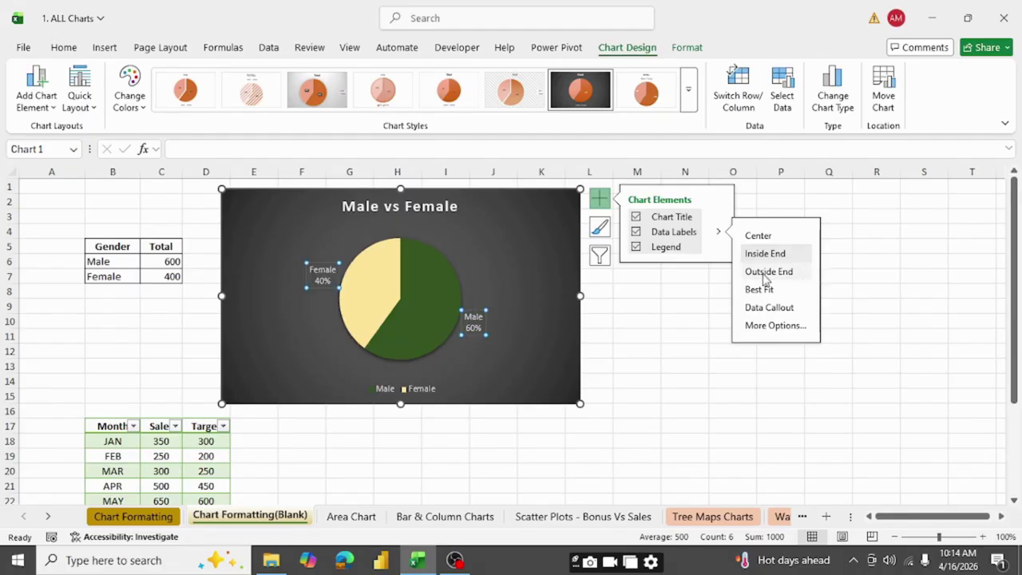
pyautogui.click(764, 272)
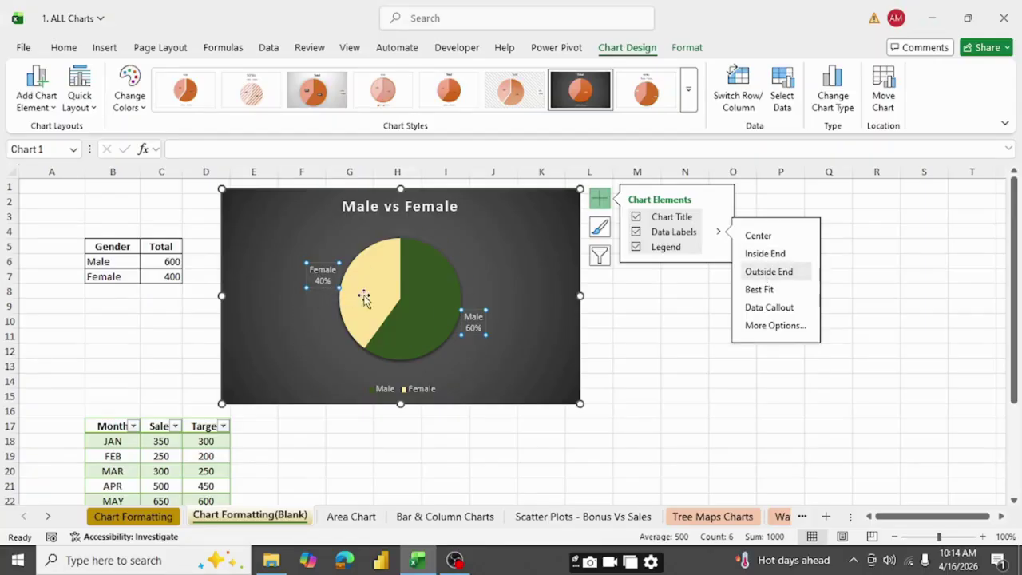
pyautogui.click(757, 290)
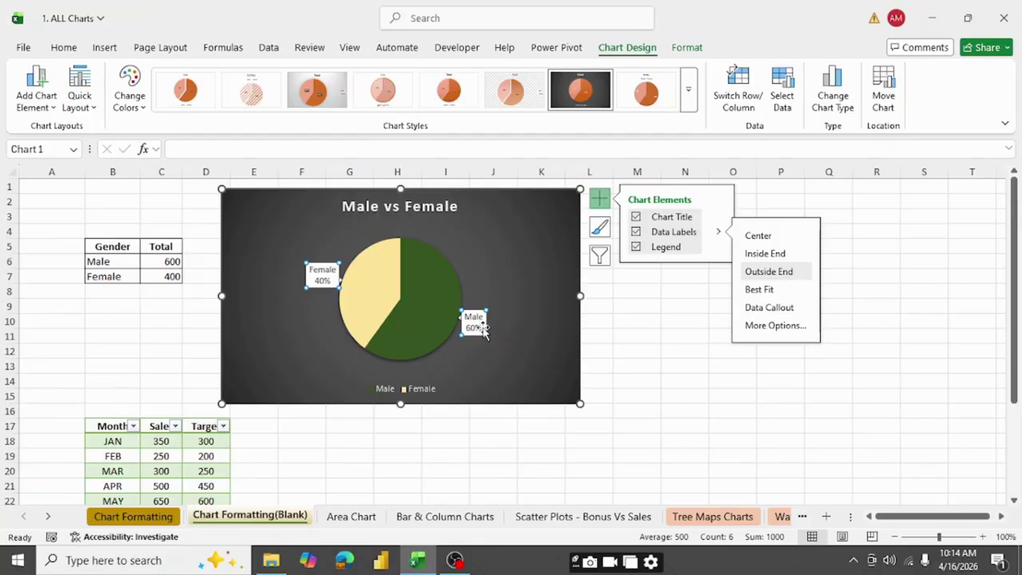
# Move the Male callout further right of the pie and the Female callout further out to its upper left.
pyautogui.click(482, 331)
pyautogui.moveTo(483, 330); pyautogui.dragTo(518, 336)
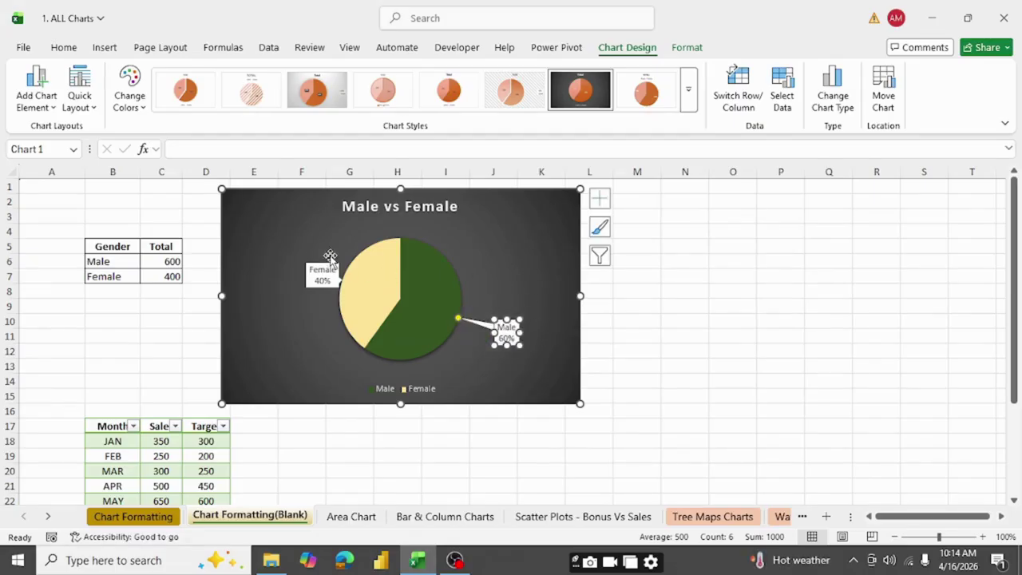
pyautogui.moveTo(315, 271); pyautogui.dragTo(269, 233)
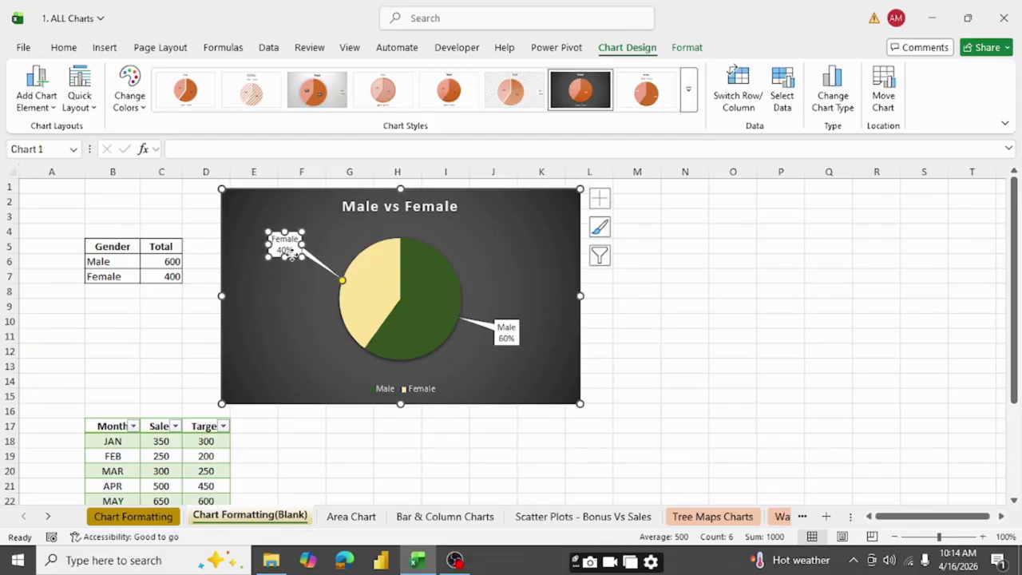
pyautogui.click(289, 350)
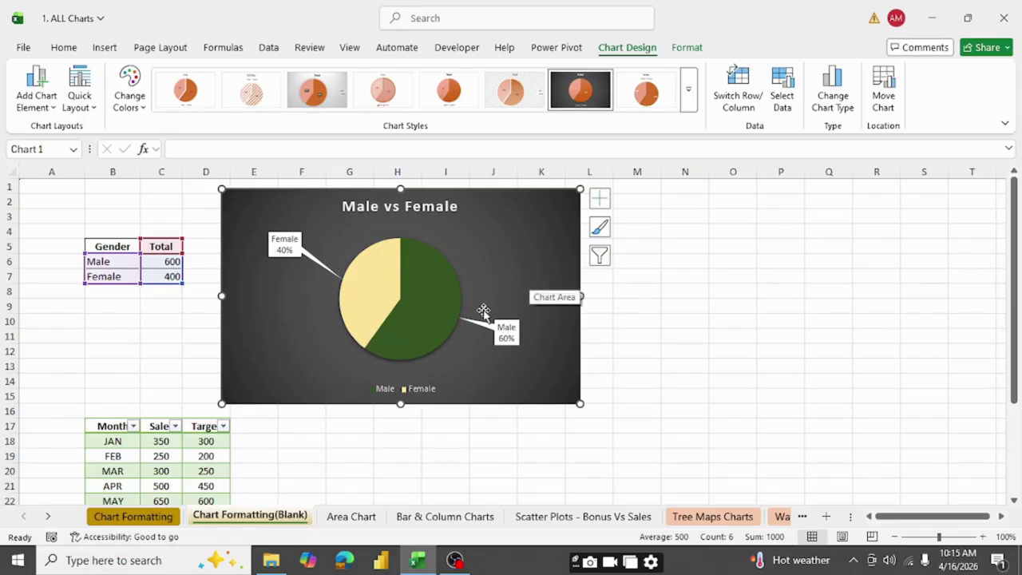
# Place the pie chart's legend on the Right side of the chart.
pyautogui.click(382, 393)
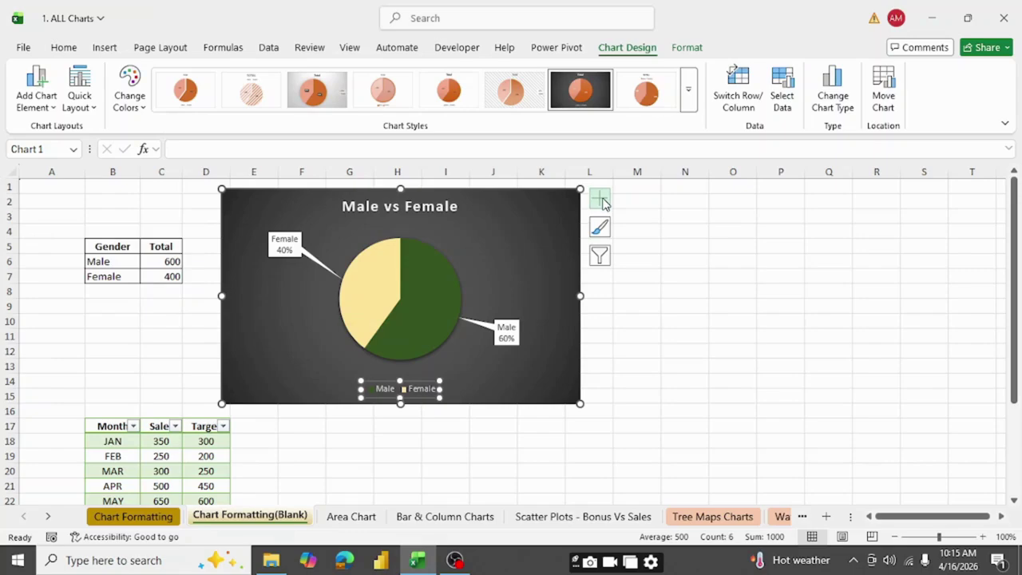
pyautogui.click(600, 200)
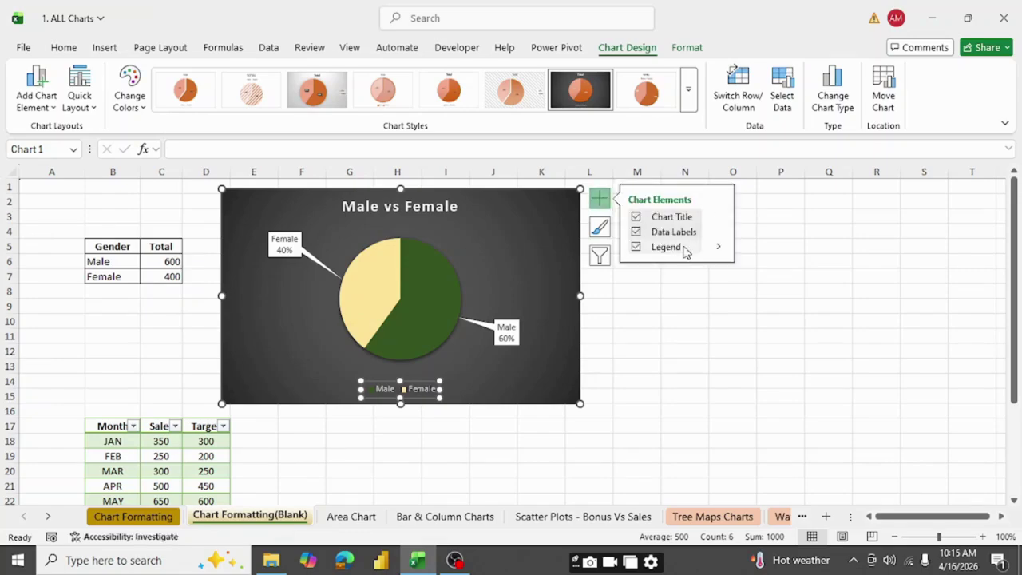
pyautogui.click(719, 248)
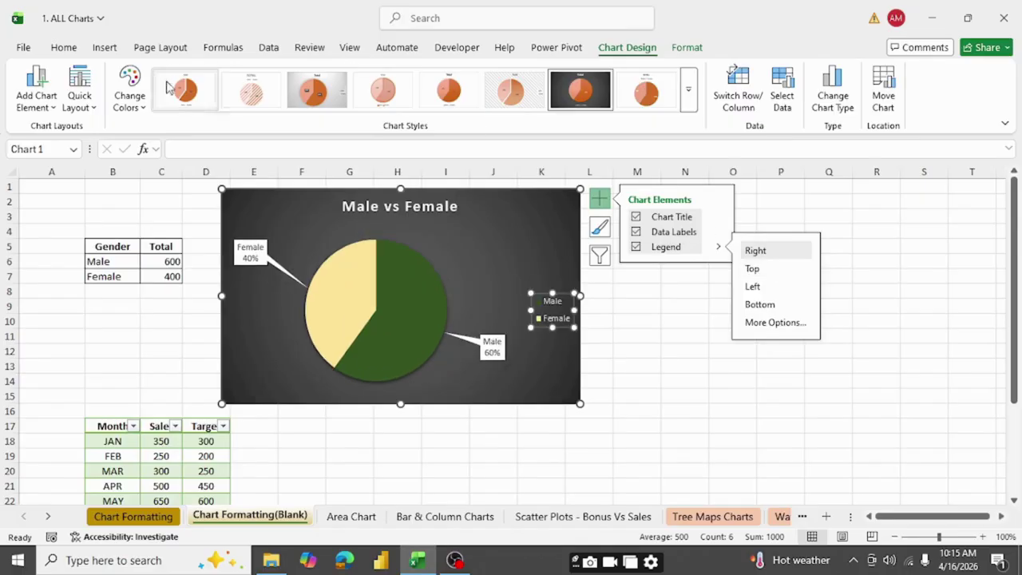
pyautogui.click(520, 221)
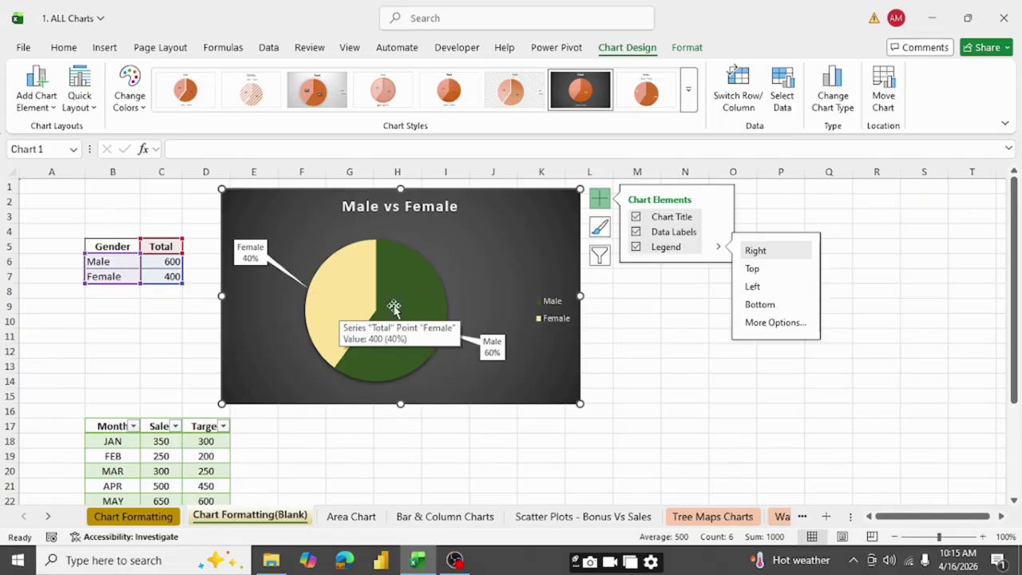
pyautogui.click(685, 357)
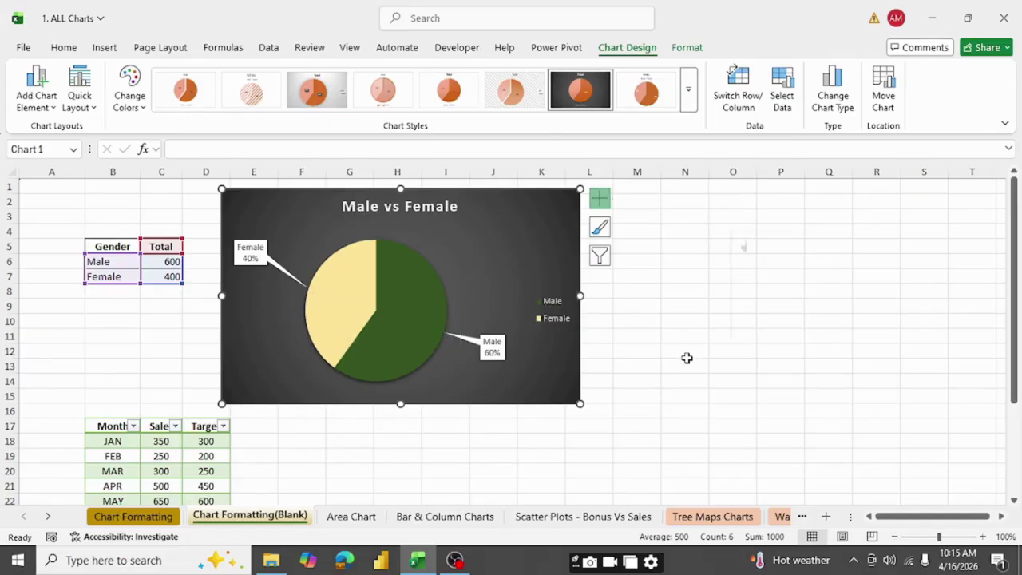
pyautogui.click(685, 355)
pyautogui.click(523, 226)
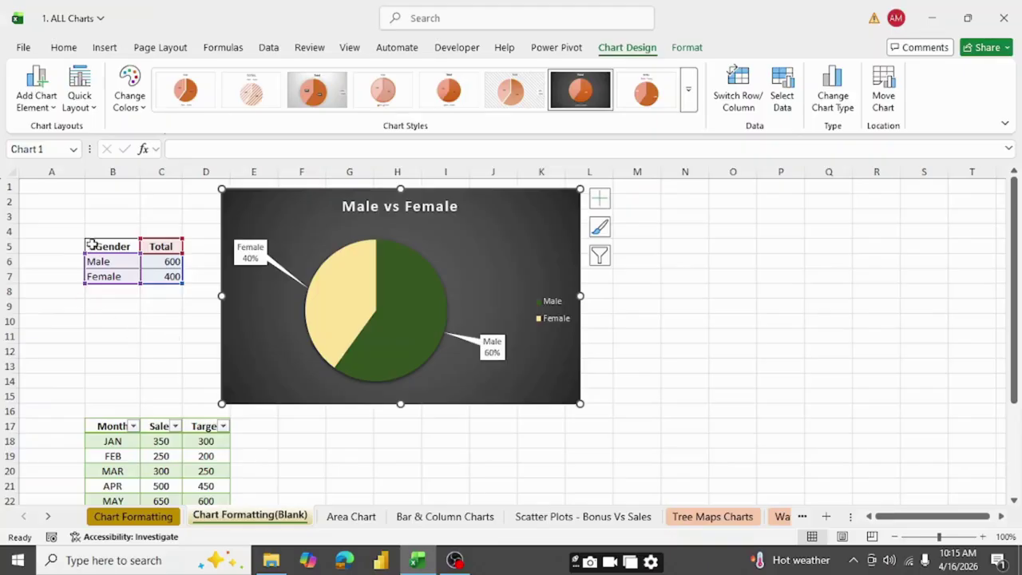
# Insert a Doughnut chart from the gender totals in B5:C7 and place it directly right of the pie chart.
pyautogui.moveTo(92, 244); pyautogui.dragTo(155, 274)
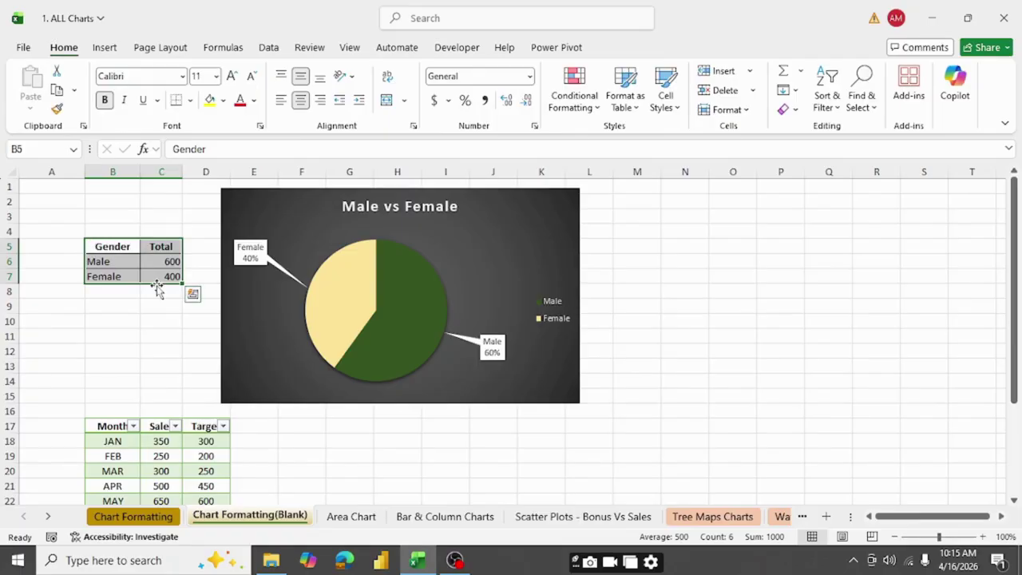
pyautogui.click(105, 48)
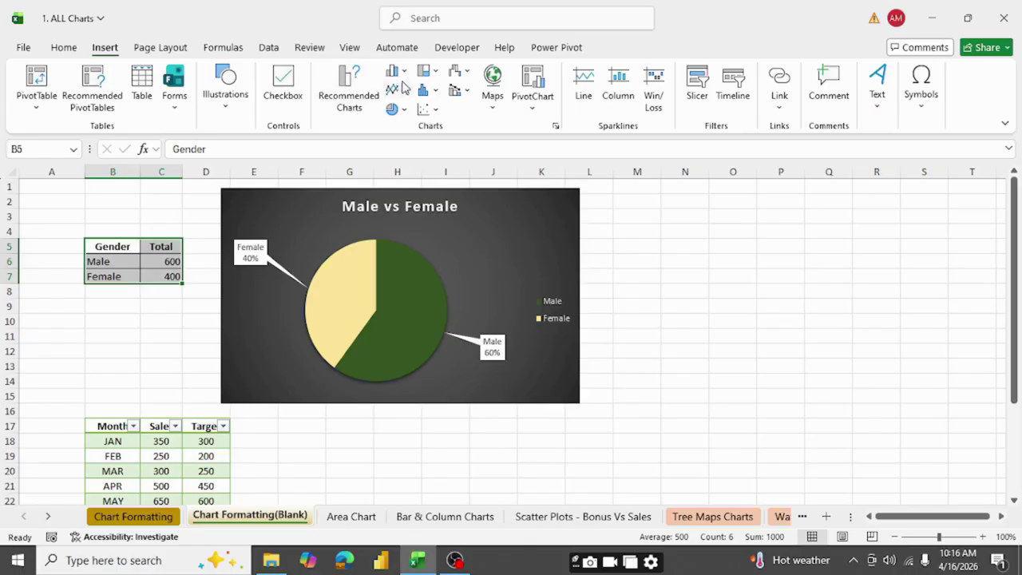
pyautogui.click(402, 110)
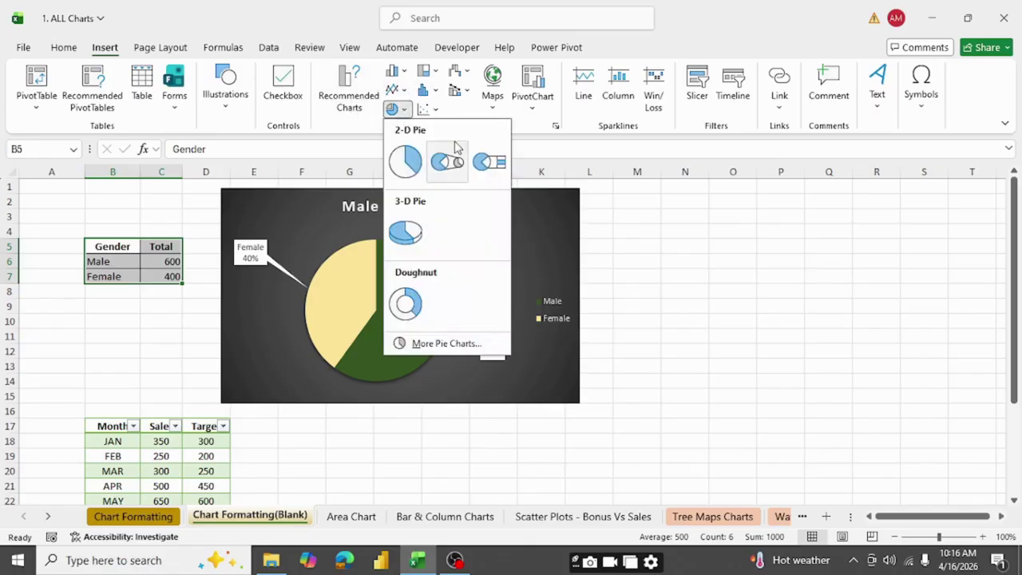
pyautogui.click(417, 312)
pyautogui.moveTo(575, 239); pyautogui.dragTo(819, 204)
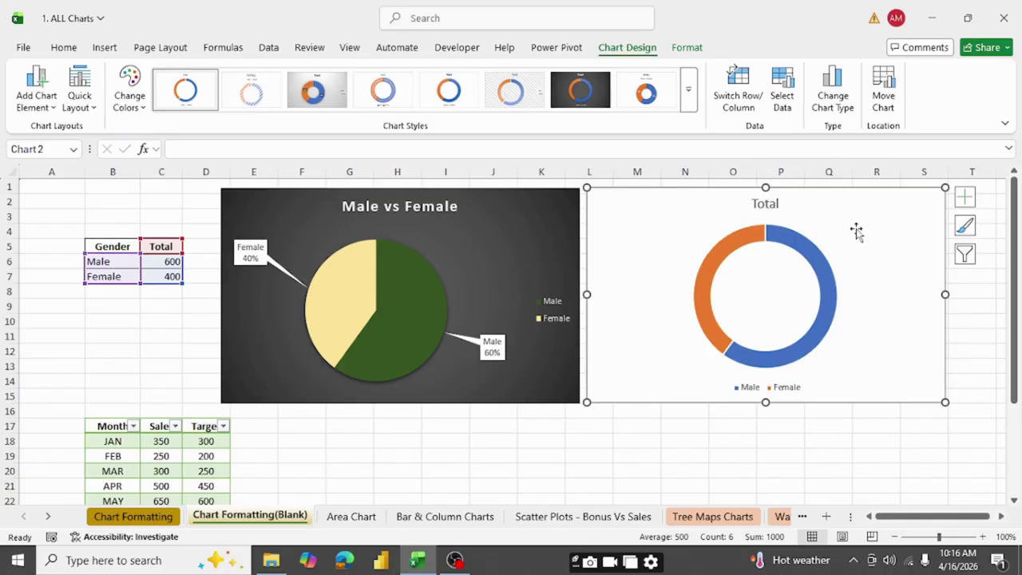
# Open the doughnut chart's chart area formatting and examine its fill, border, effects, and size and properties options.
pyautogui.rightClick(848, 264)
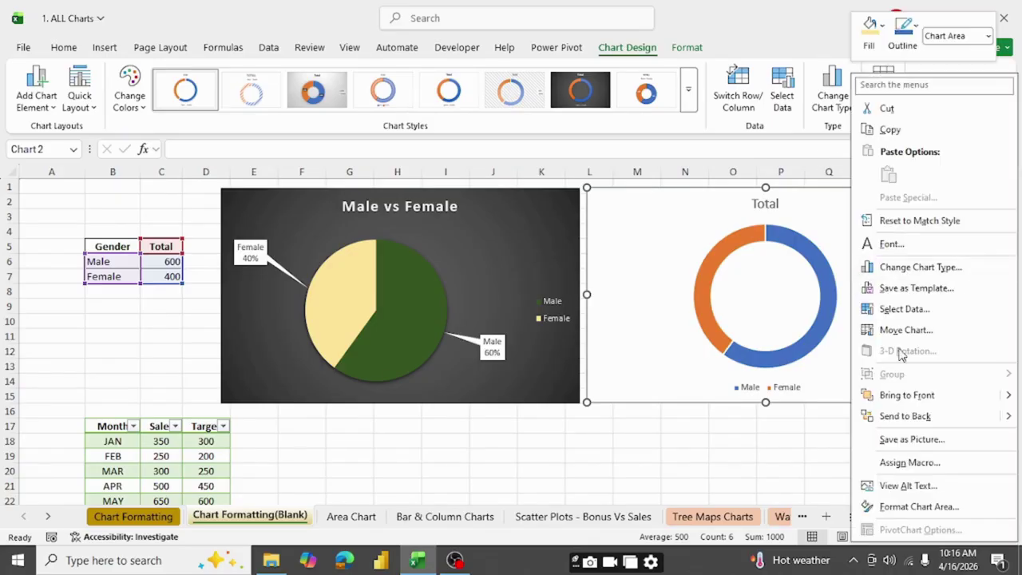
pyautogui.click(927, 514)
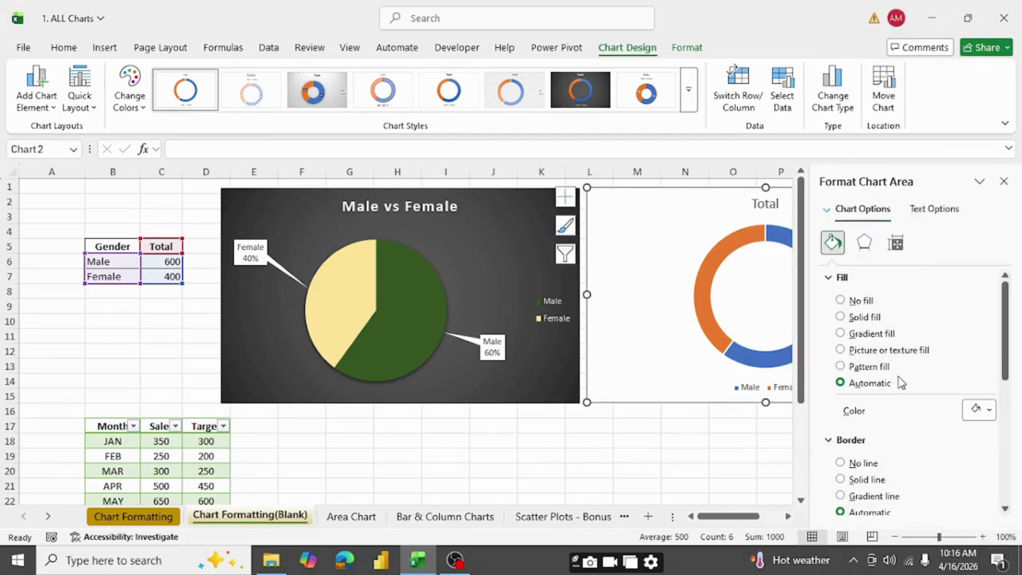
pyautogui.scroll(-6, 898, 384)
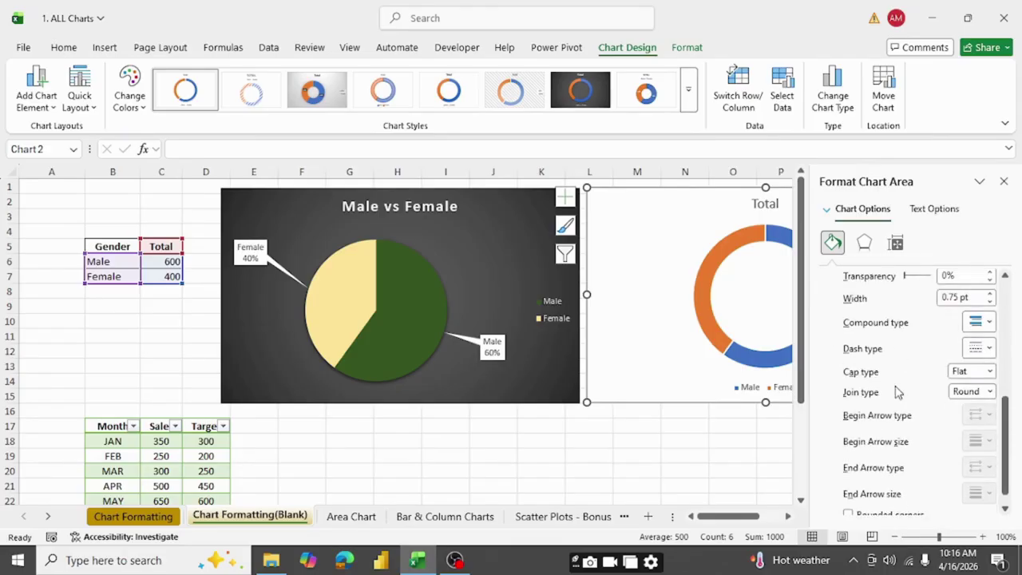
pyautogui.scroll(-1, 895, 391)
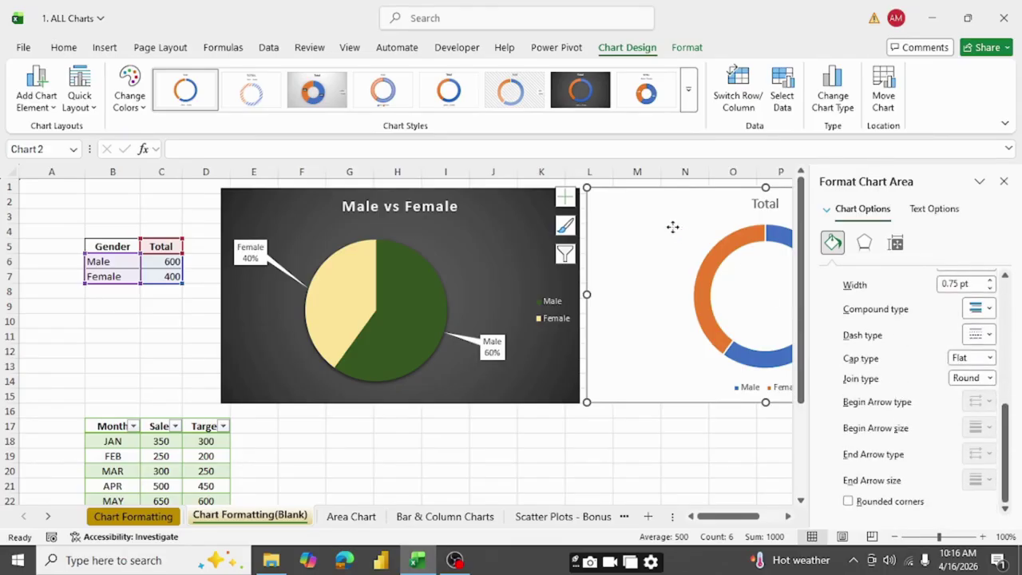
pyautogui.click(867, 244)
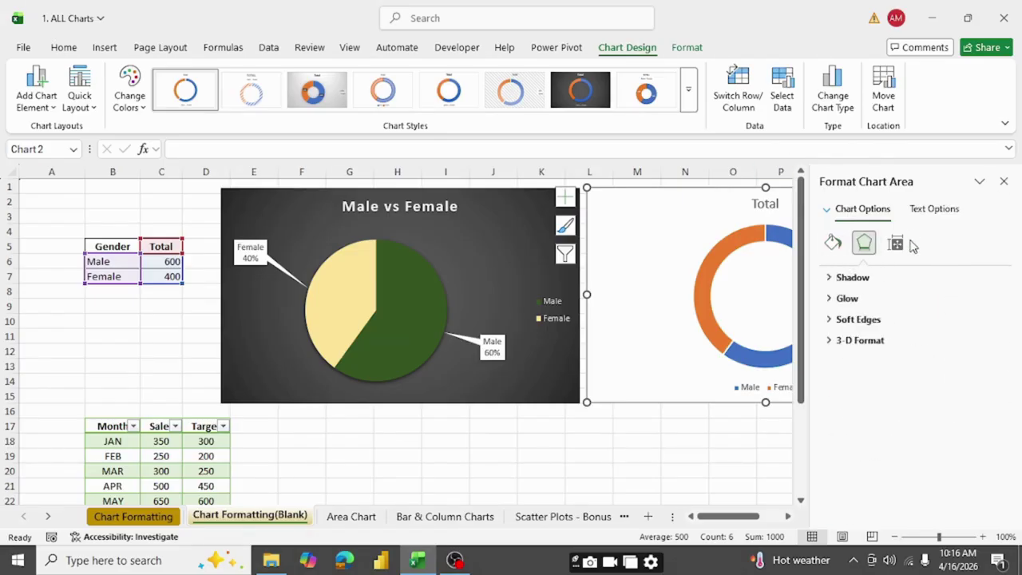
pyautogui.click(897, 245)
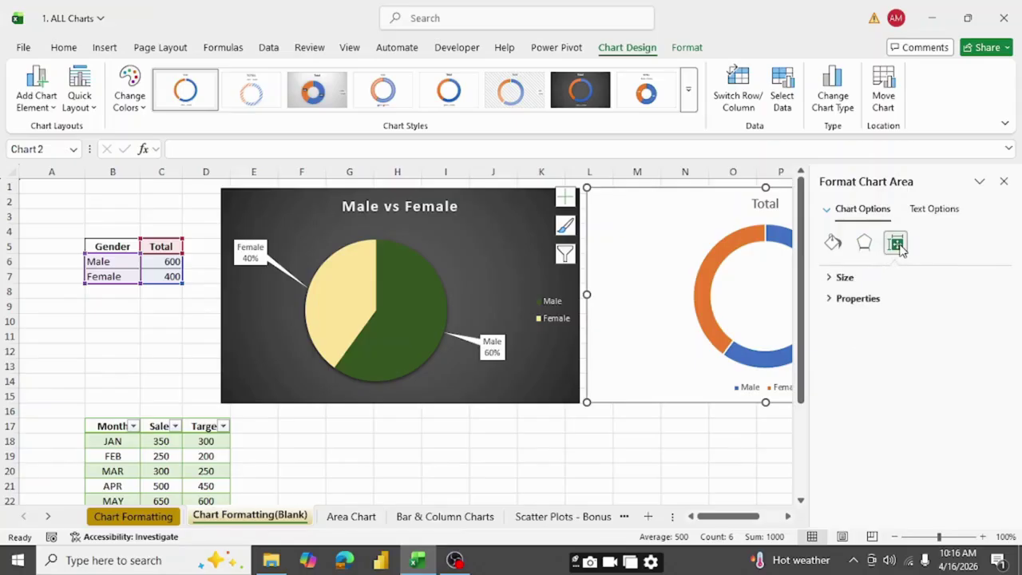
# Examine the doughnut chart area's size, properties, effects, fill and border options.
pyautogui.click(830, 277)
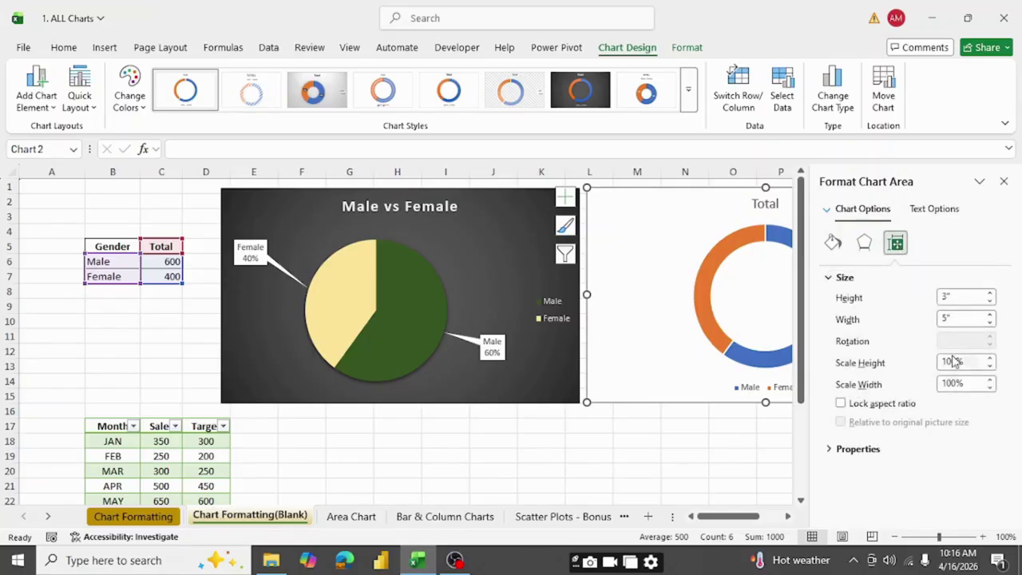
pyautogui.click(829, 449)
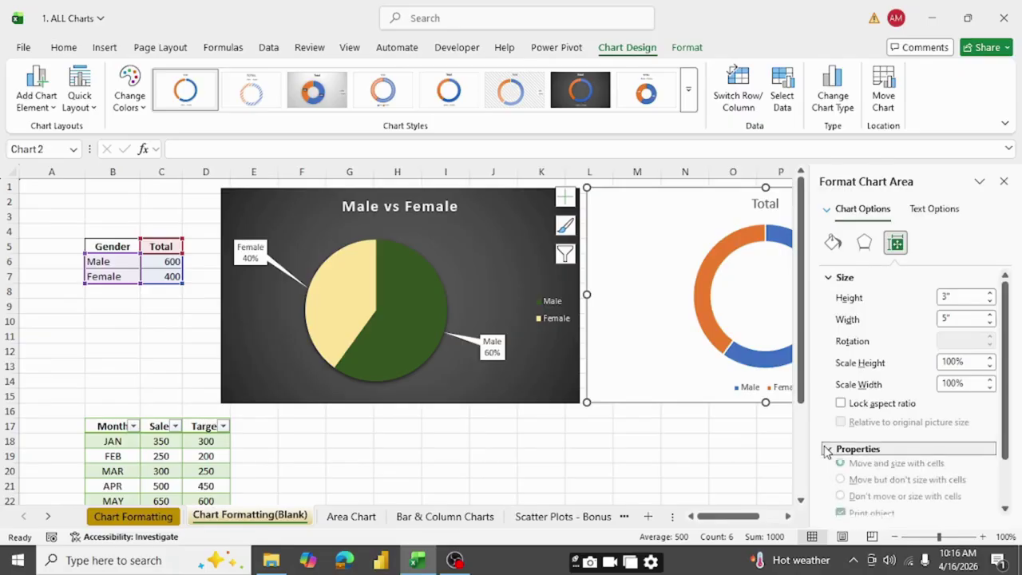
pyautogui.click(863, 244)
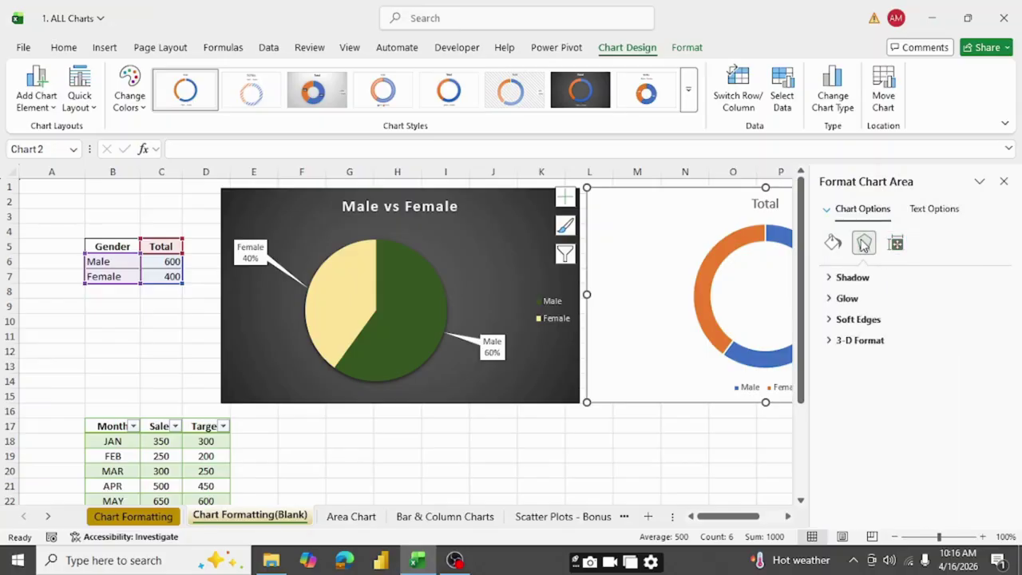
pyautogui.click(833, 243)
pyautogui.scroll(-3, 898, 359)
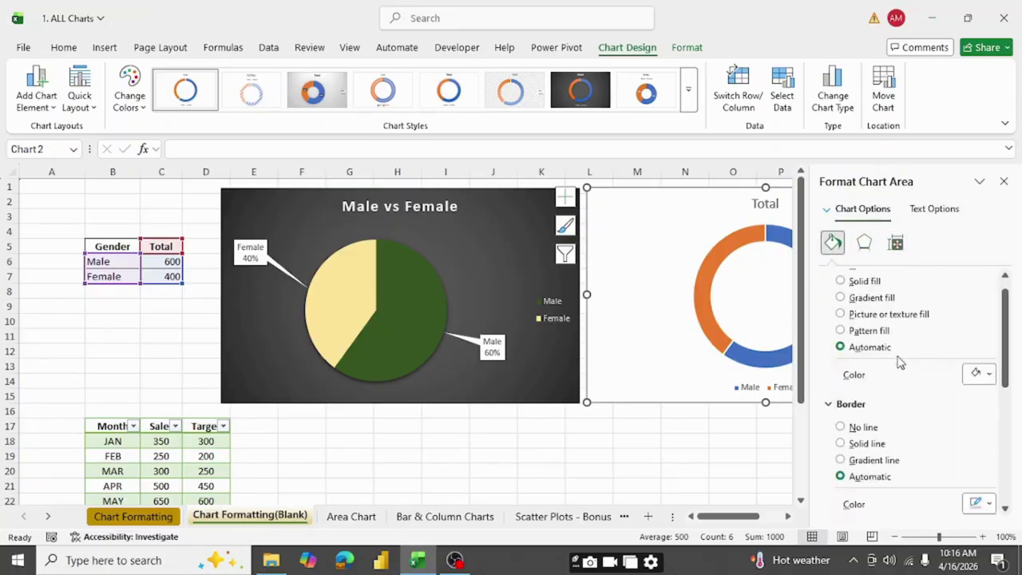
pyautogui.scroll(-4, 901, 367)
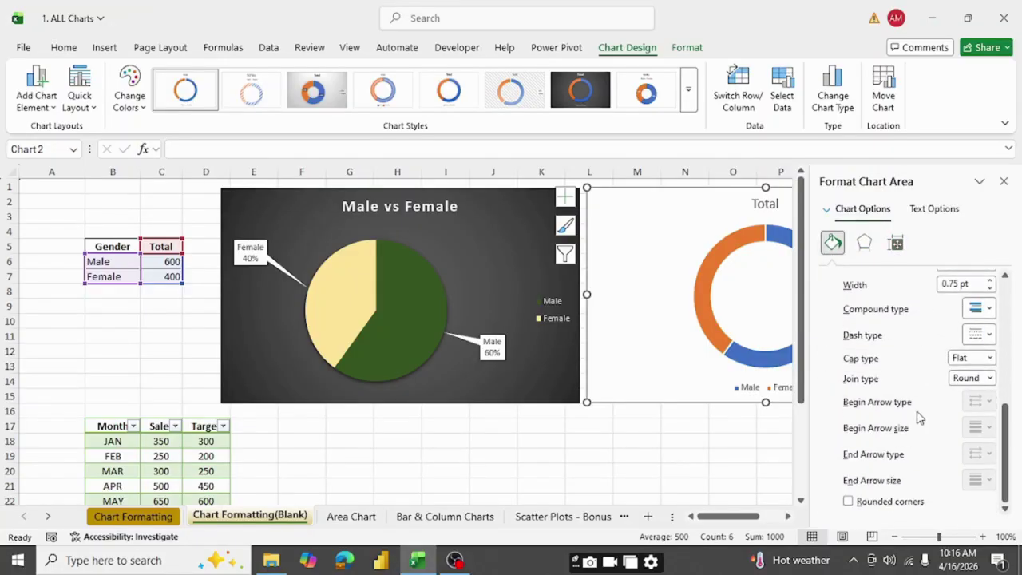
# Open the doughnut data series' options and set the angle of the first slice to 171°.
pyautogui.click(703, 274)
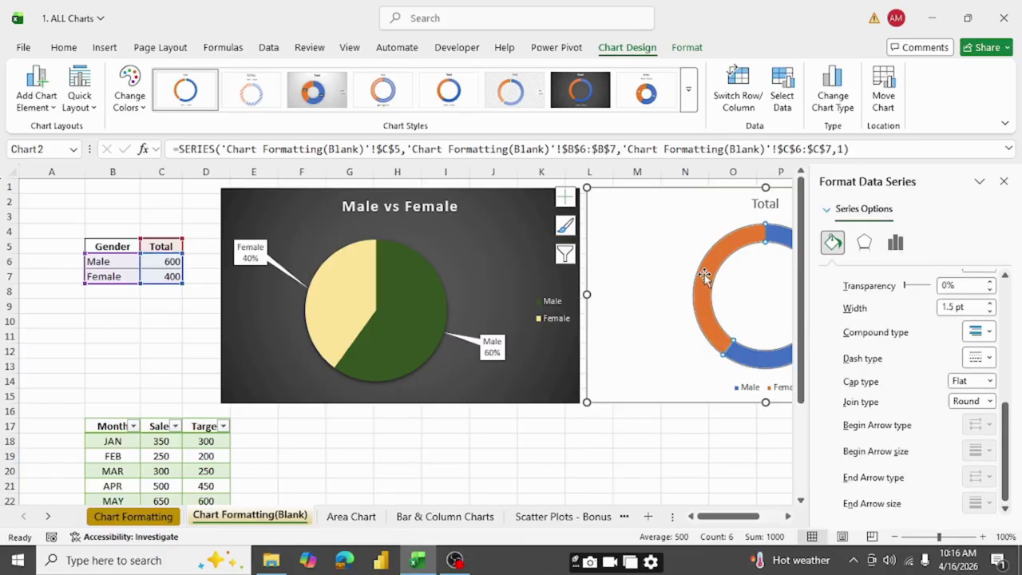
pyautogui.click(896, 244)
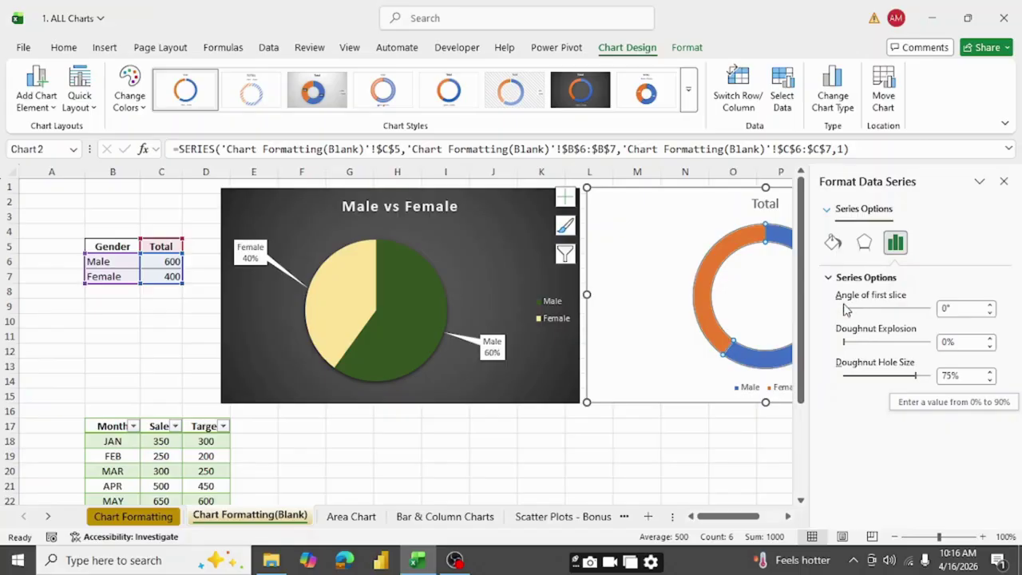
pyautogui.moveTo(845, 313); pyautogui.dragTo(877, 318)
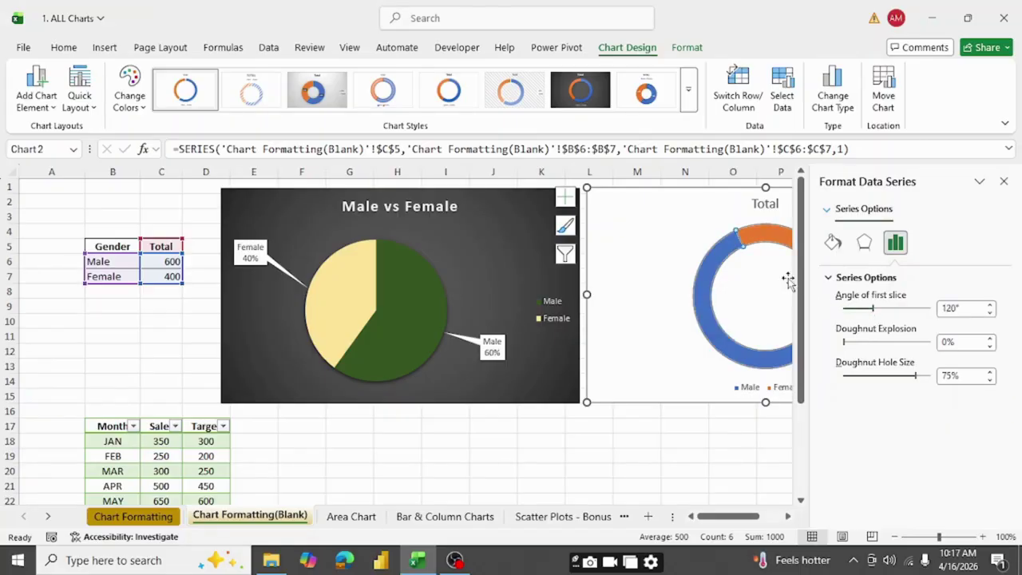
pyautogui.moveTo(775, 237)
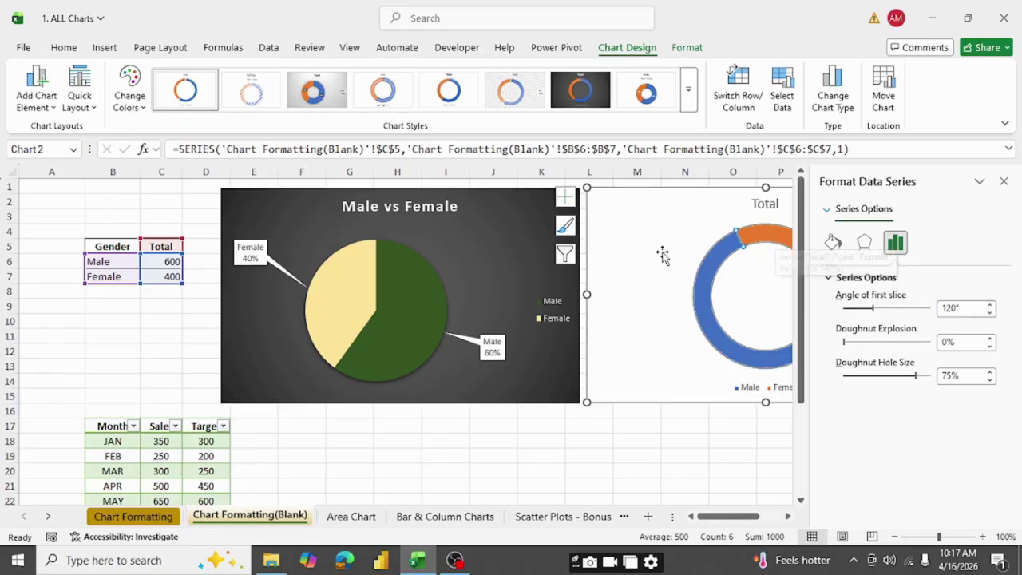
pyautogui.moveTo(698, 279)
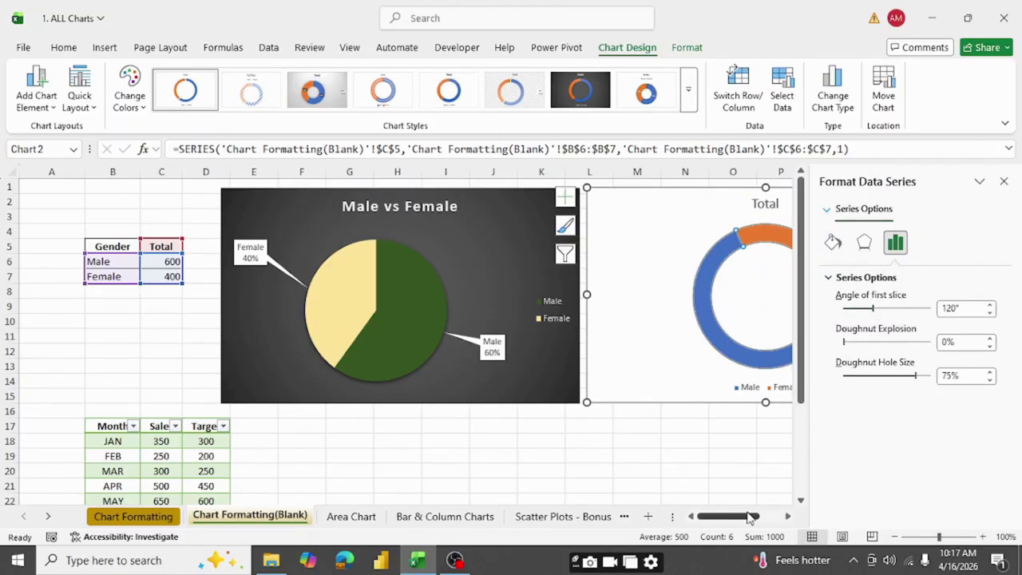
pyautogui.moveTo(749, 517); pyautogui.dragTo(773, 518)
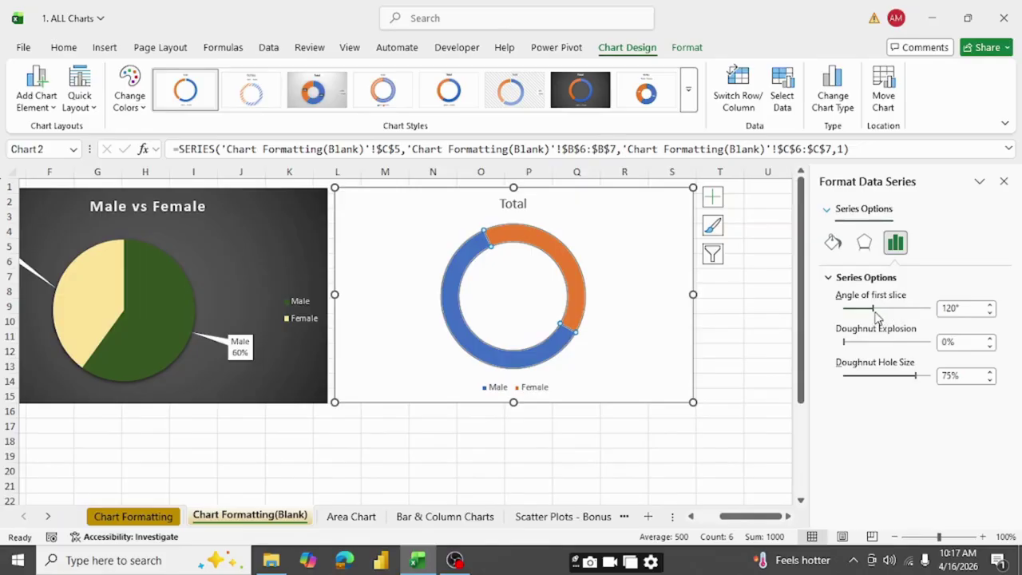
pyautogui.moveTo(877, 312); pyautogui.dragTo(889, 313)
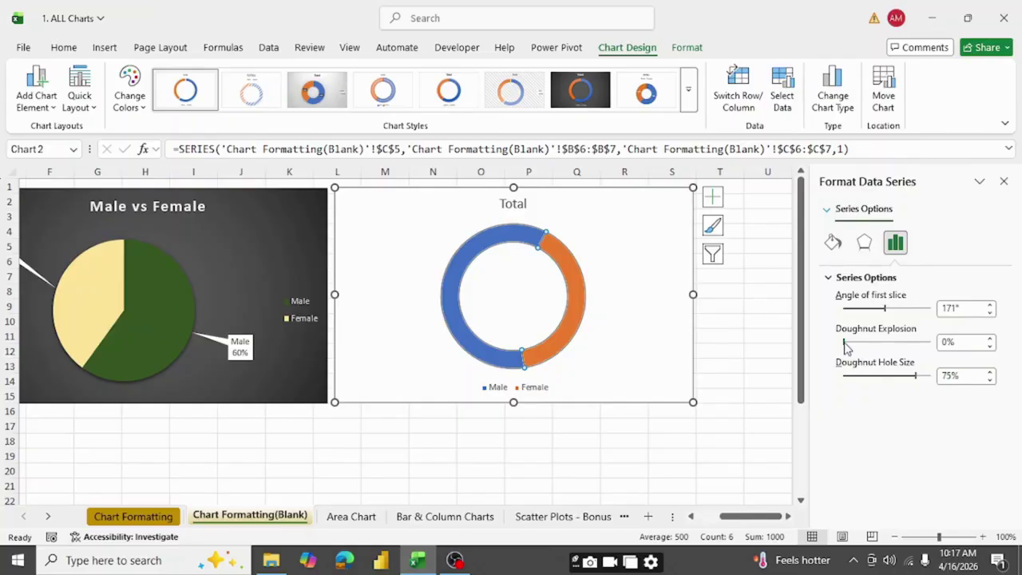
# Try a doughnut explosion of 81%, reset it to 0%, and try hole sizes of 30% and 82%.
pyautogui.moveTo(845, 345); pyautogui.dragTo(864, 349)
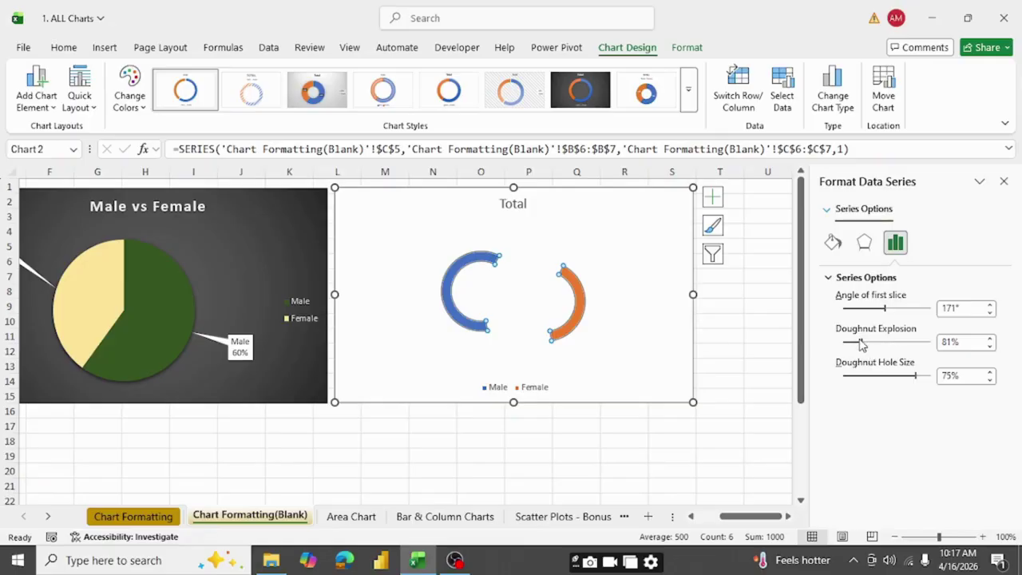
pyautogui.moveTo(862, 344); pyautogui.dragTo(813, 343)
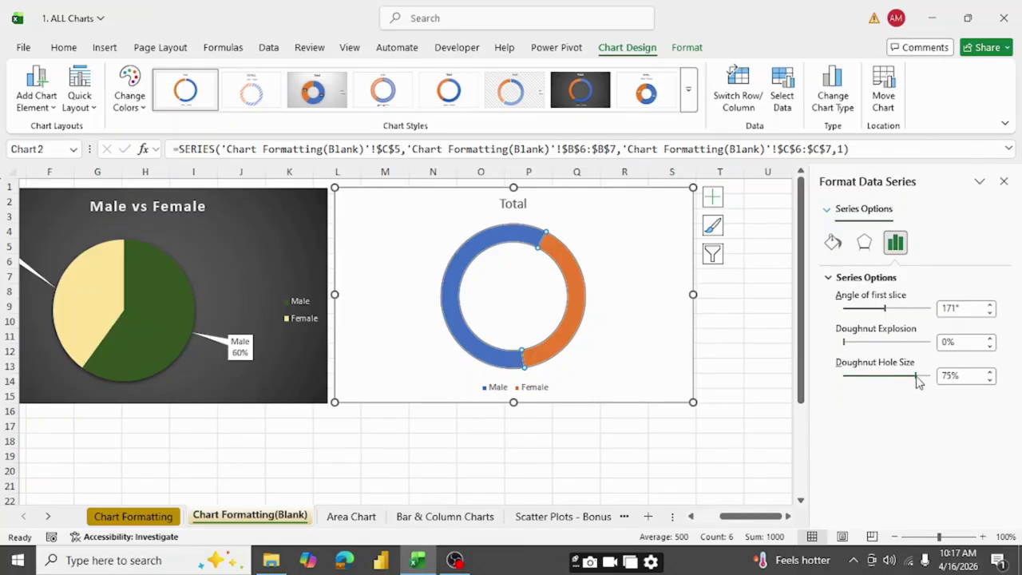
pyautogui.moveTo(915, 381); pyautogui.dragTo(873, 380)
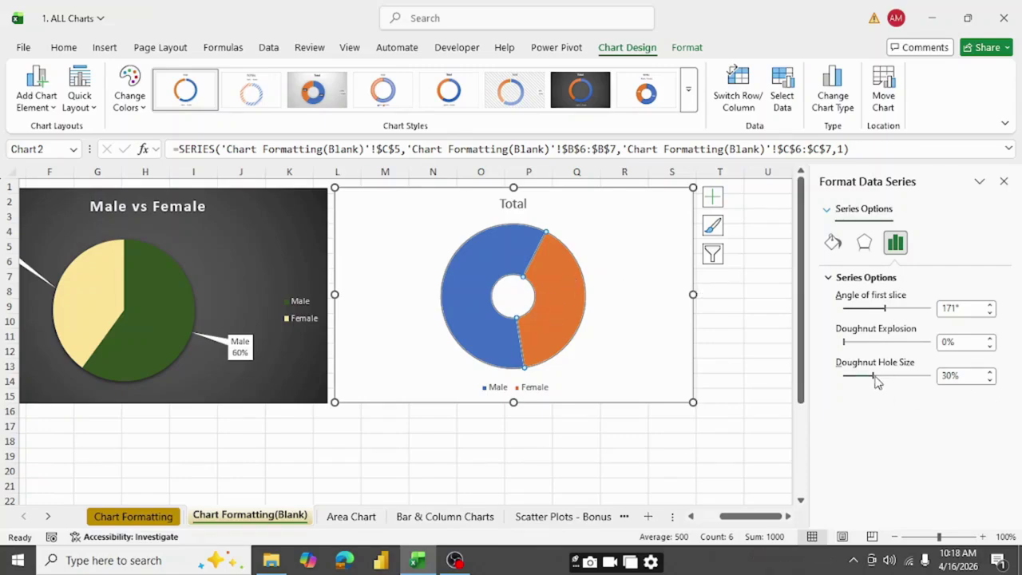
pyautogui.moveTo(876, 381); pyautogui.dragTo(926, 384)
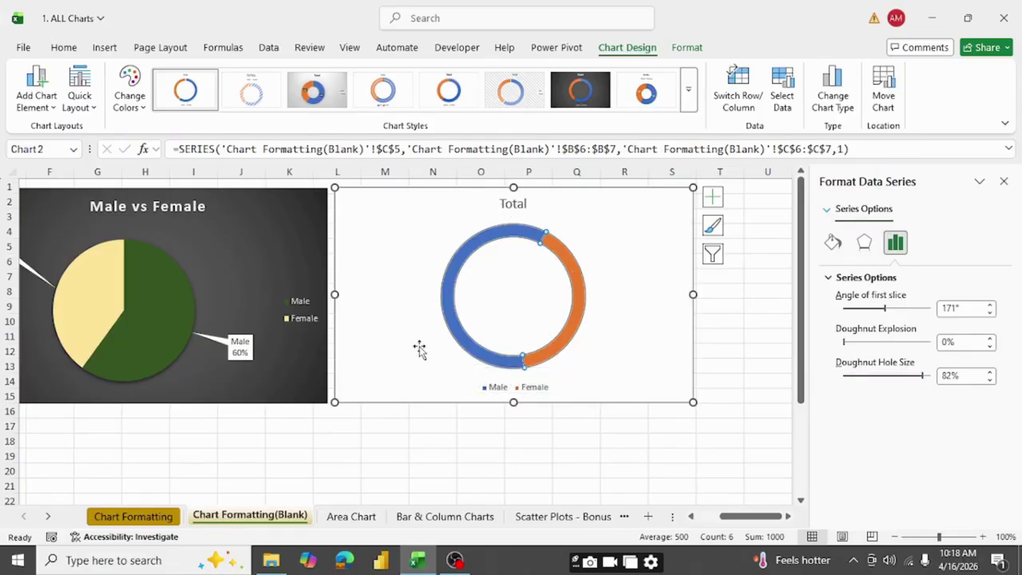
# Set the doughnut hole size to 40%.
pyautogui.click(953, 375)
pyautogui.moveTo(952, 376); pyautogui.dragTo(924, 383)
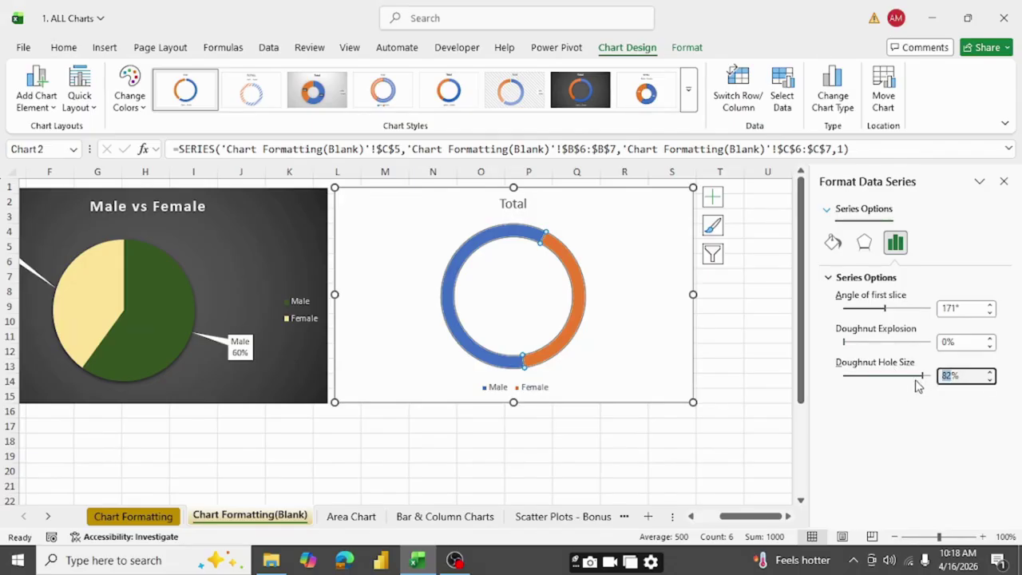
pyautogui.write('40')
pyautogui.press('Return')
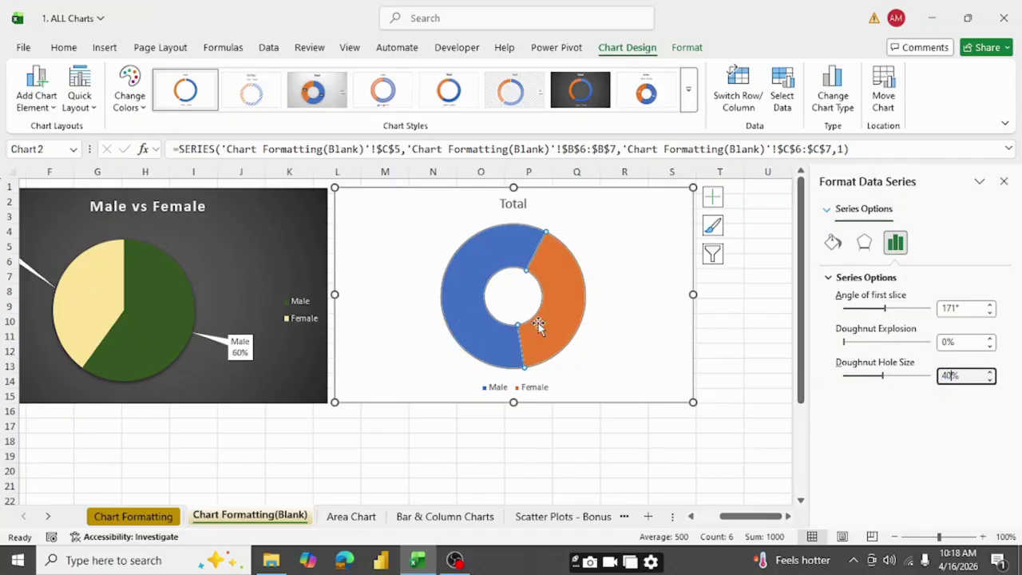
pyautogui.click(664, 286)
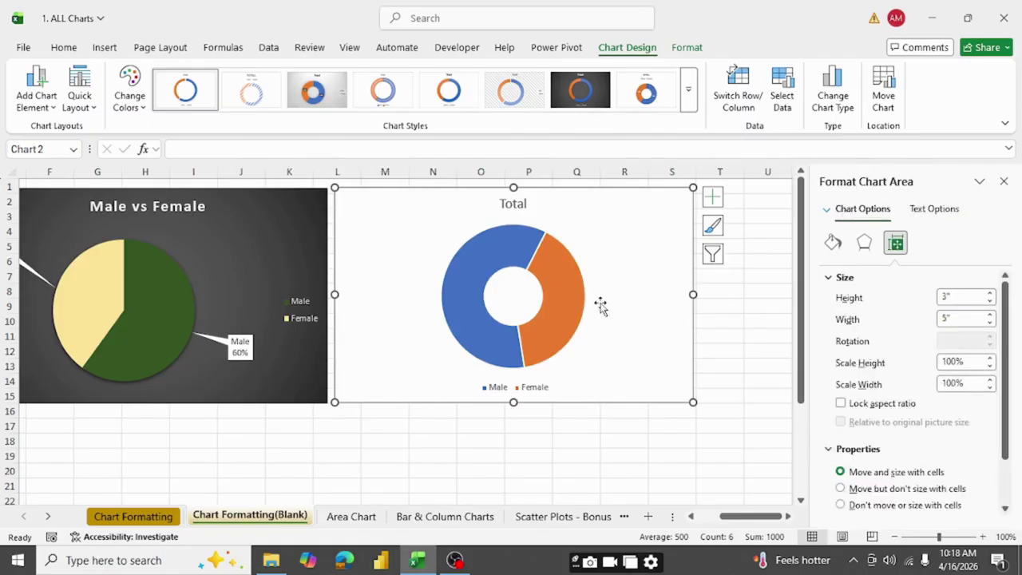
pyautogui.click(567, 282)
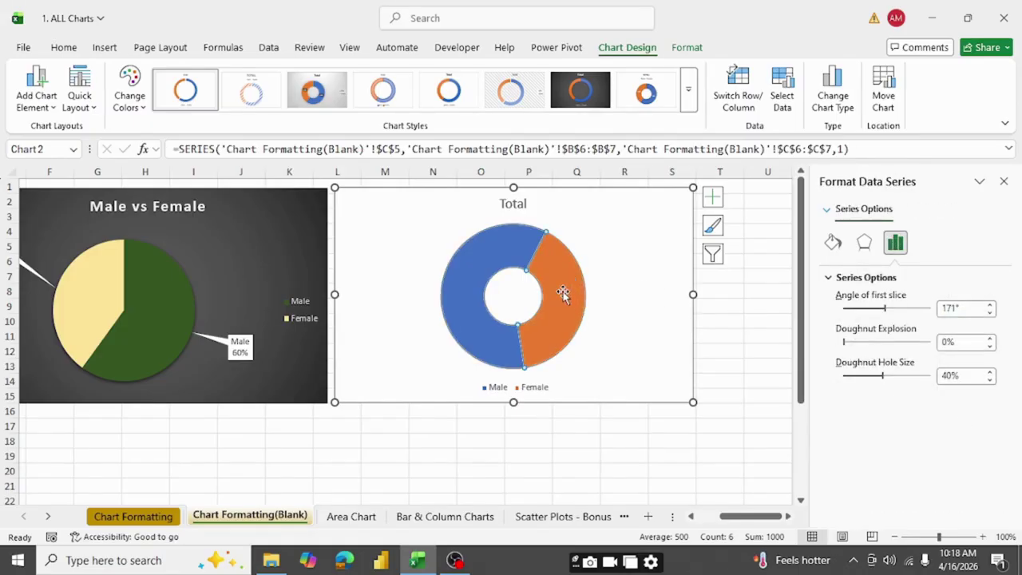
# Change the doughnut chart's title to "Female vs Male".
pyautogui.click(514, 203)
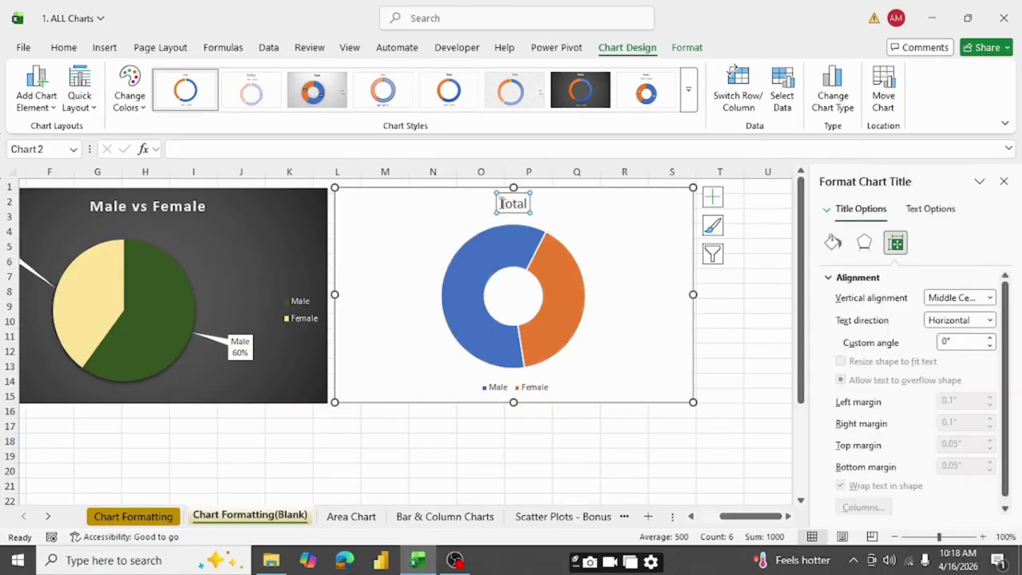
pyautogui.moveTo(501, 204); pyautogui.dragTo(564, 207)
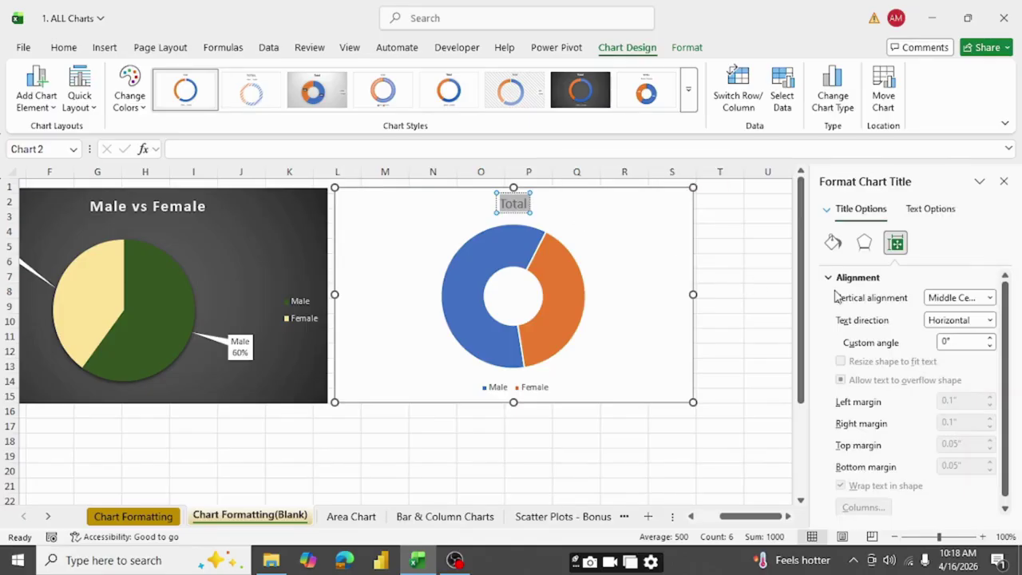
pyautogui.write('Male')
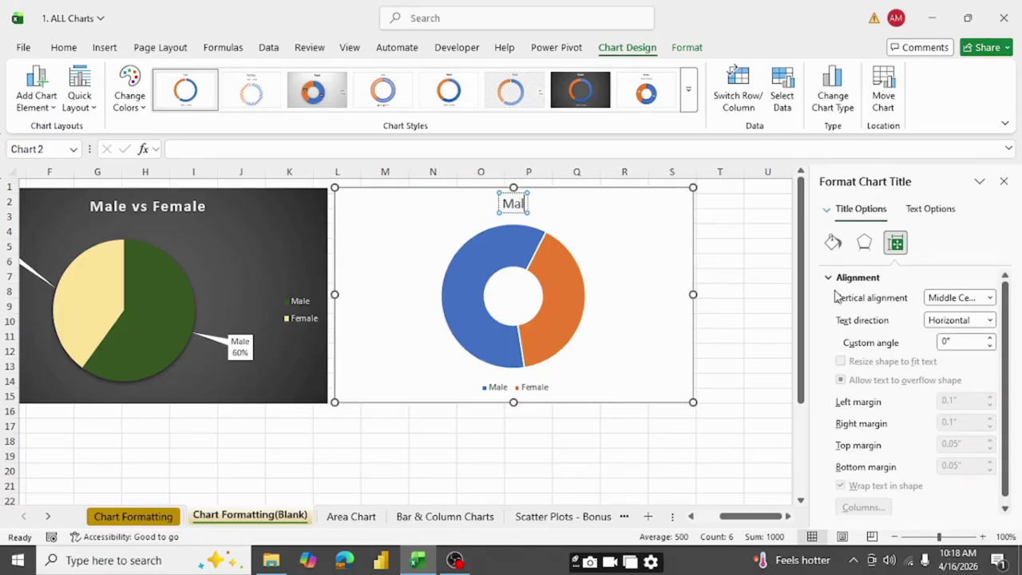
pyautogui.press('BackSpace')
pyautogui.press('BackSpace')
pyautogui.press('BackSpace')
pyautogui.press('BackSpace')
pyautogui.write('Female')
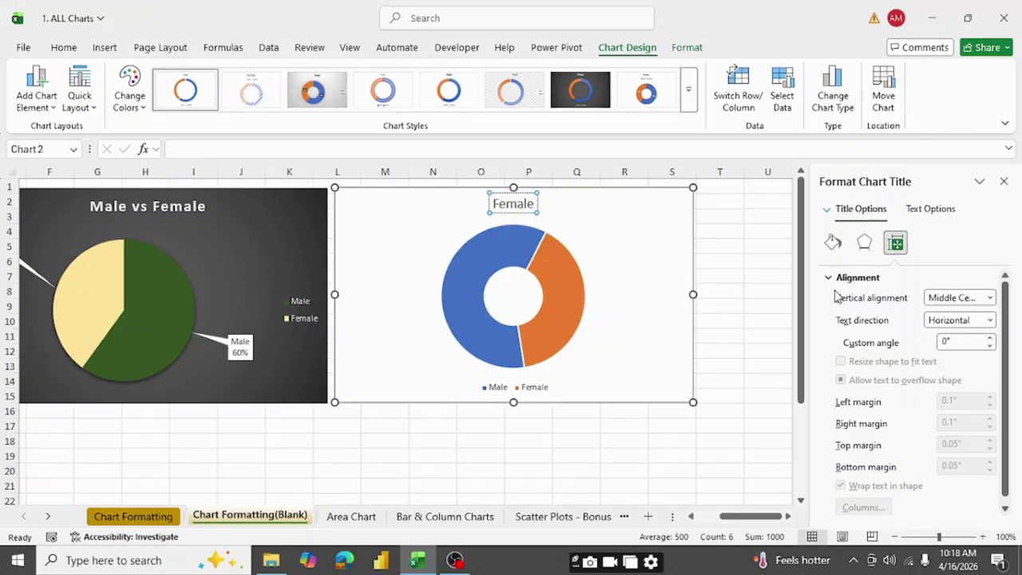
pyautogui.write(' vs Male')
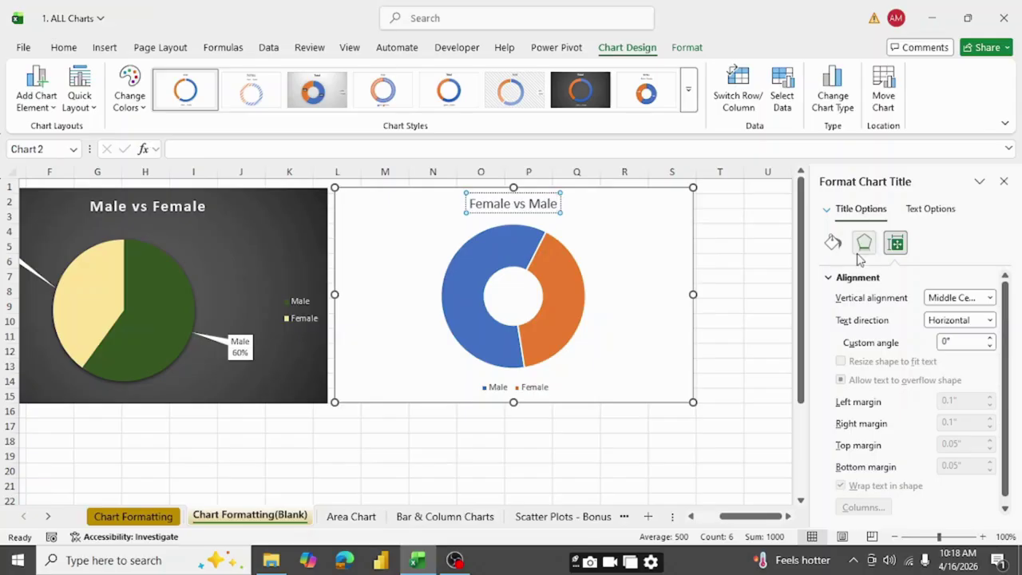
pyautogui.click(640, 243)
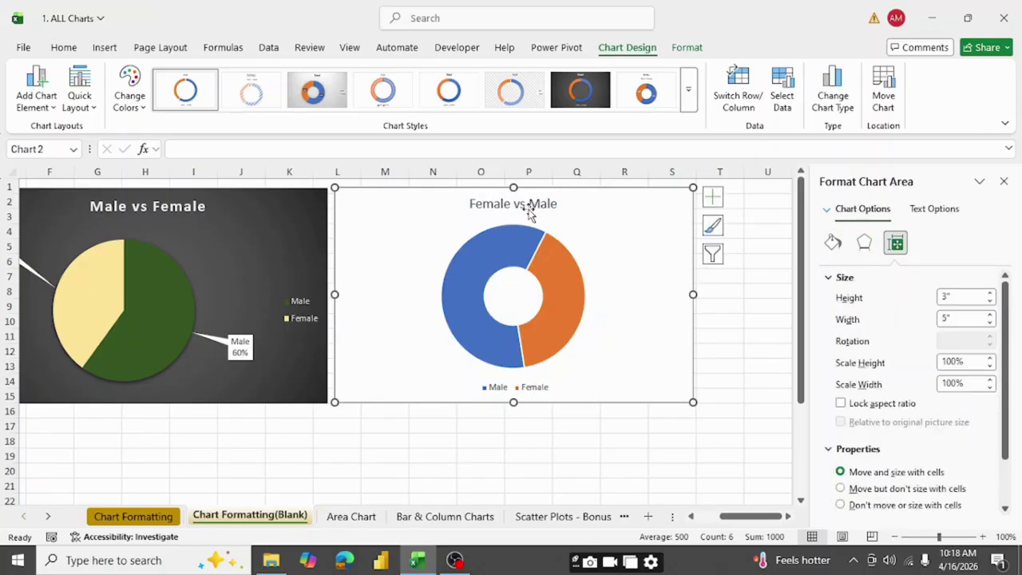
# Fill only the doughnut's Female slice with a light gold theme colour.
pyautogui.rightClick(571, 295)
pyautogui.click(553, 293)
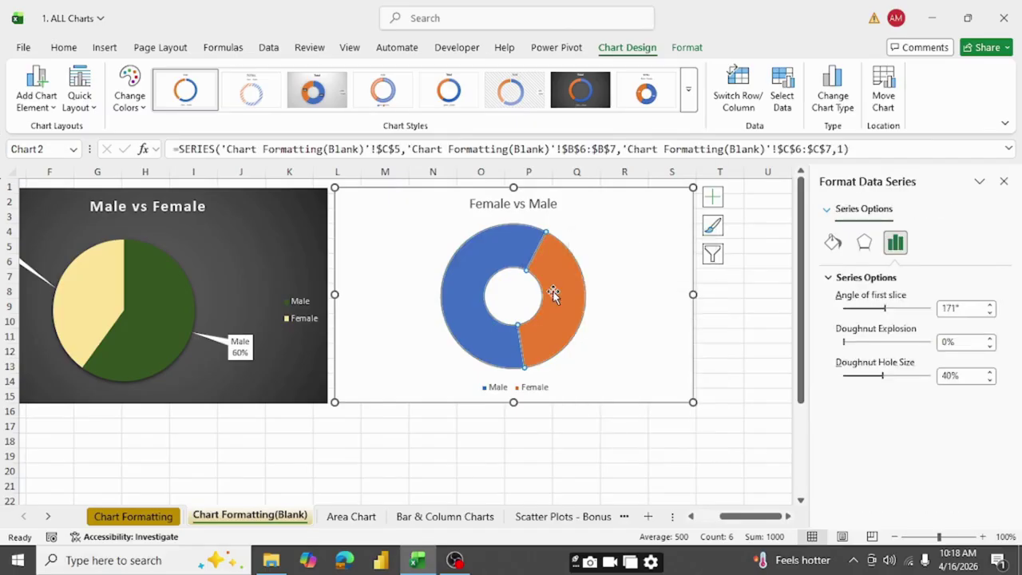
pyautogui.click(553, 294)
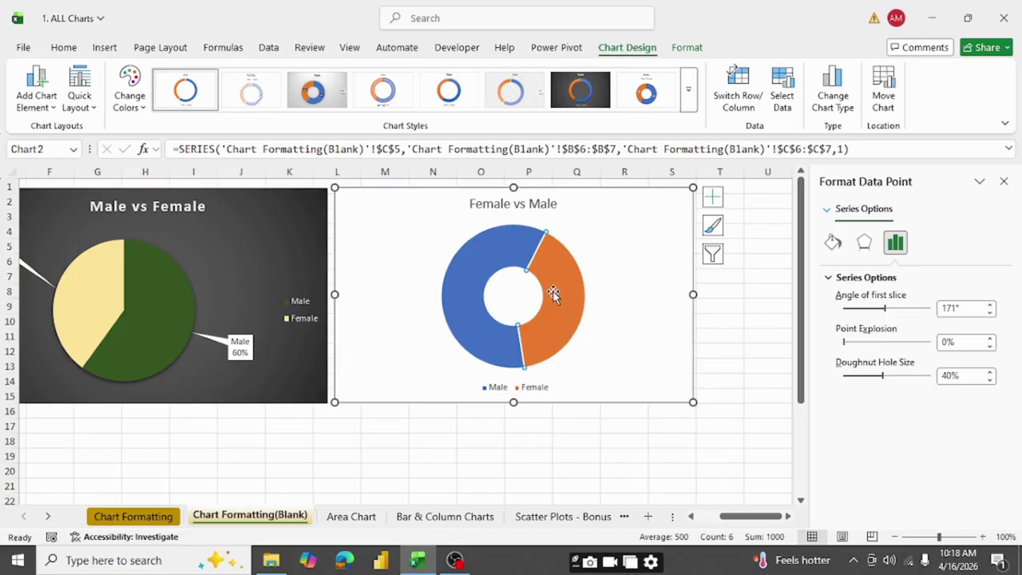
pyautogui.rightClick(554, 294)
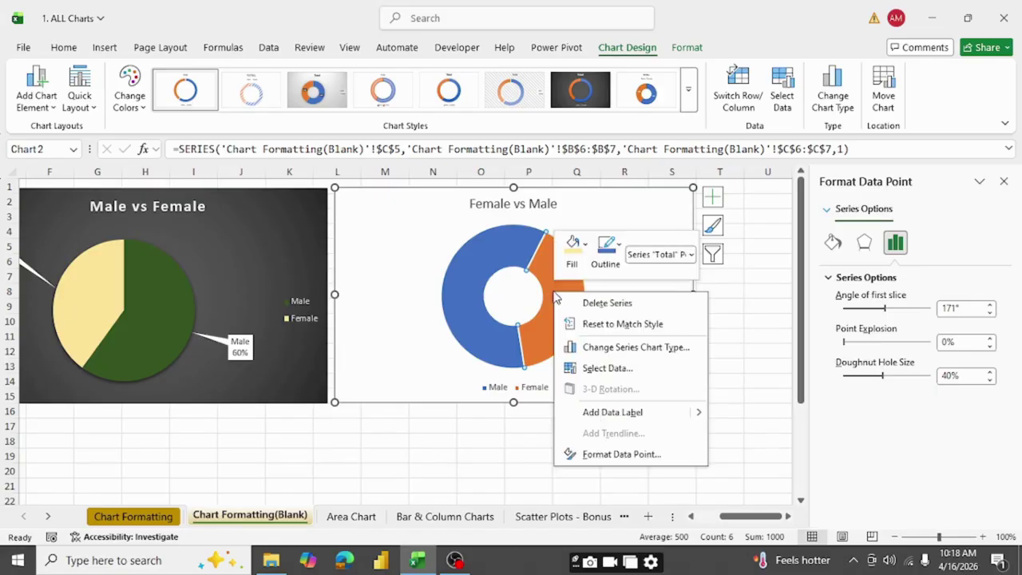
pyautogui.click(586, 252)
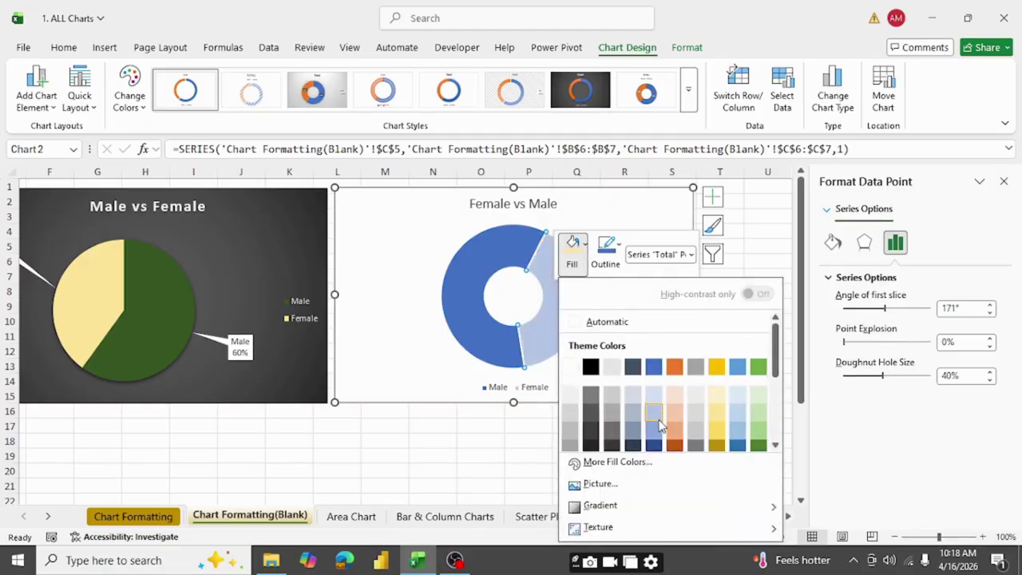
pyautogui.click(718, 428)
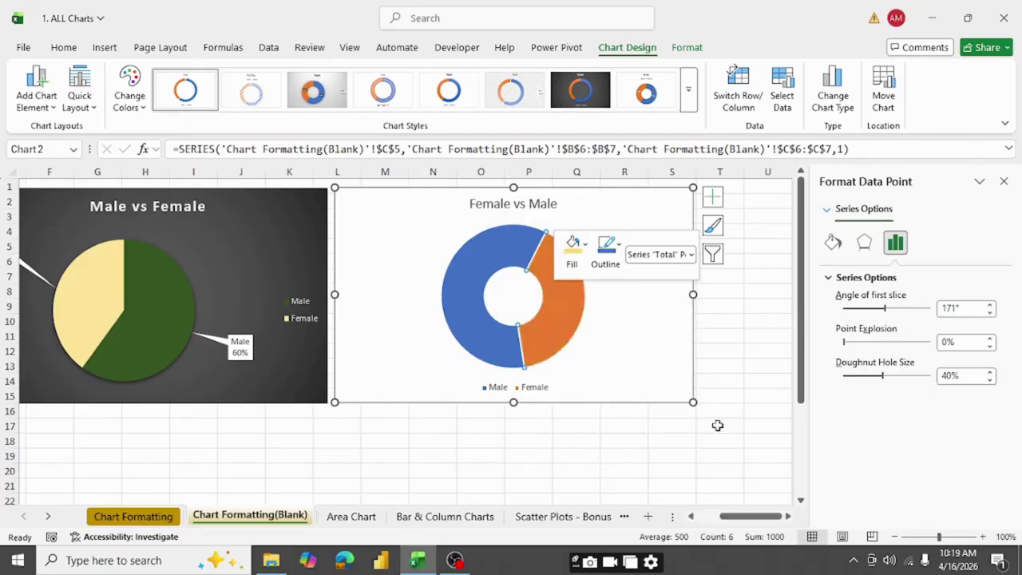
# Fill only the doughnut's Male slice with standard red.
pyautogui.rightClick(466, 283)
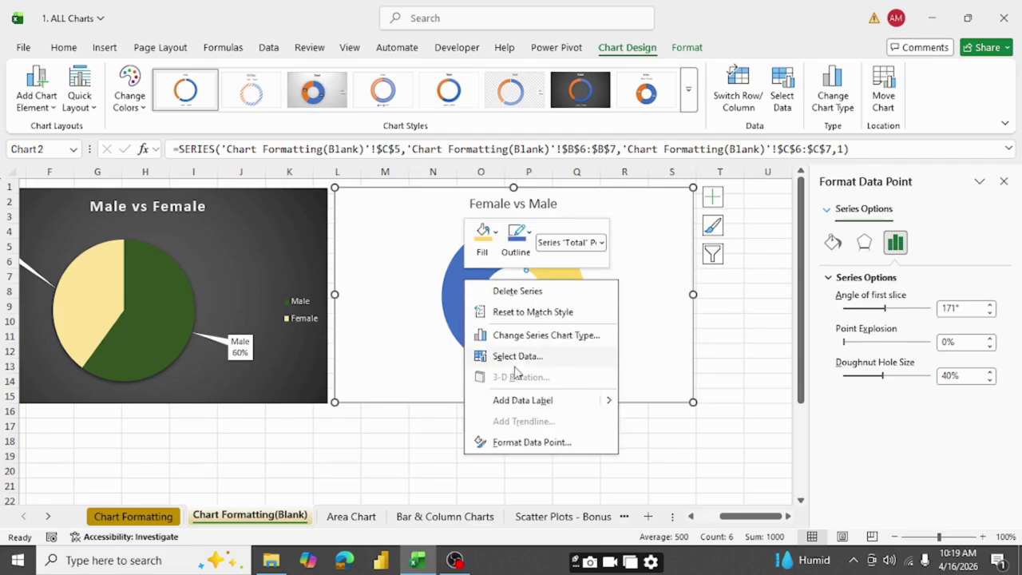
pyautogui.press('Escape')
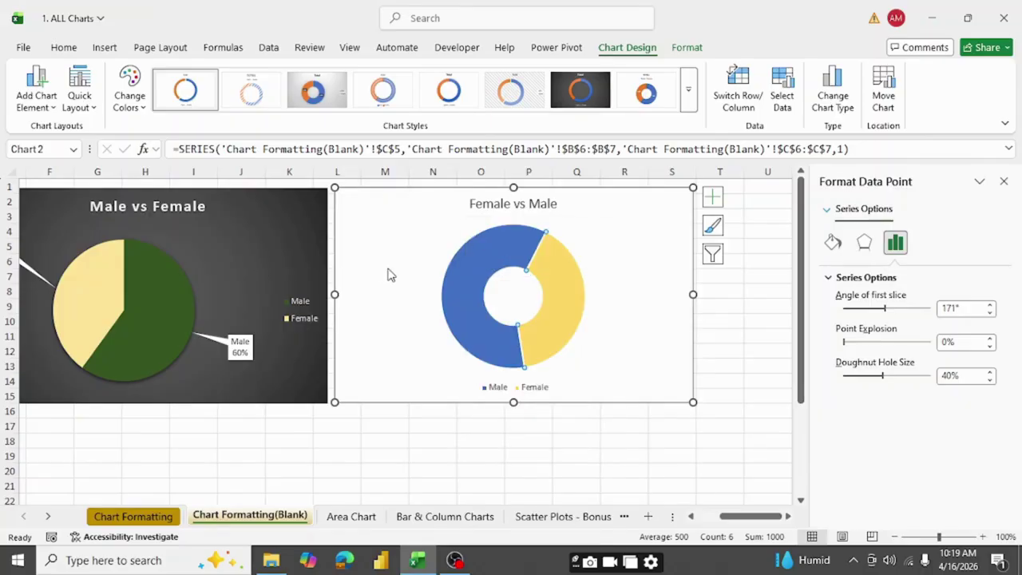
pyautogui.rightClick(468, 301)
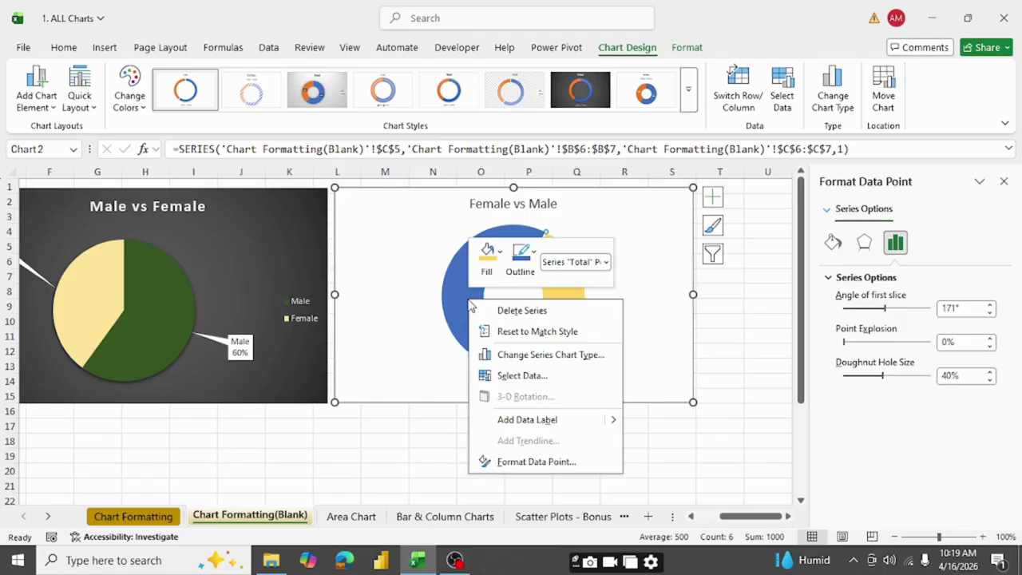
pyautogui.click(487, 259)
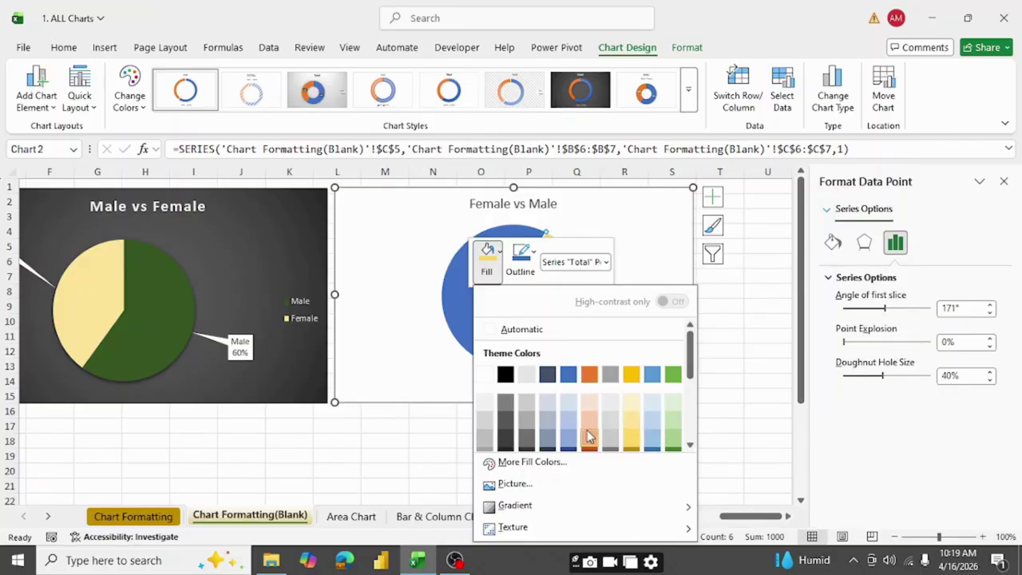
pyautogui.scroll(-3, 619, 423)
pyautogui.scroll(2, 595, 426)
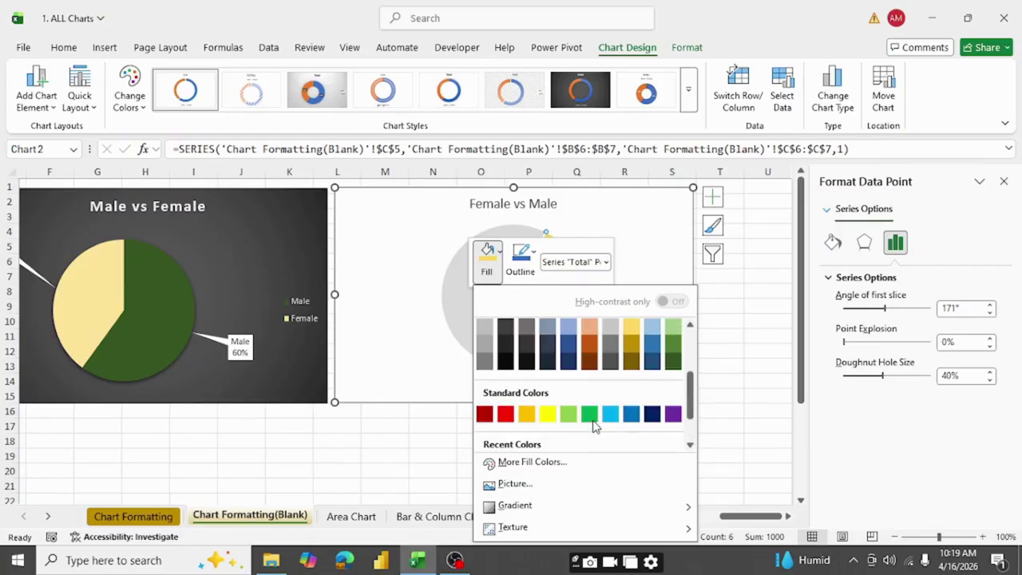
pyautogui.click(505, 414)
pyautogui.click(391, 274)
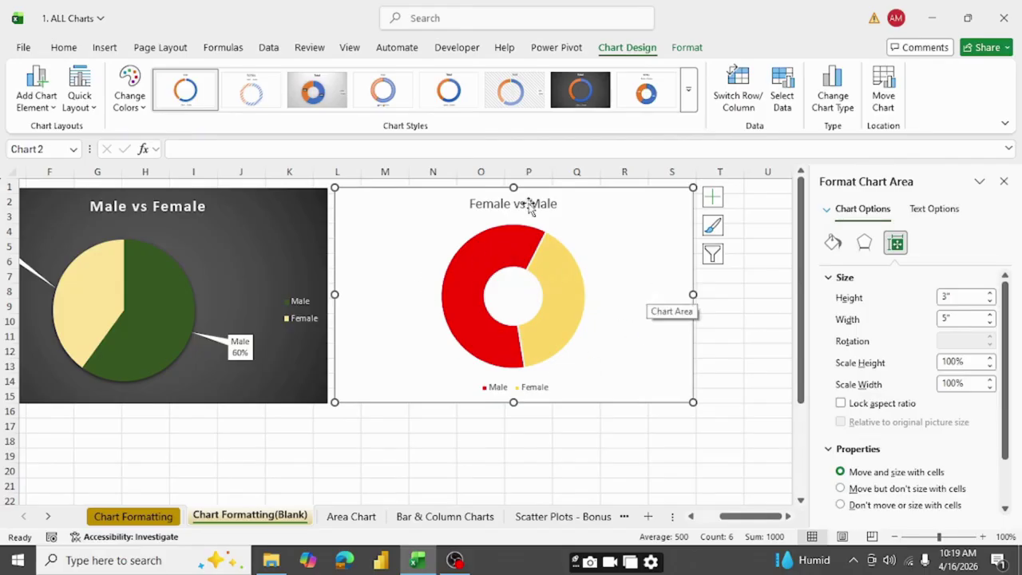
# Add data labels to the doughnut chart as data callouts.
pyautogui.click(712, 196)
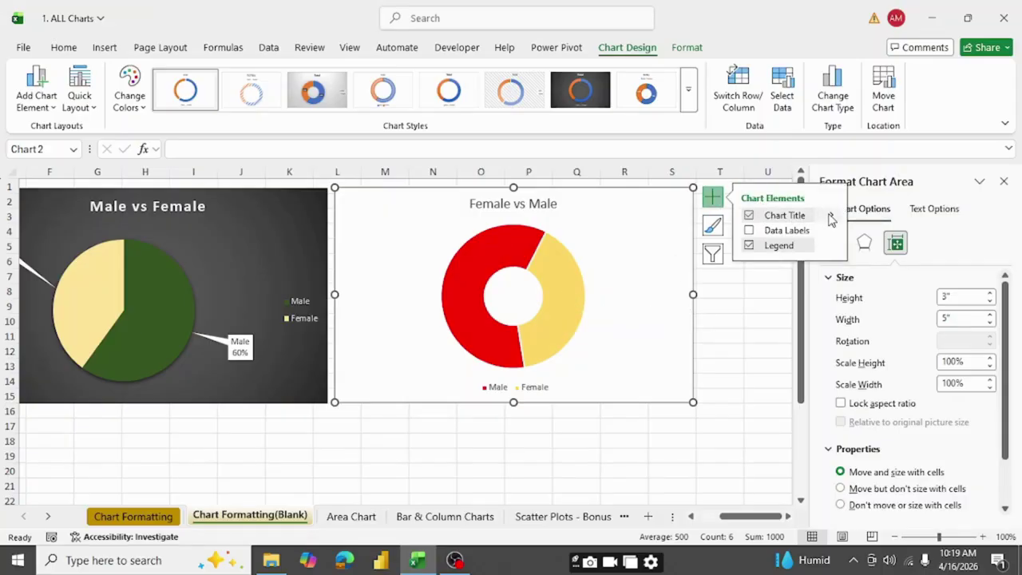
pyautogui.click(749, 231)
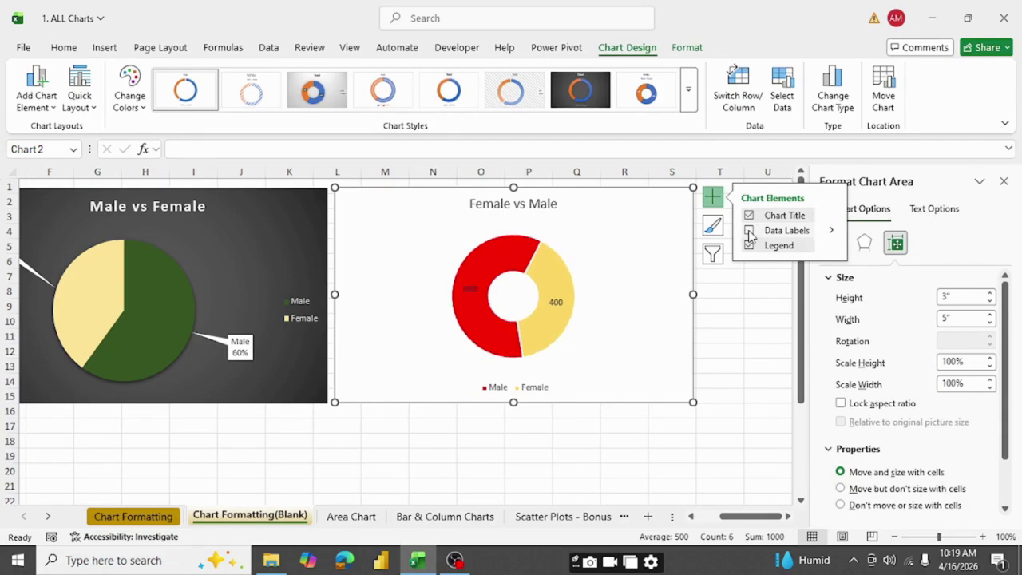
pyautogui.click(832, 229)
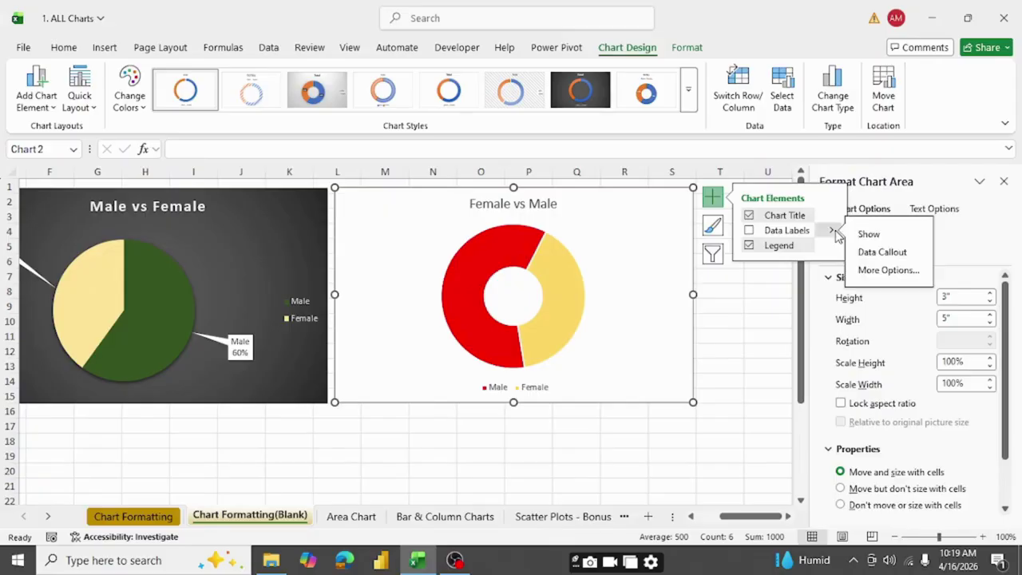
pyautogui.click(883, 253)
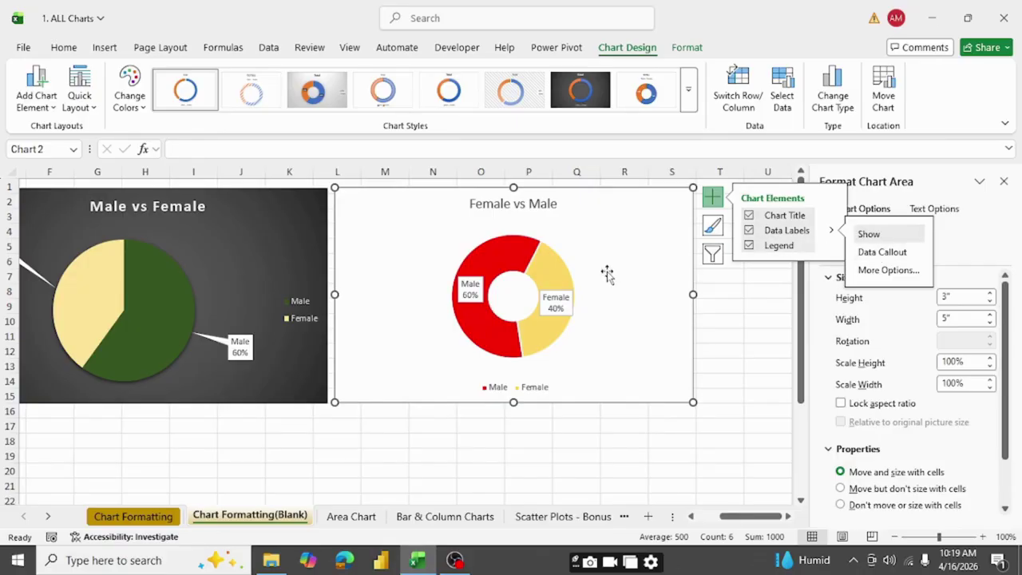
# Move the doughnut's Female callout outside the ring beside its slice, and the Male callout outside on the opposite side.
pyautogui.click(572, 311)
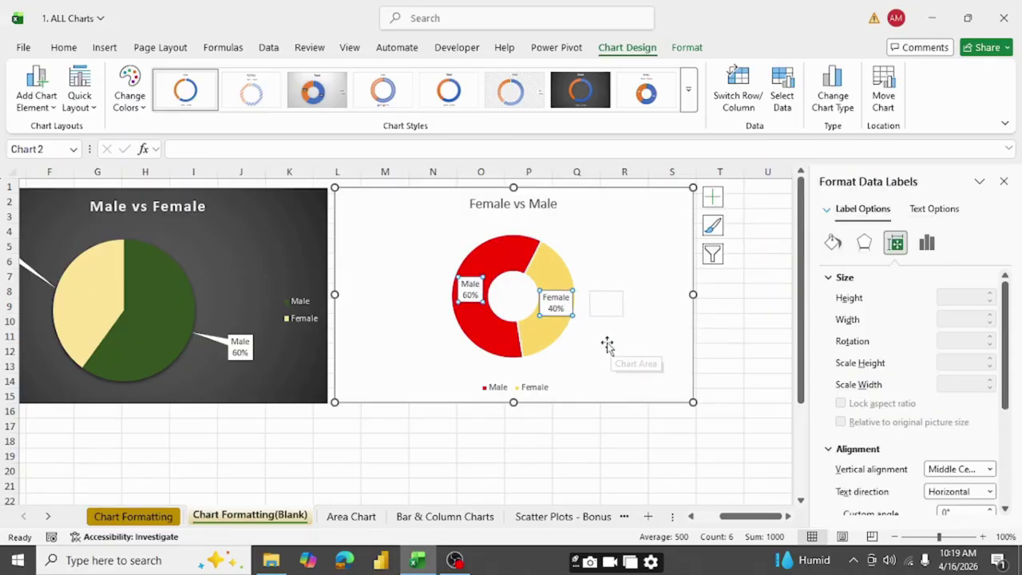
pyautogui.click(563, 308)
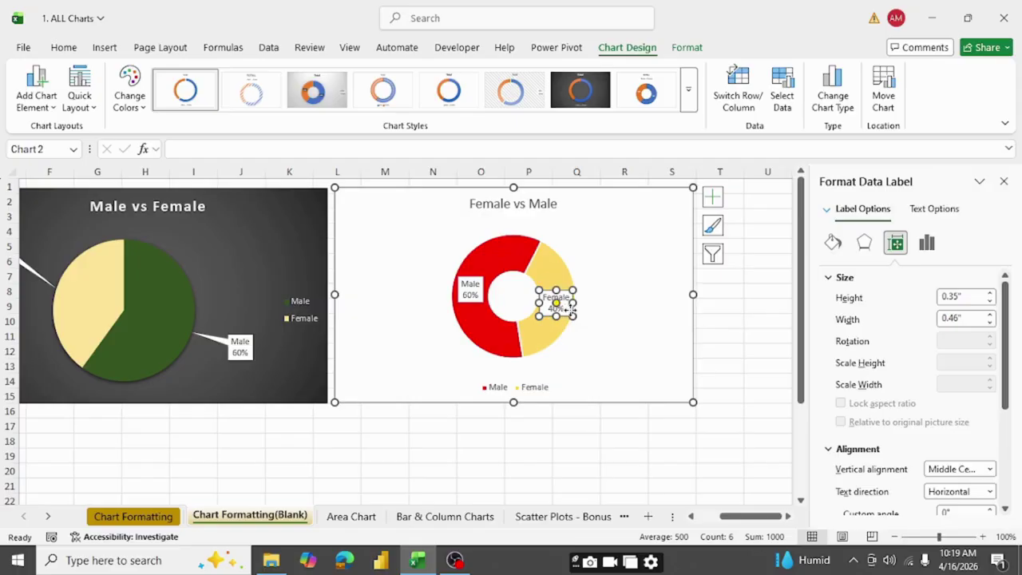
pyautogui.moveTo(572, 305); pyautogui.dragTo(625, 308)
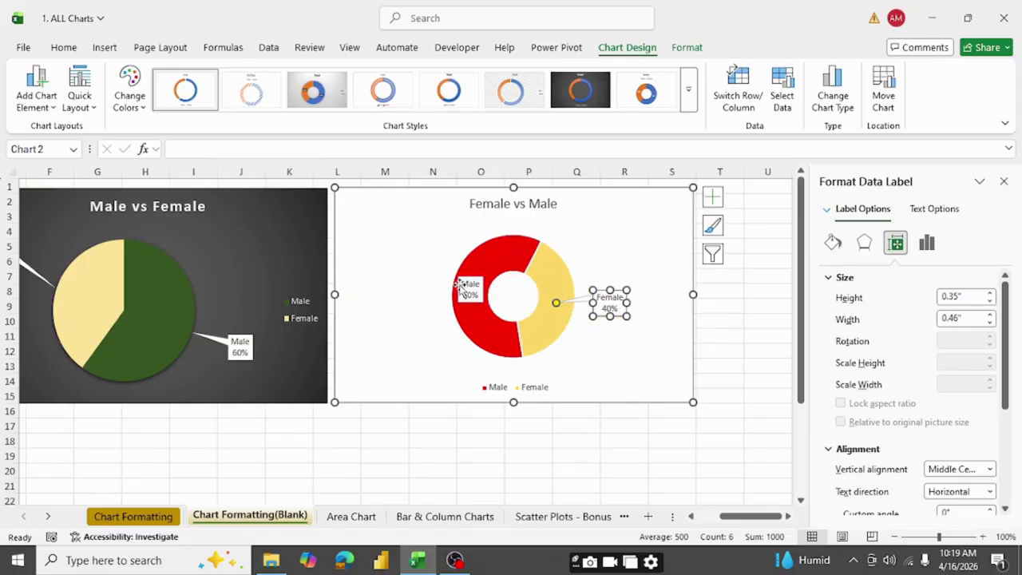
pyautogui.click(467, 290)
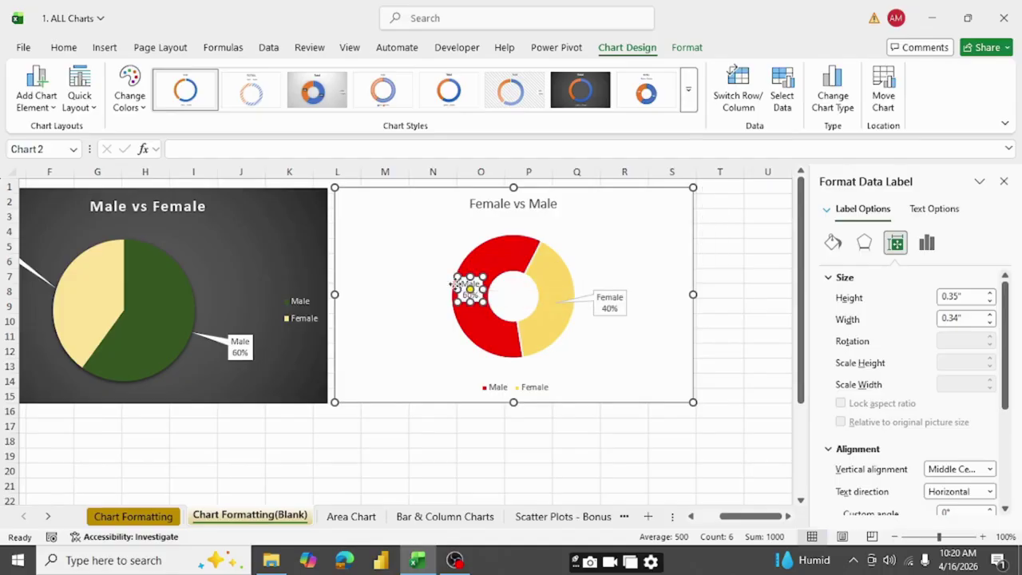
pyautogui.moveTo(459, 281); pyautogui.dragTo(415, 278)
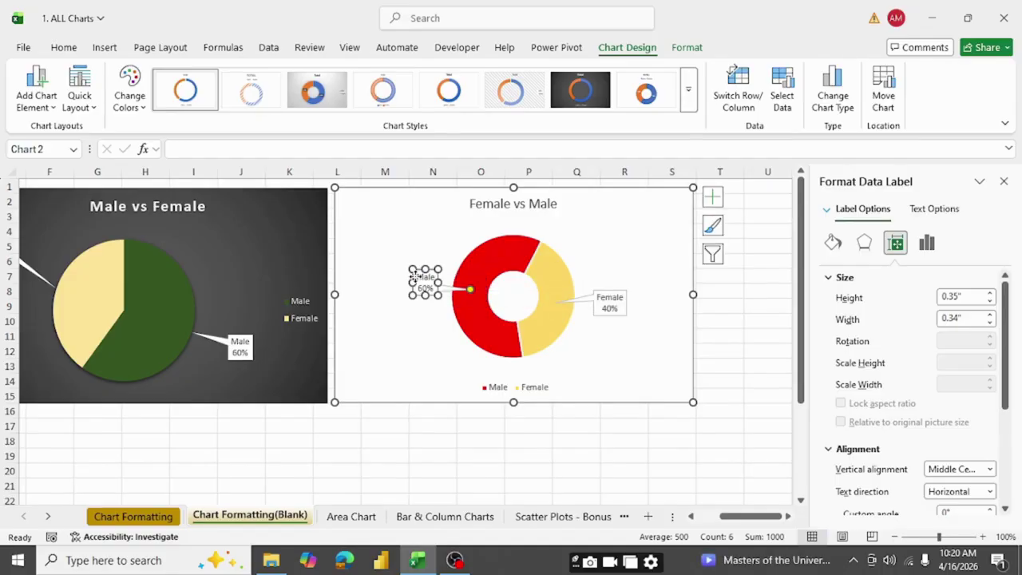
# Give the doughnut's chart area a solid fill in a light green theme colour.
pyautogui.click(636, 231)
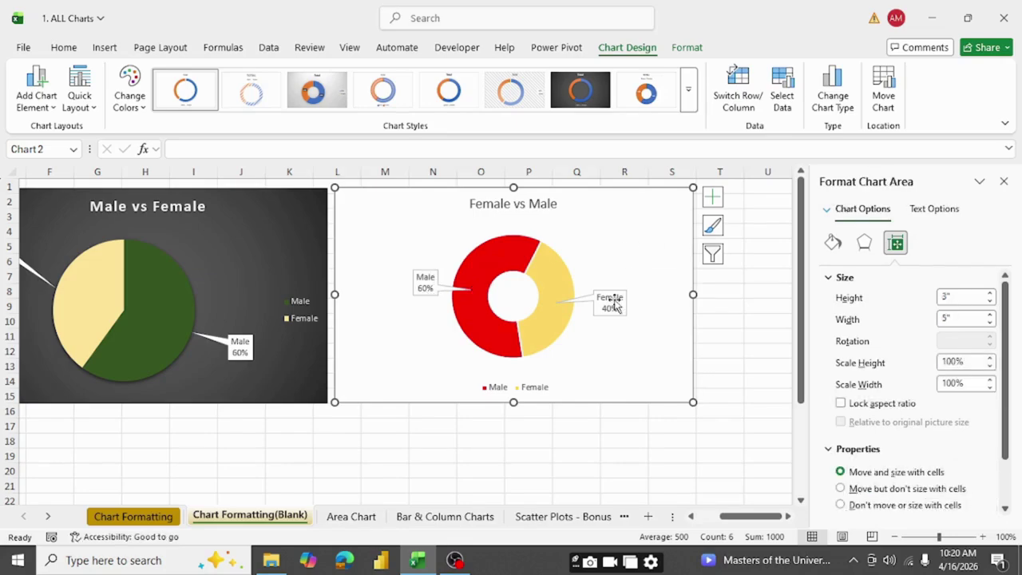
pyautogui.rightClick(640, 366)
pyautogui.press('Escape')
pyautogui.click(833, 244)
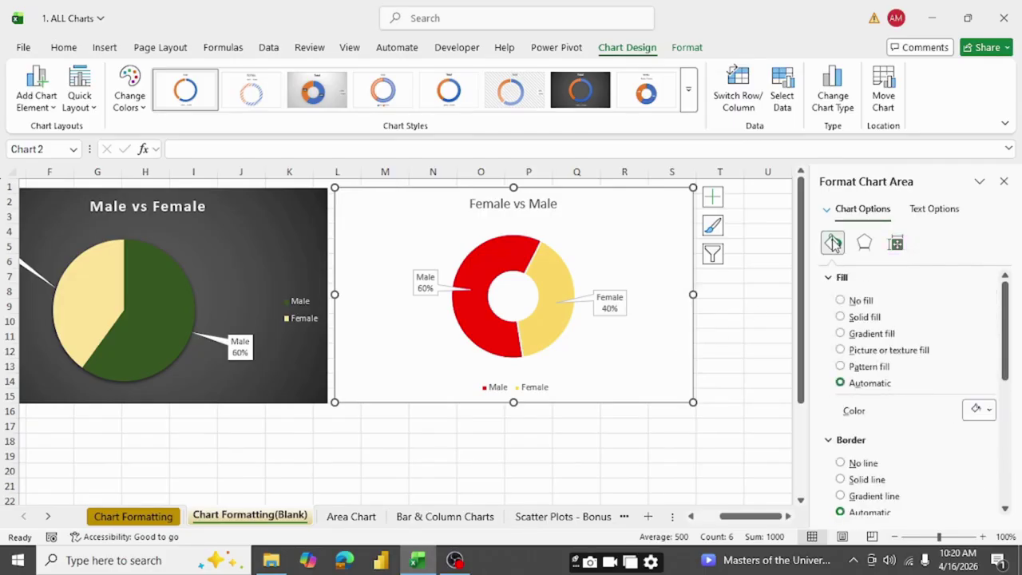
pyautogui.click(841, 318)
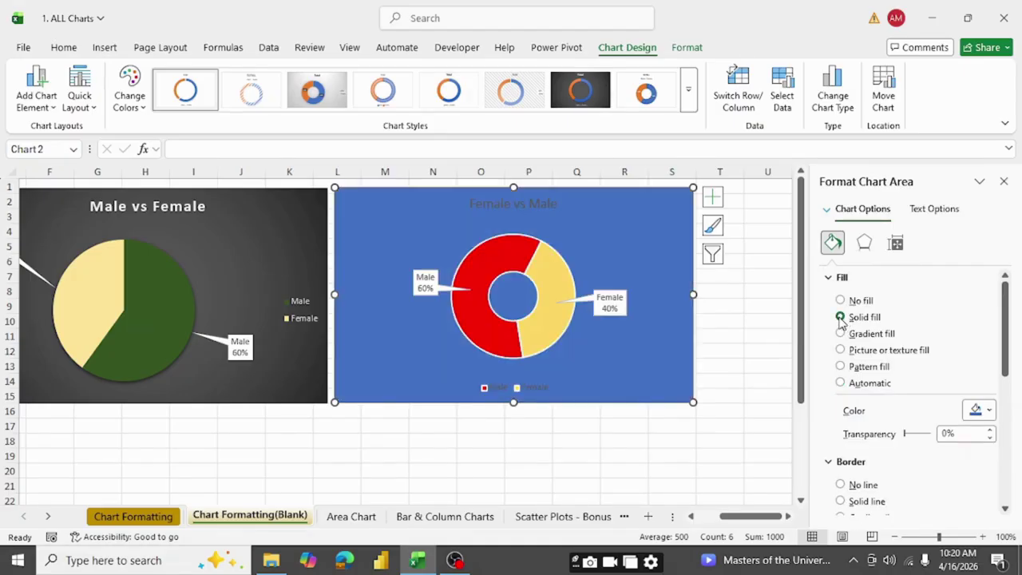
pyautogui.click(989, 411)
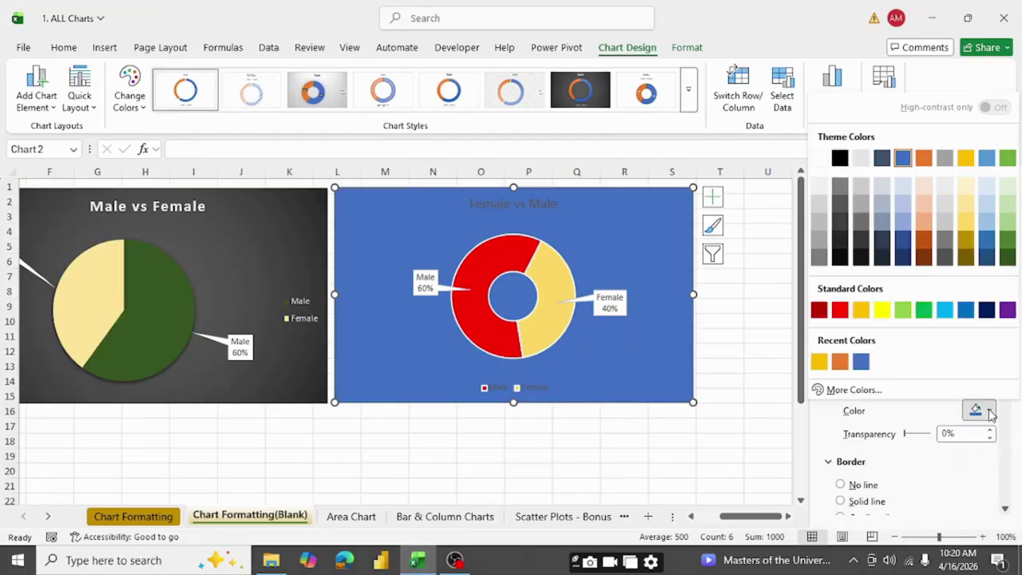
pyautogui.click(1008, 204)
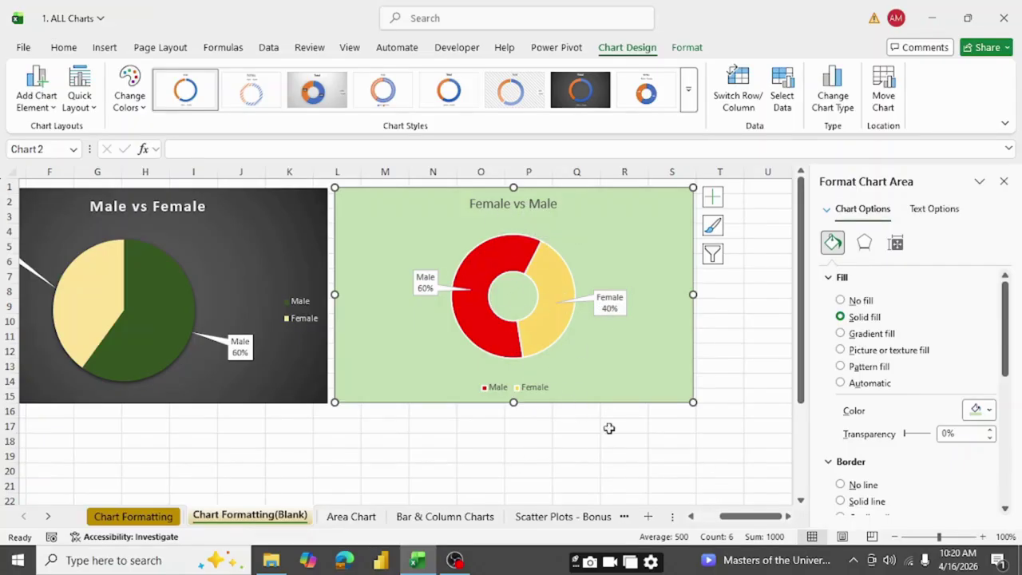
# Try a transparency of 77% on the doughnut's chart area fill and reset it to 0%.
pyautogui.moveTo(745, 520)
pyautogui.mouseDown()
pyautogui.moveTo(723, 521)
pyautogui.moveTo(745, 521)
pyautogui.mouseUp()
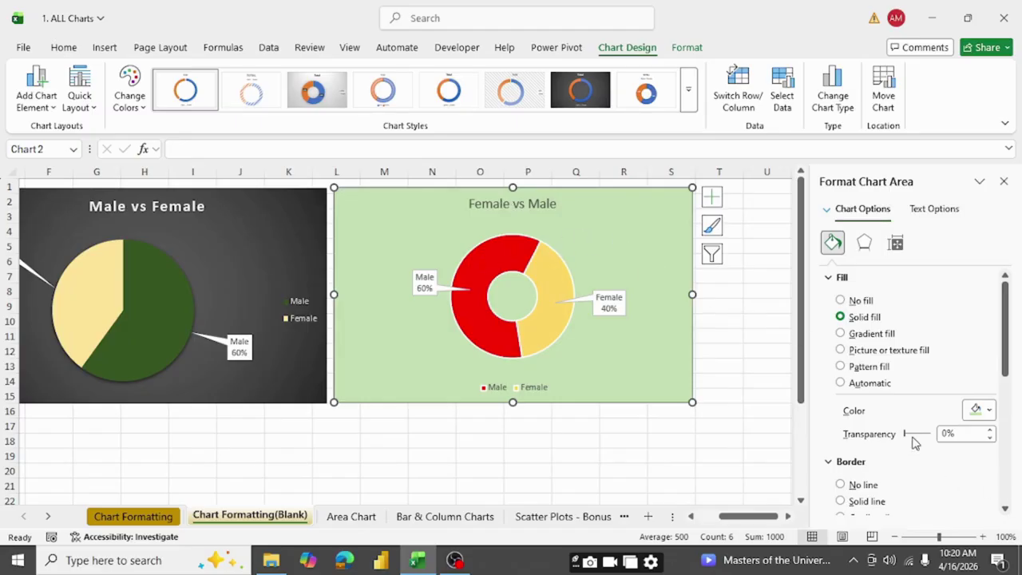
pyautogui.moveTo(907, 438); pyautogui.dragTo(928, 441)
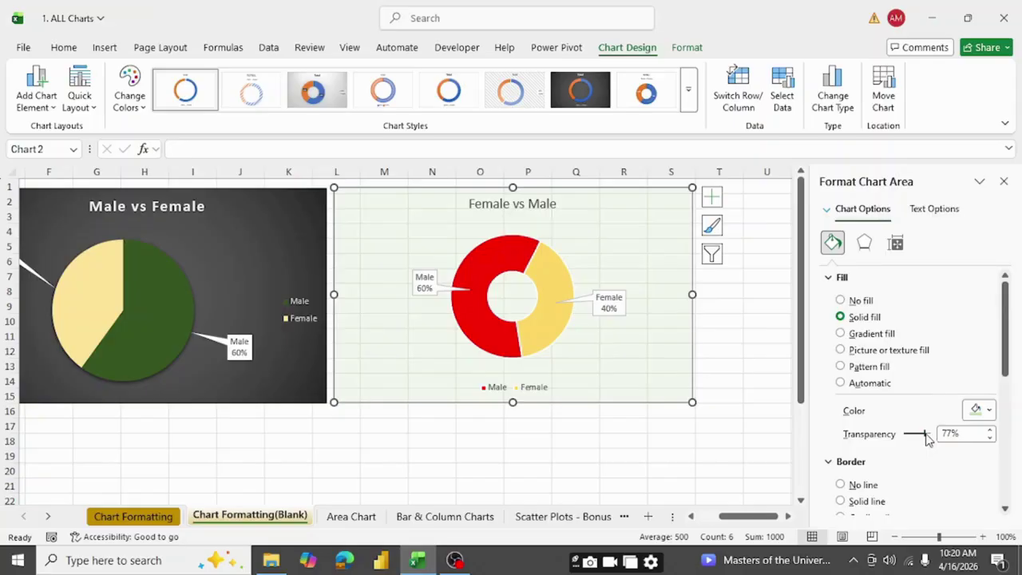
pyautogui.moveTo(926, 439); pyautogui.dragTo(855, 445)
pyautogui.click(505, 457)
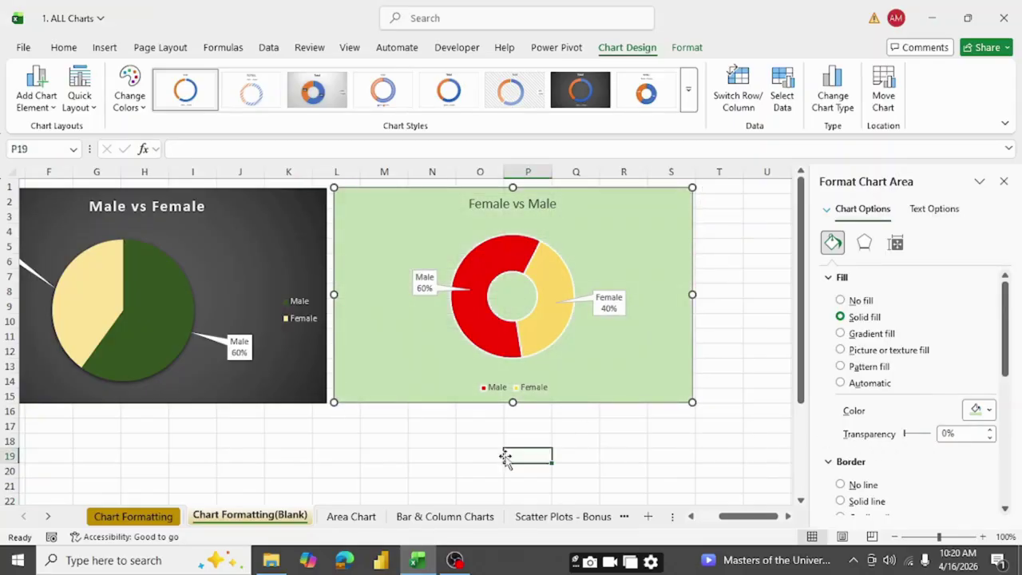
# Insert a basic 2-D line chart from the Month and Sales columns of the monthly table, B17:C29.
pyautogui.moveTo(749, 525); pyautogui.dragTo(691, 523)
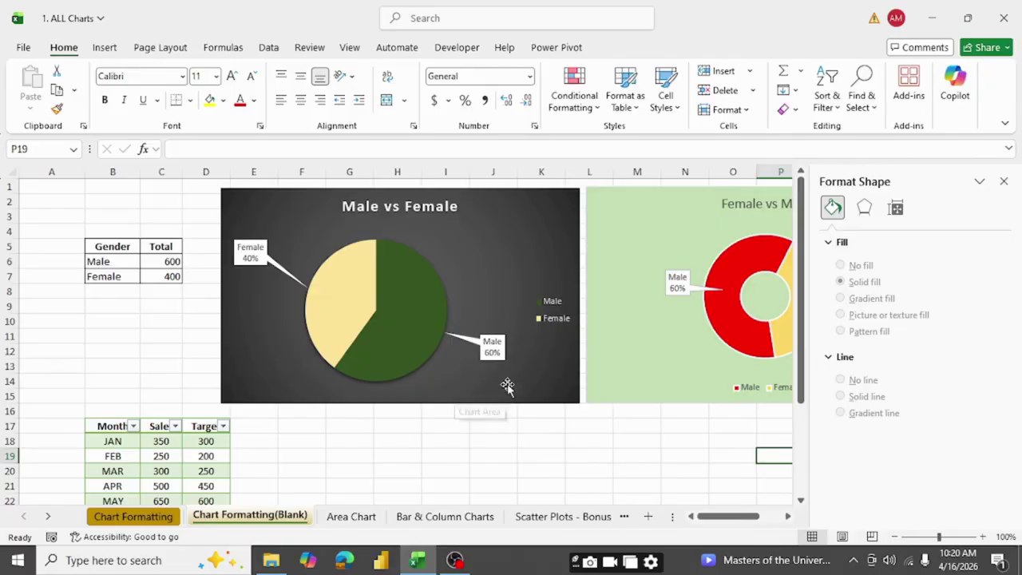
pyautogui.scroll(-3, 551, 451)
pyautogui.scroll(2, 536, 449)
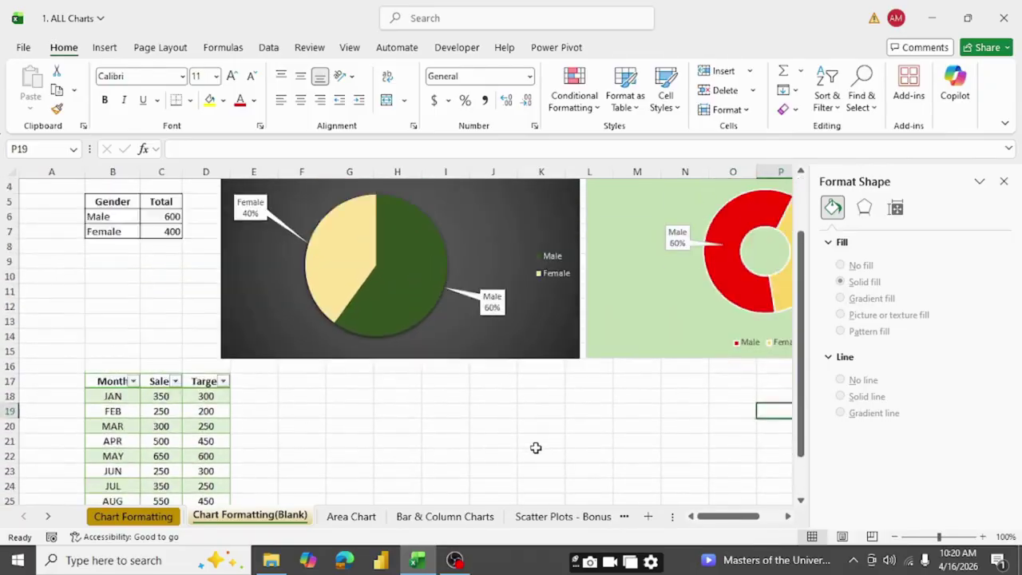
pyautogui.scroll(1, 536, 448)
pyautogui.scroll(-5, 403, 441)
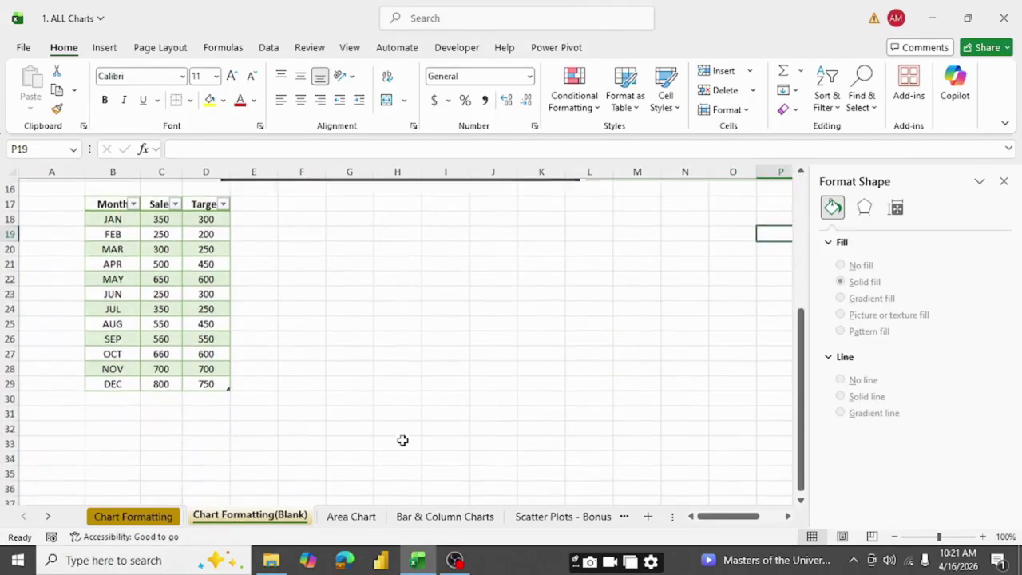
pyautogui.scroll(2, 402, 441)
pyautogui.scroll(-2, 403, 440)
pyautogui.scroll(1, 402, 441)
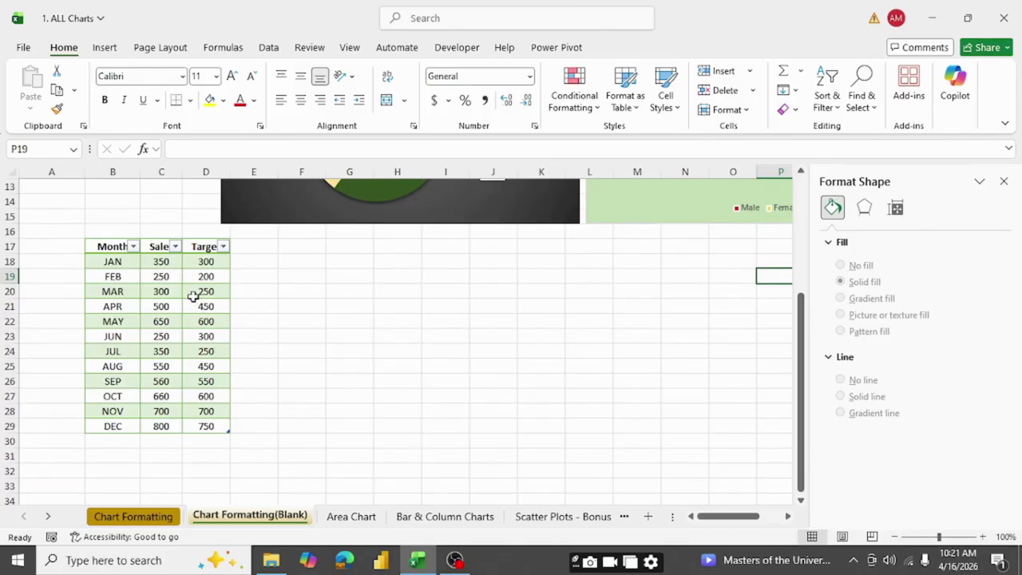
pyautogui.click(1004, 182)
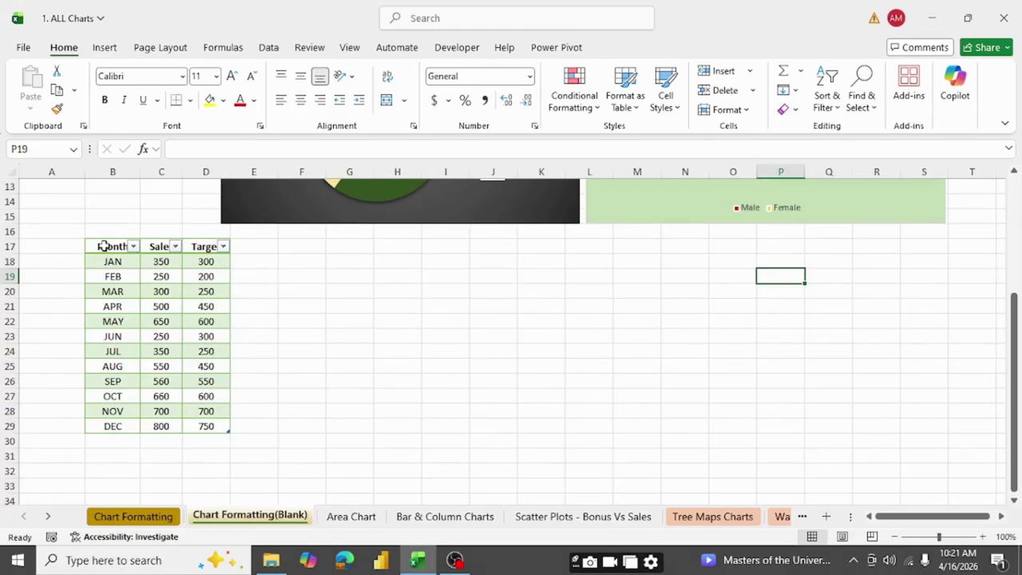
pyautogui.moveTo(104, 246); pyautogui.dragTo(155, 432)
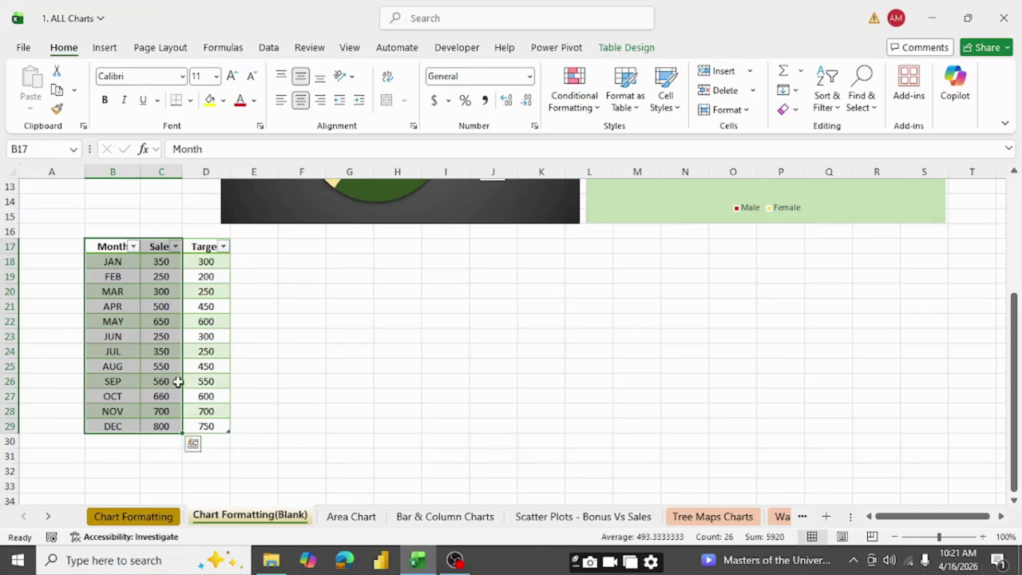
pyautogui.click(105, 49)
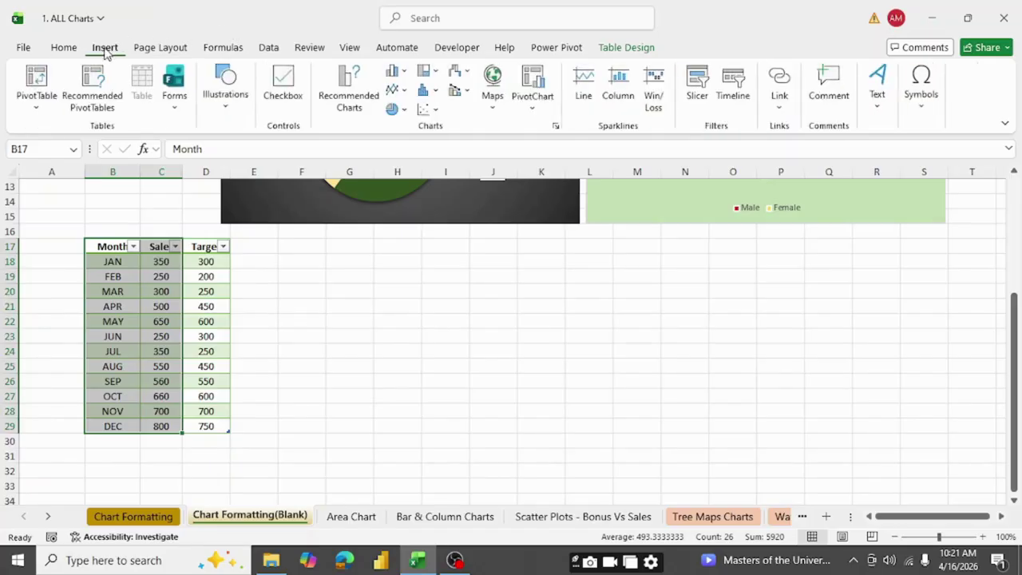
pyautogui.click(404, 91)
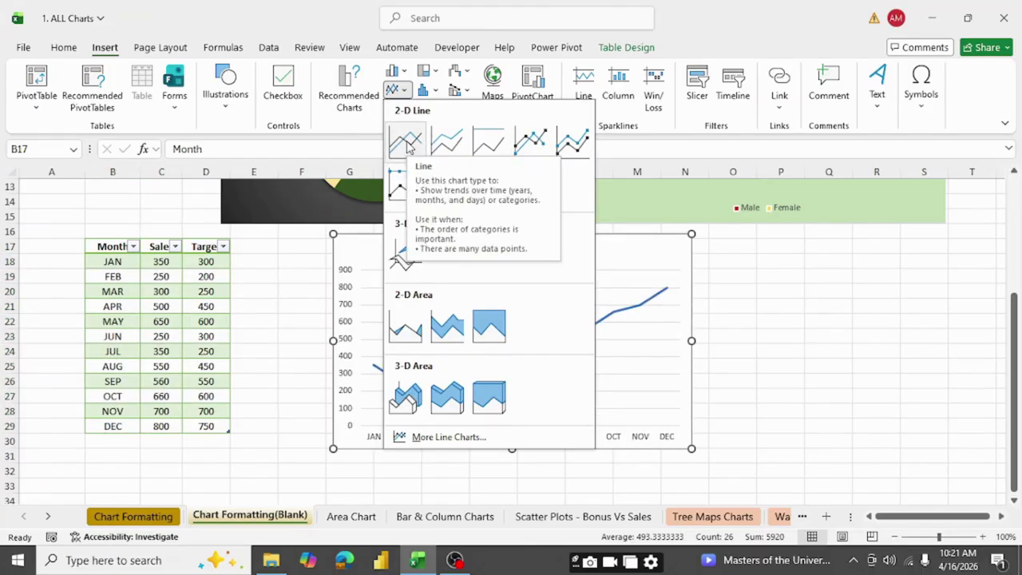
pyautogui.click(408, 145)
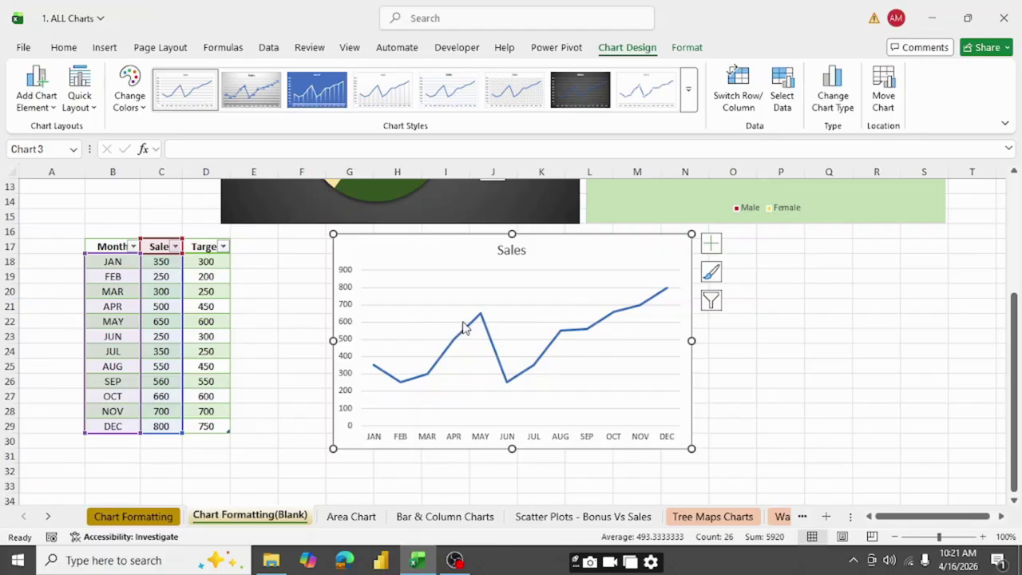
# Add a linear trendline to the Sales series in the line chart.
pyautogui.moveTo(477, 322)
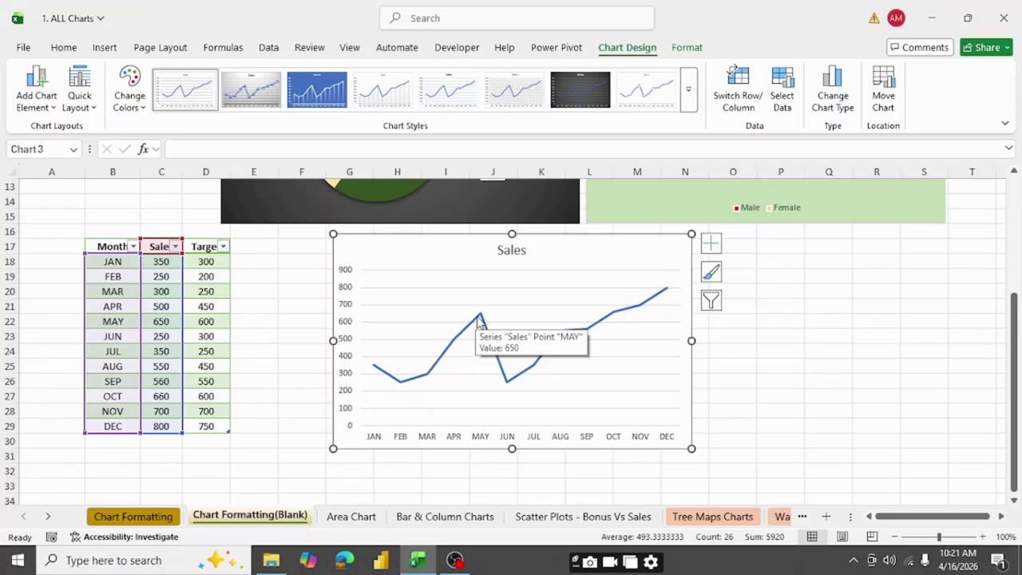
pyautogui.click(479, 320)
pyautogui.rightClick(470, 332)
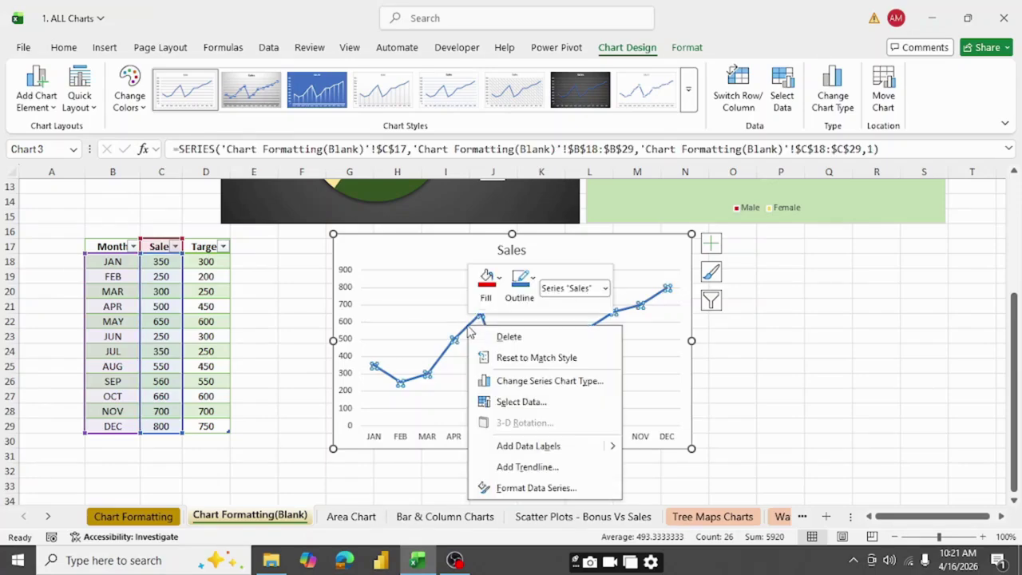
pyautogui.click(533, 467)
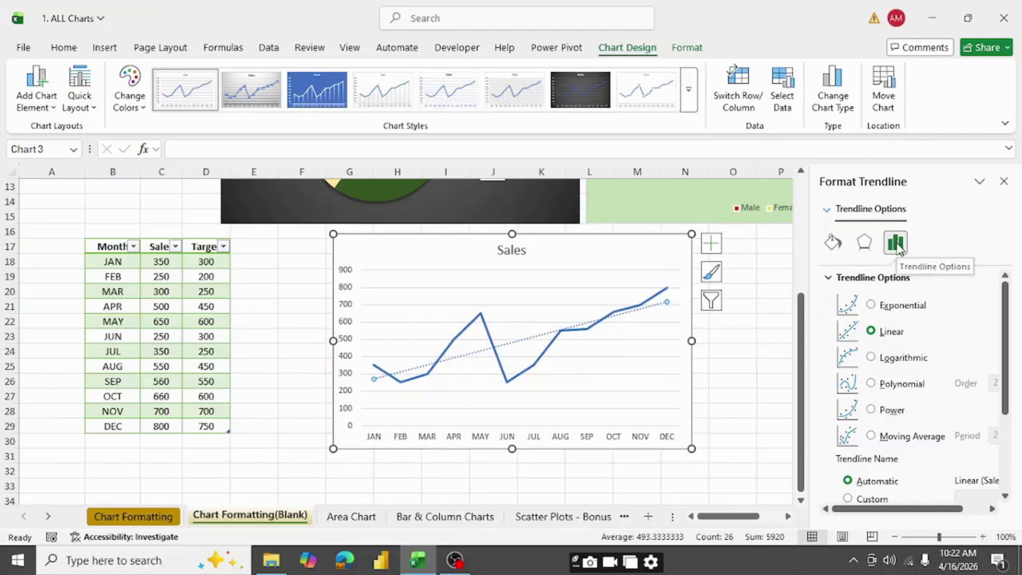
# Try the Exponential, Logarithmic, Polynomial, Power and Moving Average types on the Sales trendline and return it to Linear.
pyautogui.click(872, 305)
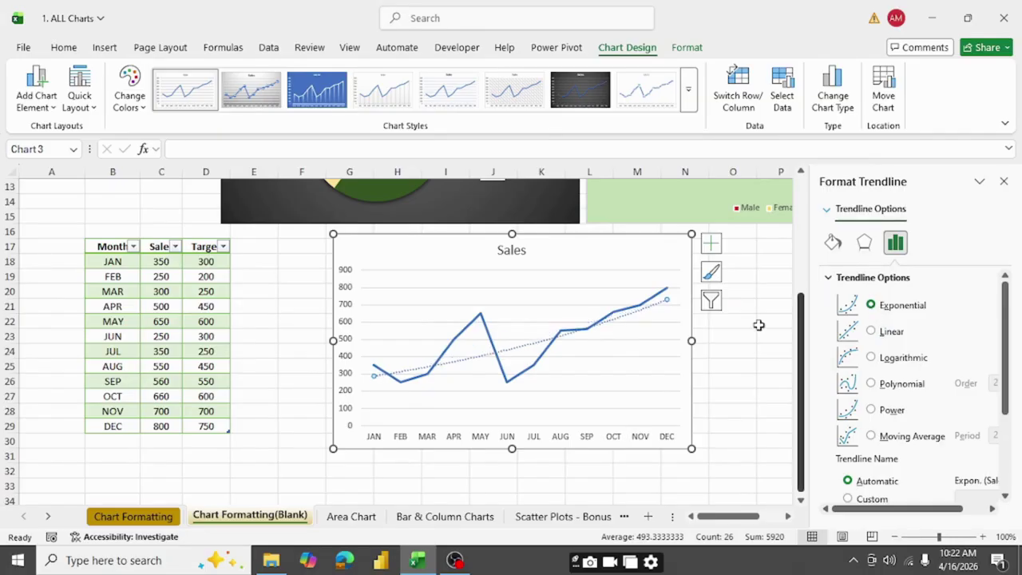
pyautogui.click(871, 332)
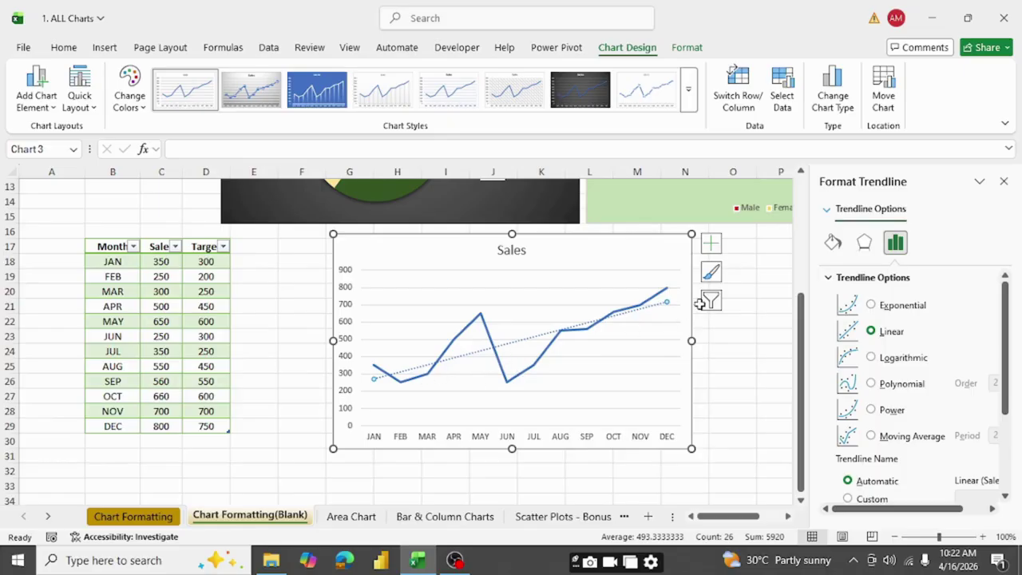
pyautogui.click(871, 358)
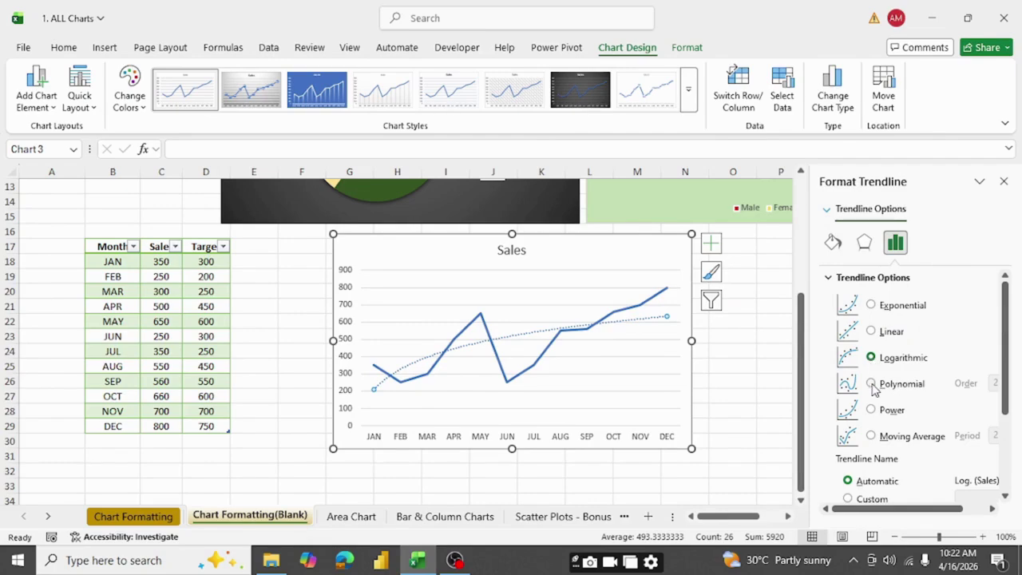
pyautogui.click(871, 384)
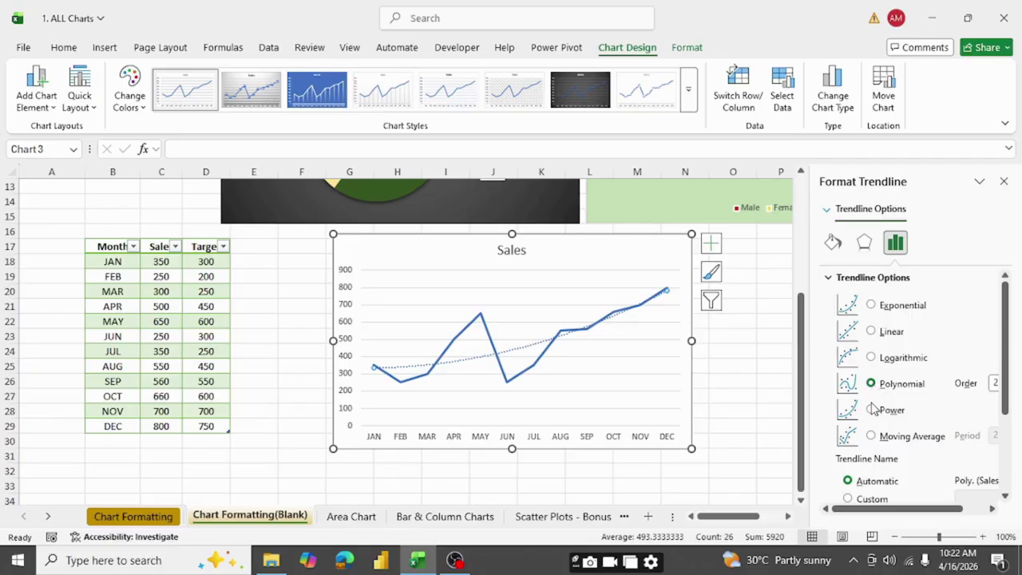
pyautogui.click(871, 410)
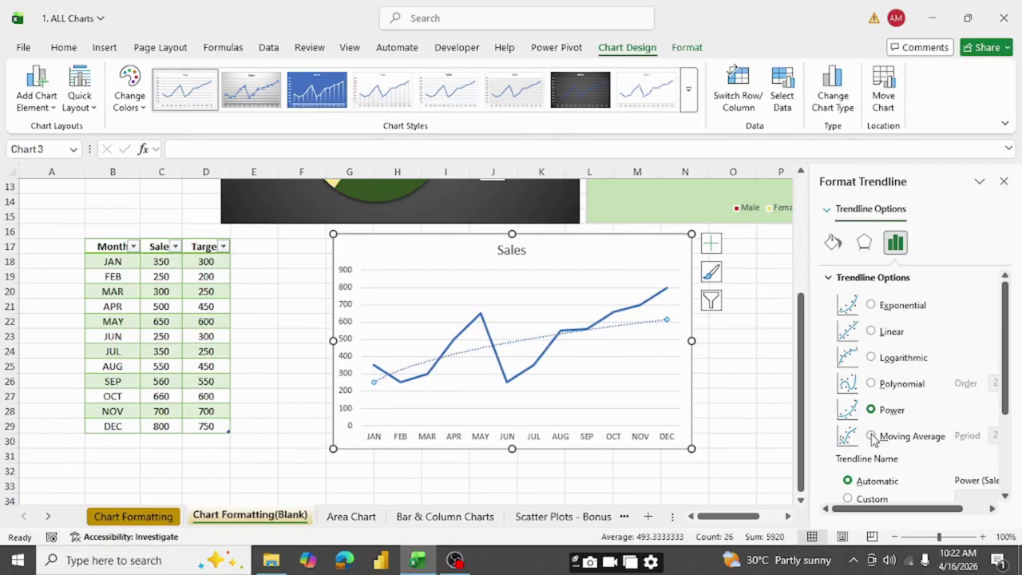
pyautogui.click(871, 436)
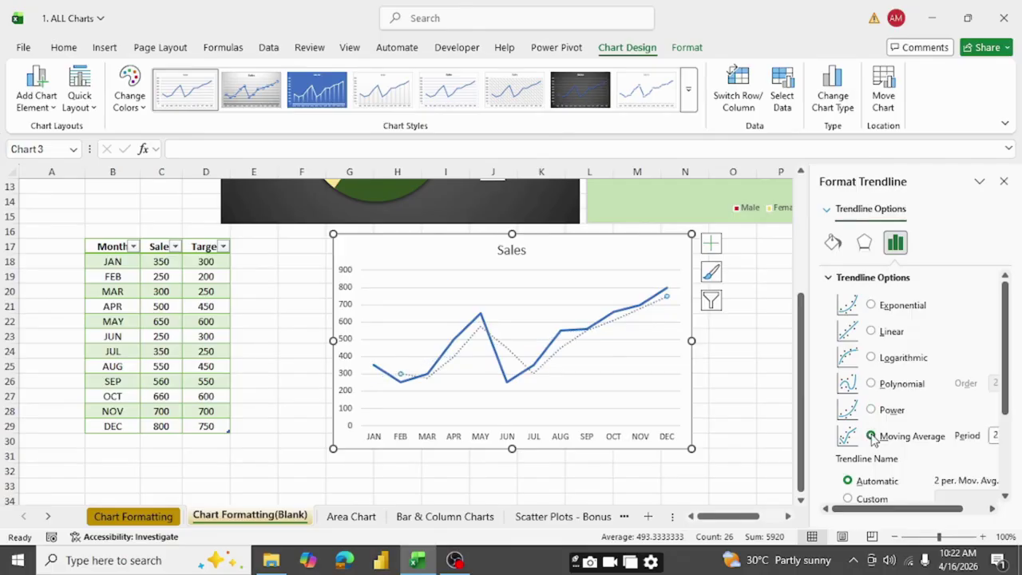
pyautogui.click(872, 331)
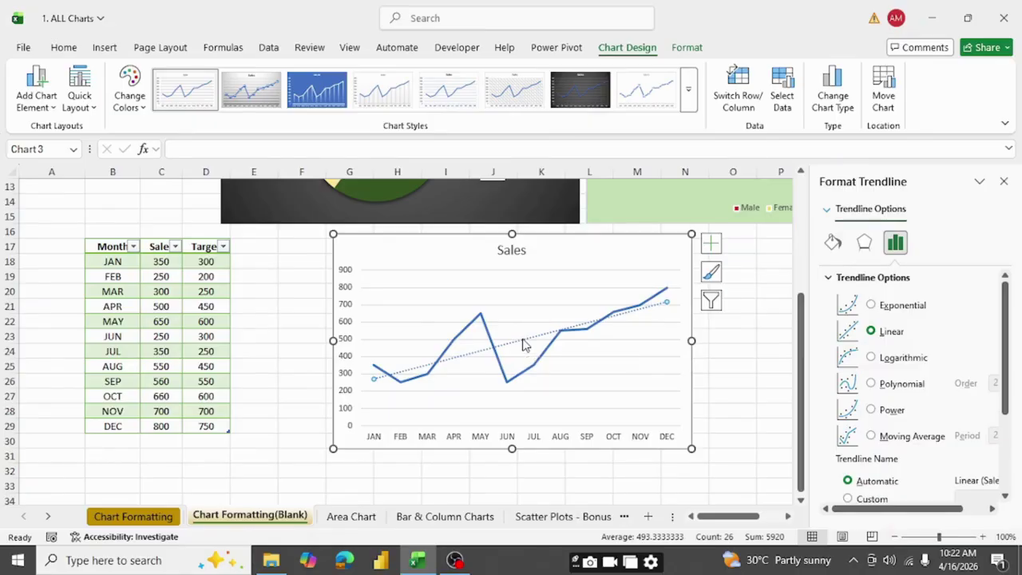
# Add a stealth-style arrowhead to the end of the Sales trendline and set its line width to 2.5 pt.
pyautogui.click(832, 244)
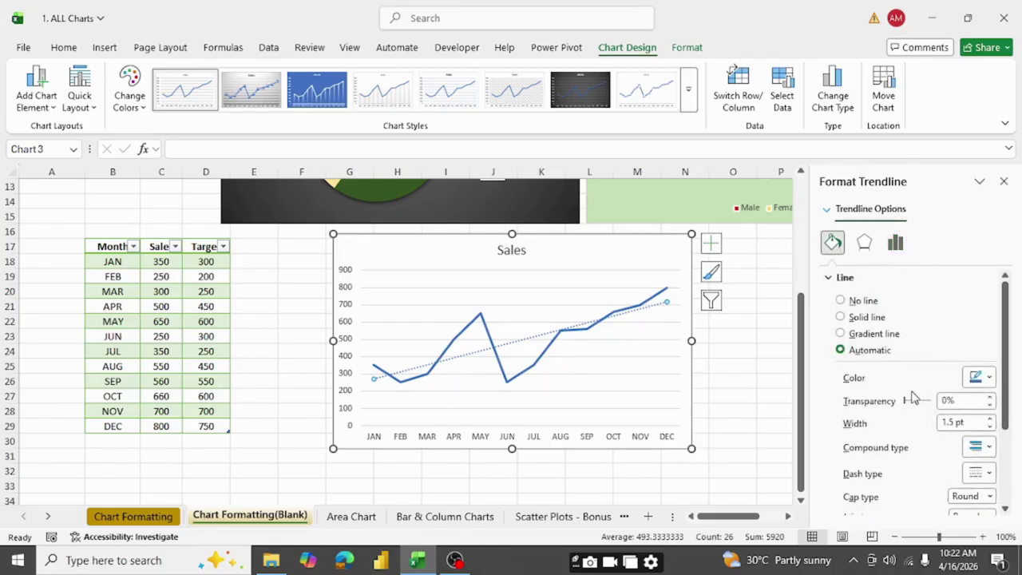
pyautogui.scroll(-3, 908, 364)
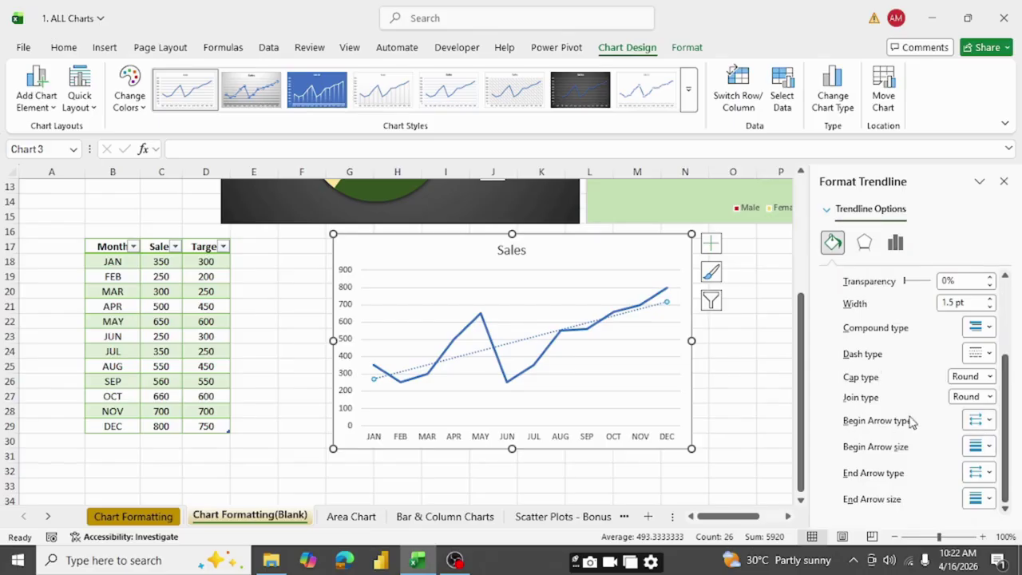
pyautogui.click(990, 473)
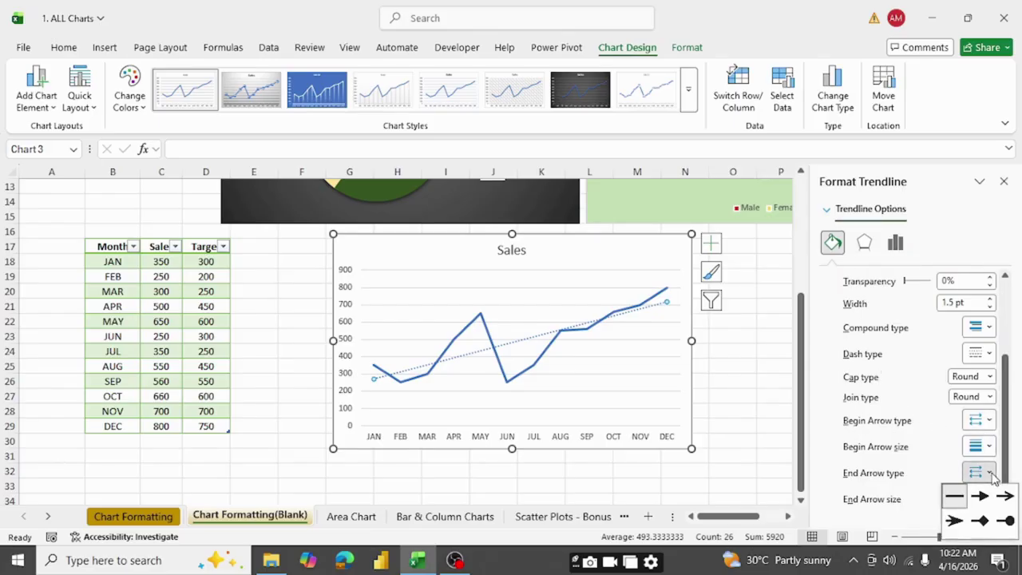
pyautogui.click(952, 520)
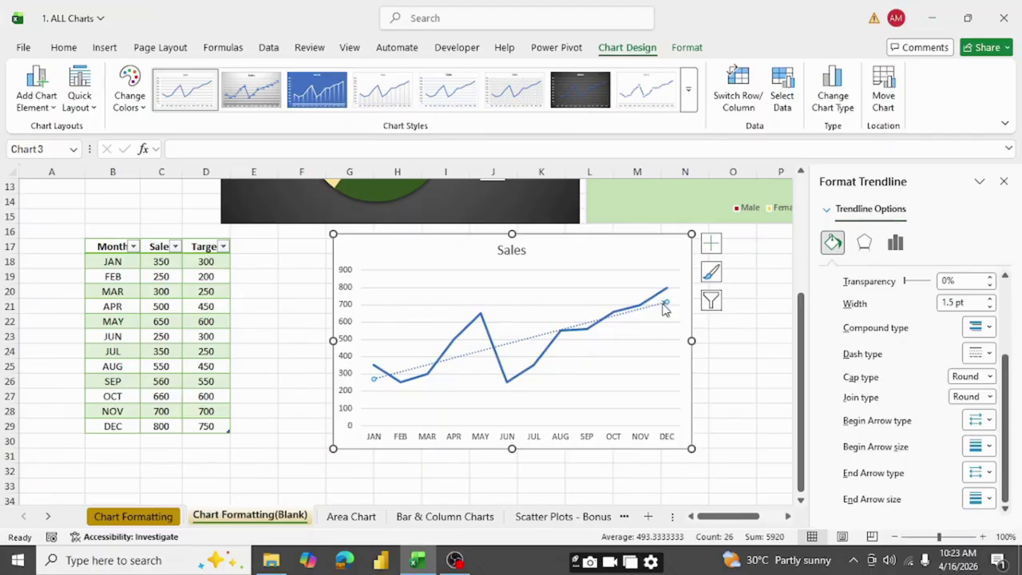
pyautogui.click(990, 300)
pyautogui.click(990, 300)
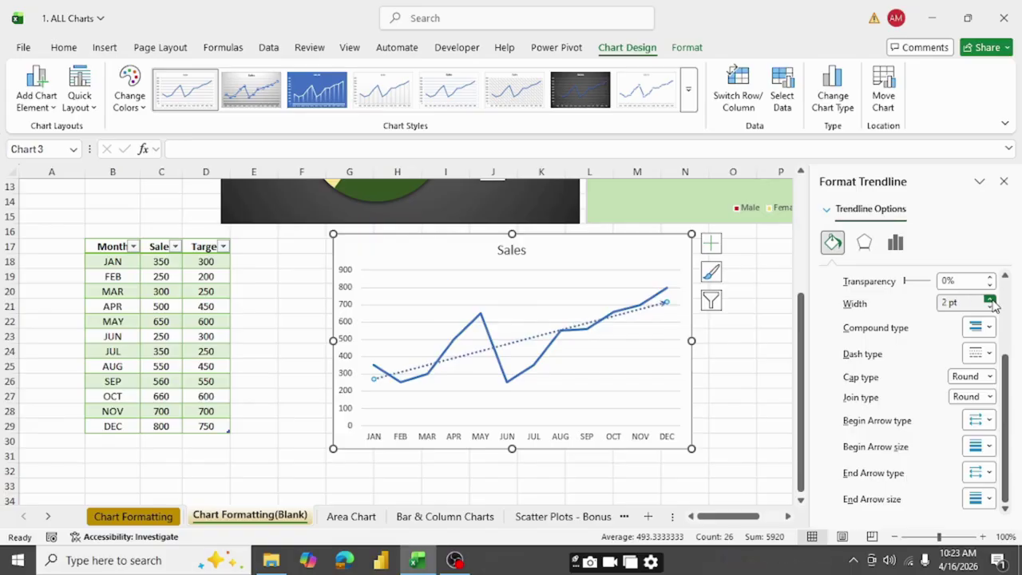
pyautogui.click(990, 301)
pyautogui.click(990, 300)
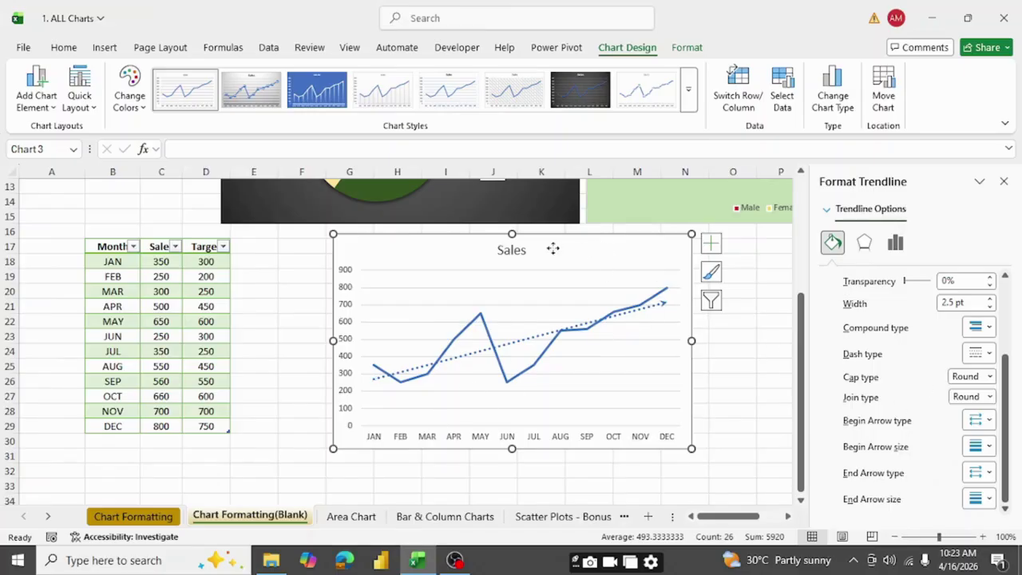
# Move the line chart closer to the monthly table, around column E, and change its title to "Monthly Sales".
pyautogui.moveTo(554, 248); pyautogui.dragTo(511, 249)
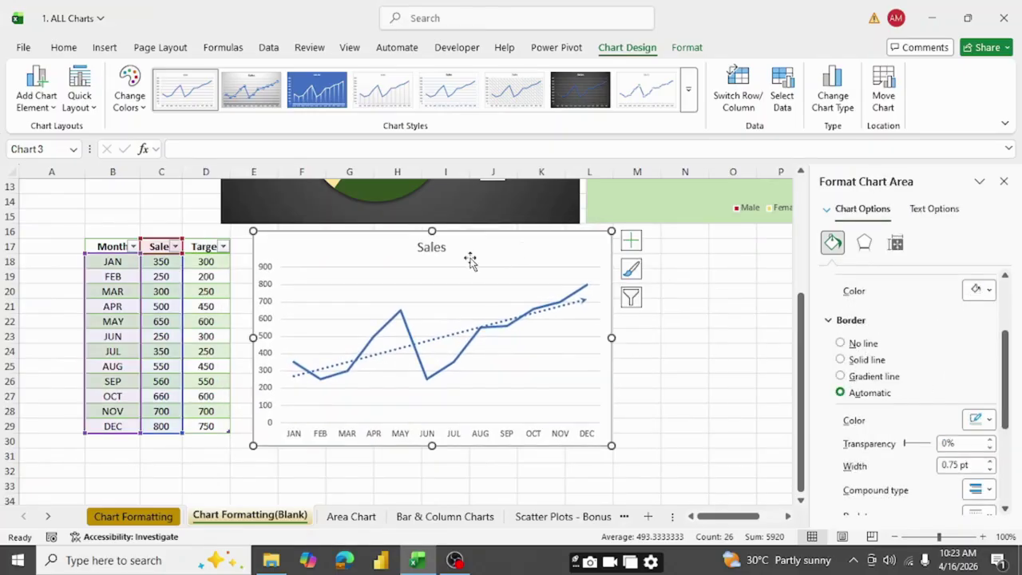
pyautogui.click(438, 249)
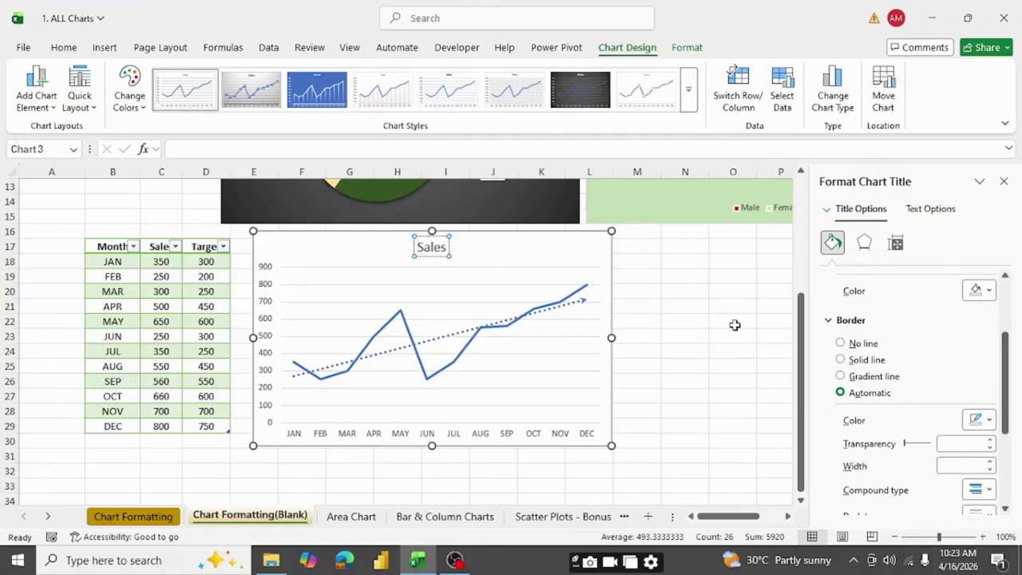
pyautogui.write('Monthly')
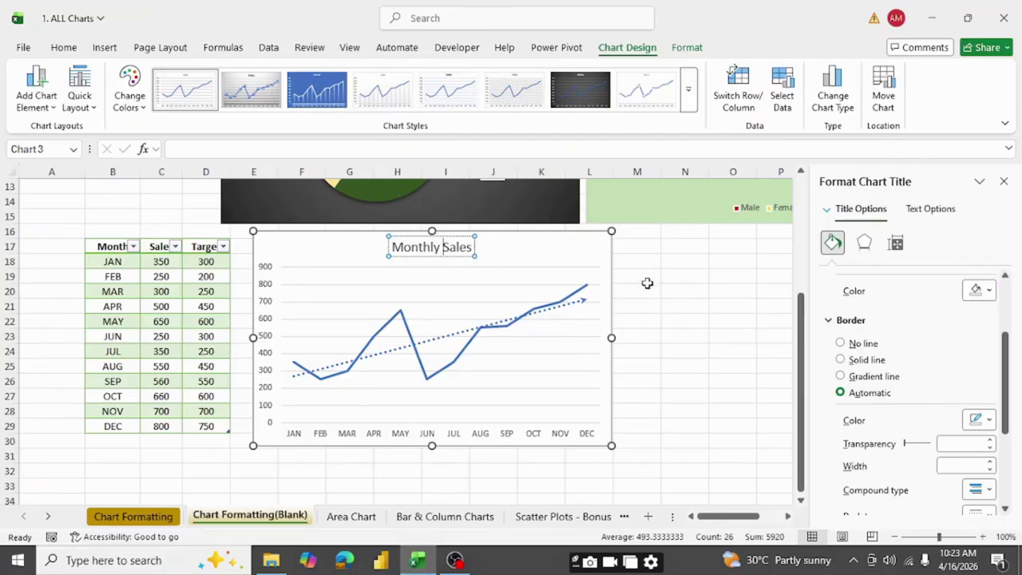
# Delete the horizontal major gridlines from the Monthly Sales line chart.
pyautogui.click(504, 389)
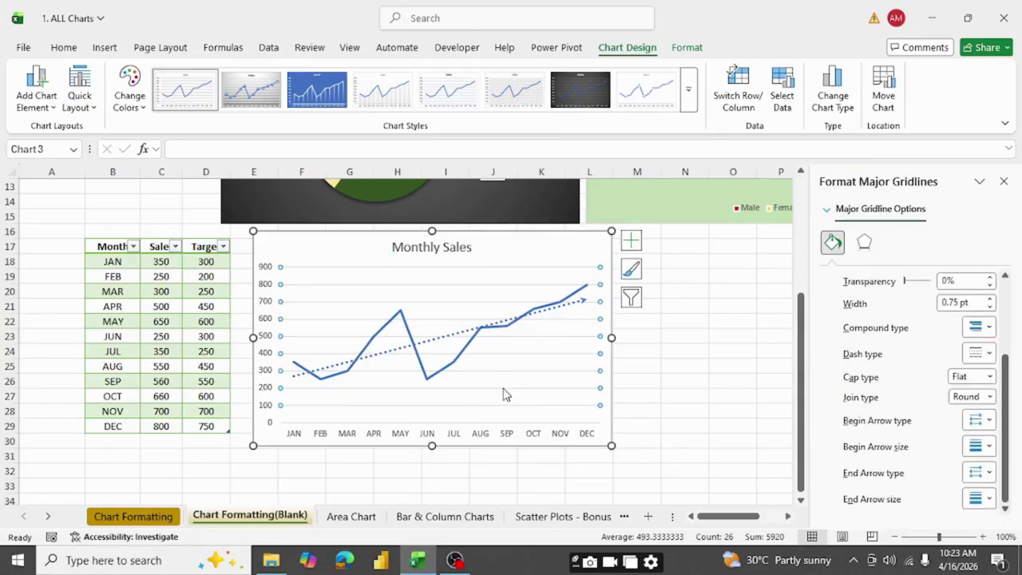
pyautogui.press('Delete')
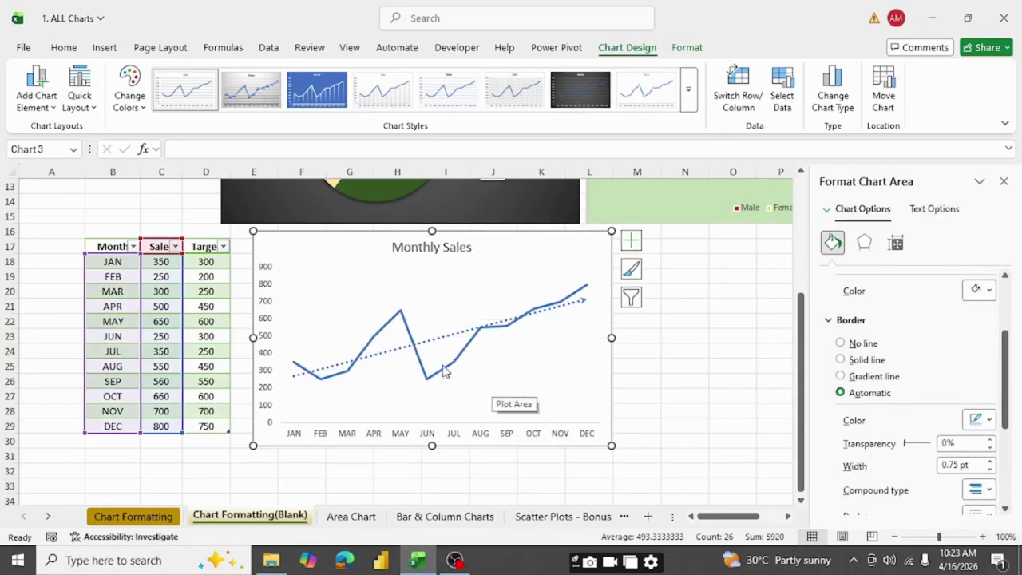
pyautogui.click(504, 282)
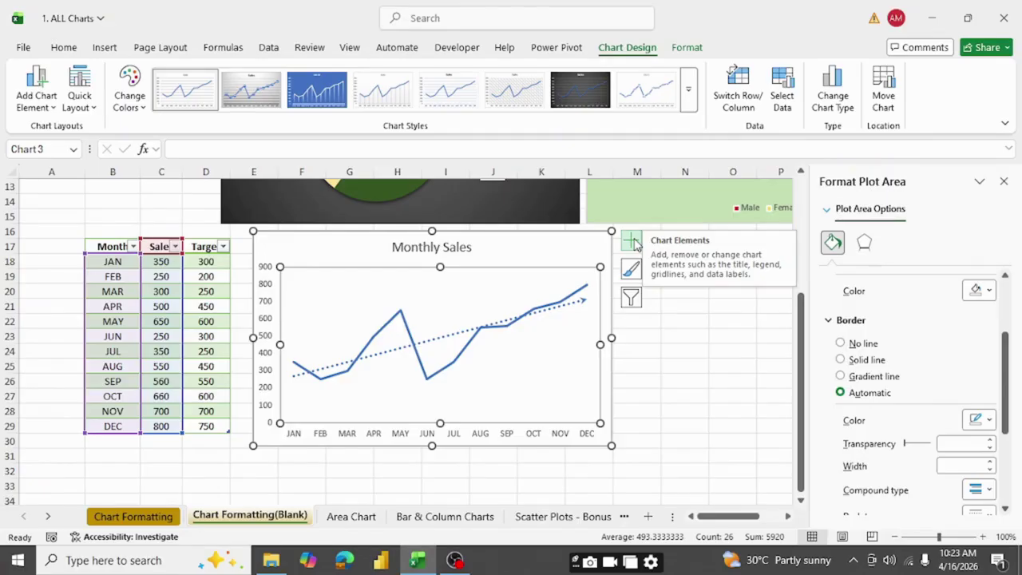
# Turn on the smoothed line option for the Sales series in the Monthly Sales chart.
pyautogui.click(459, 364)
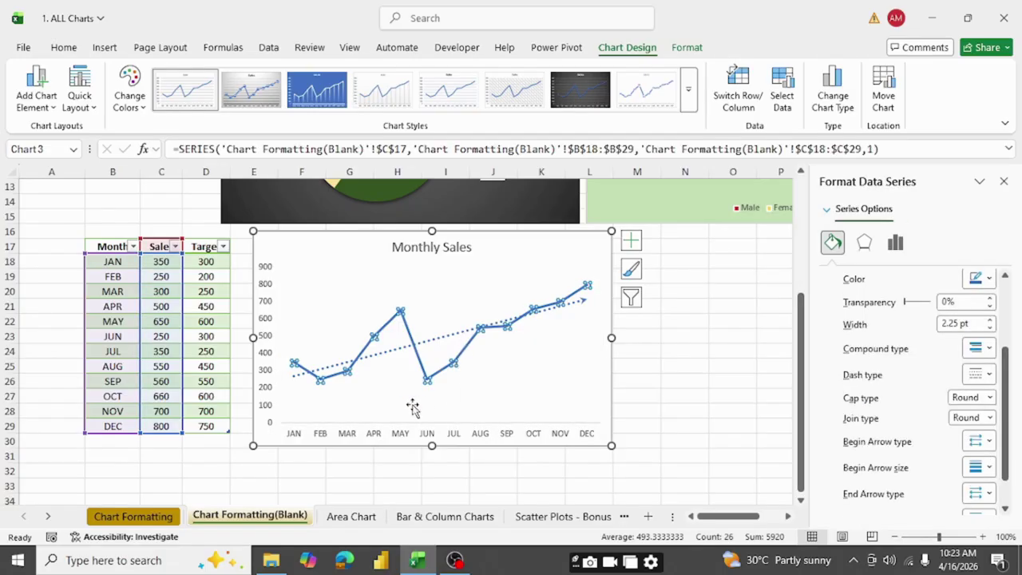
pyautogui.scroll(-1, 883, 323)
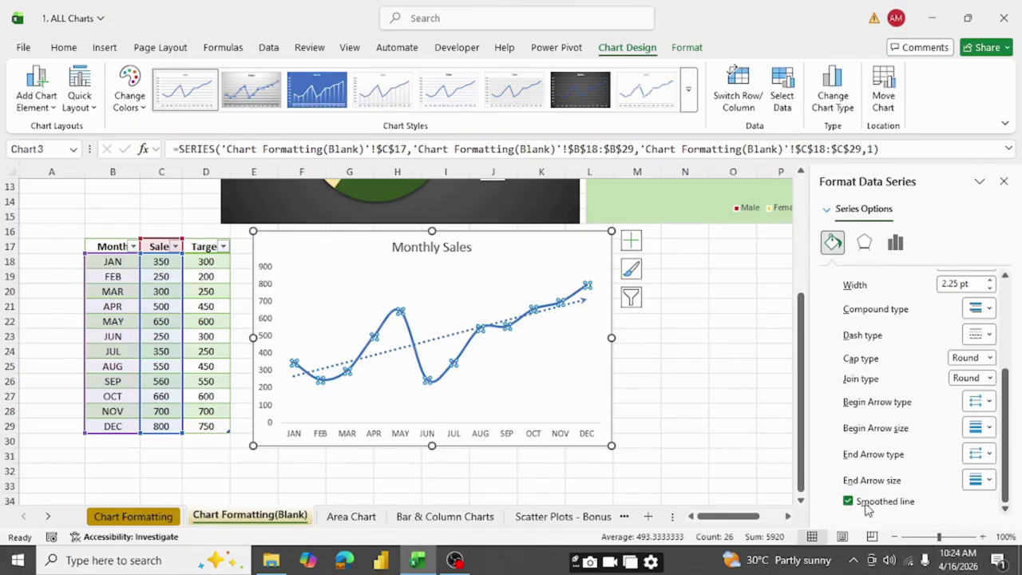
pyautogui.click(486, 291)
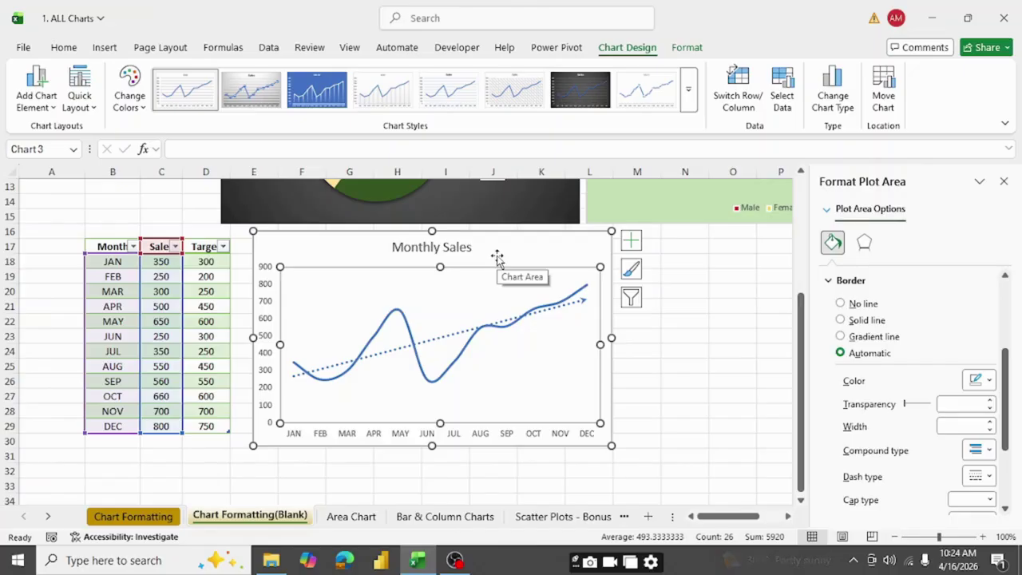
pyautogui.click(690, 379)
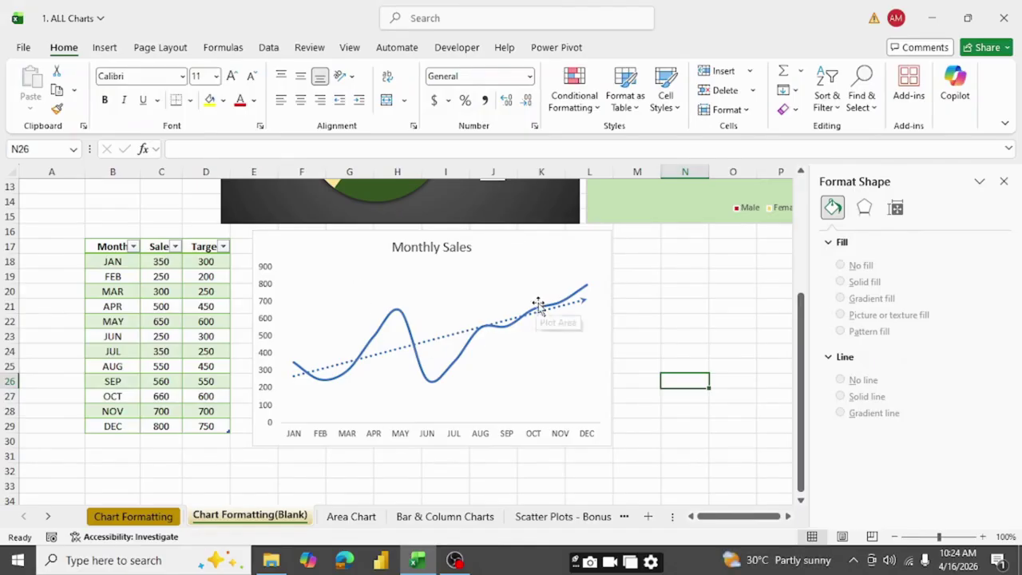
pyautogui.moveTo(580, 304)
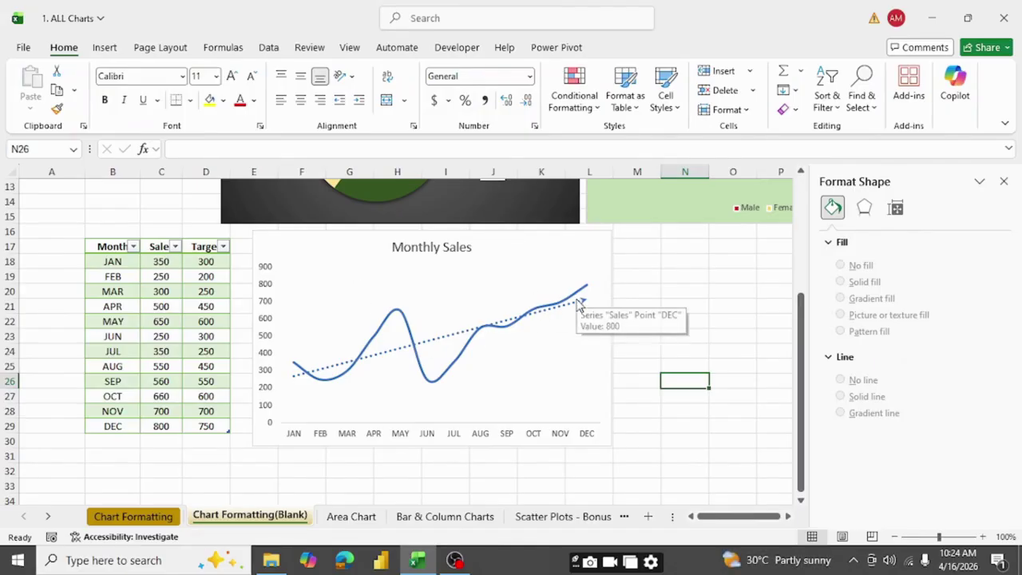
pyautogui.click(480, 275)
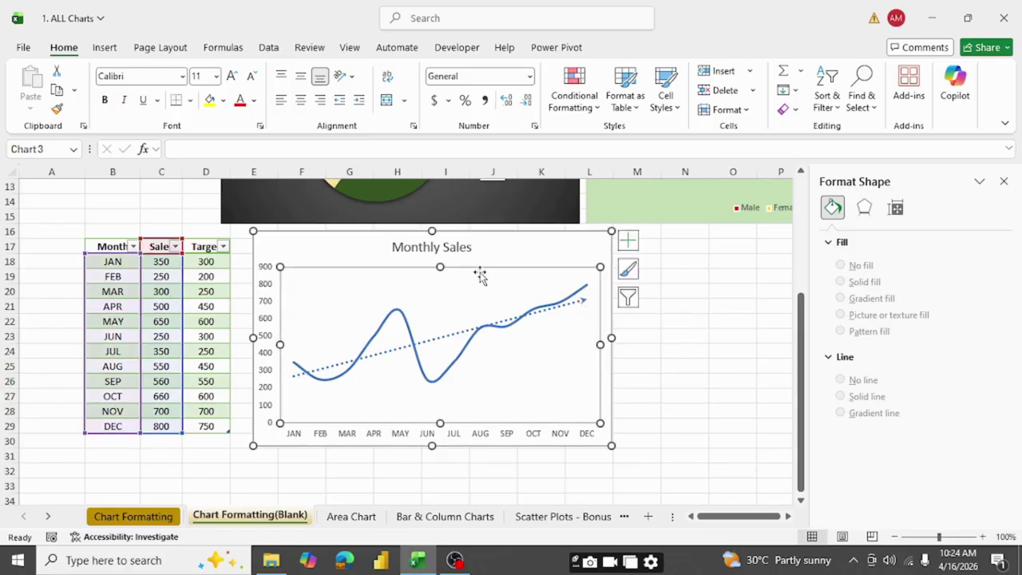
pyautogui.click(543, 242)
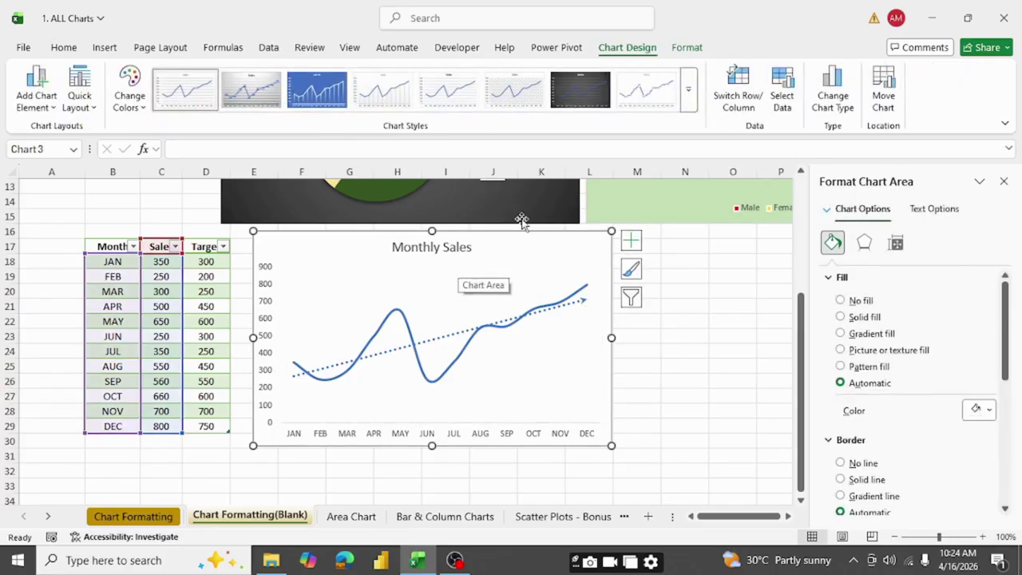
pyautogui.scroll(3, 554, 271)
pyautogui.scroll(2, 556, 274)
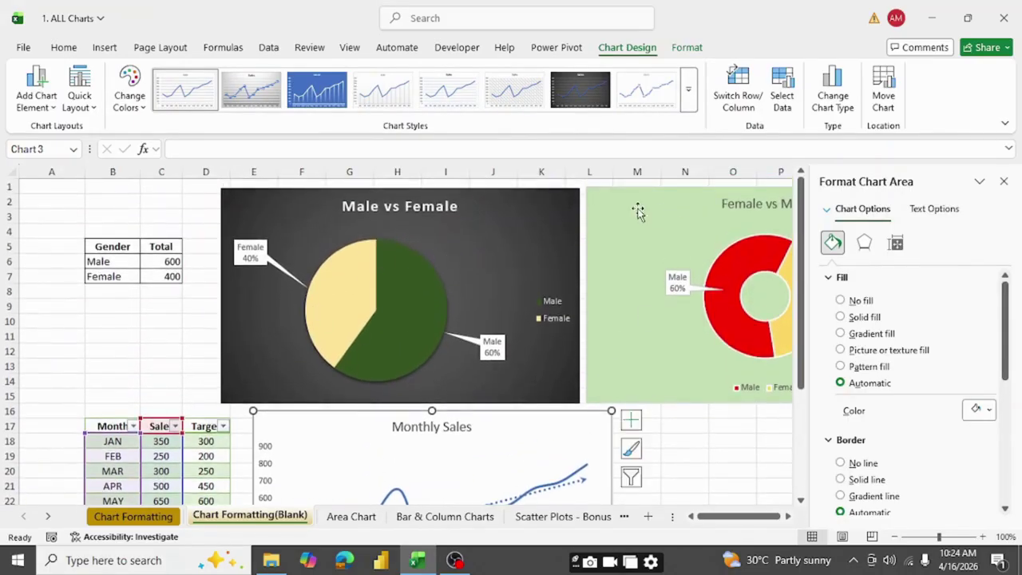
pyautogui.scroll(-4, 652, 321)
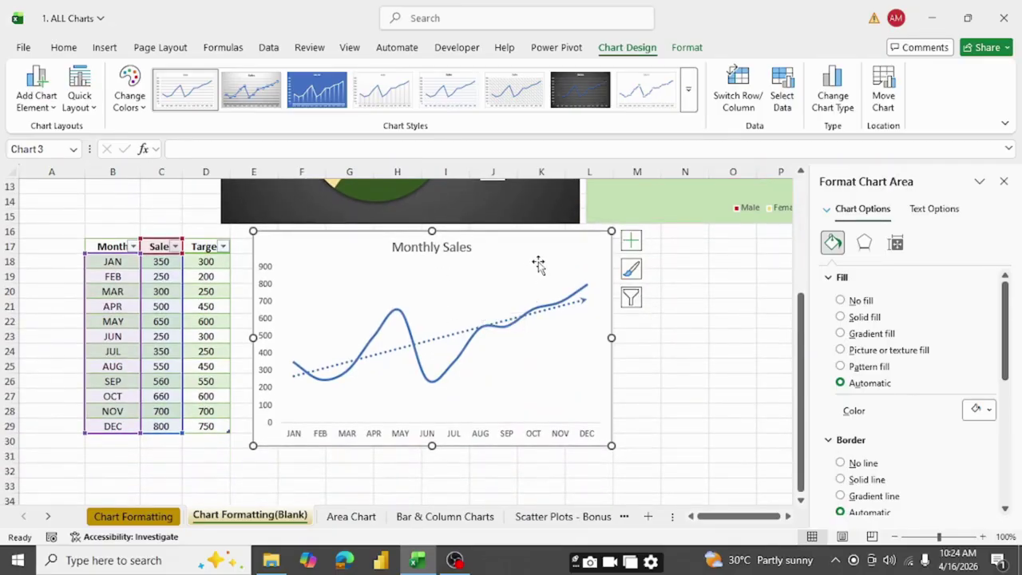
pyautogui.click(653, 367)
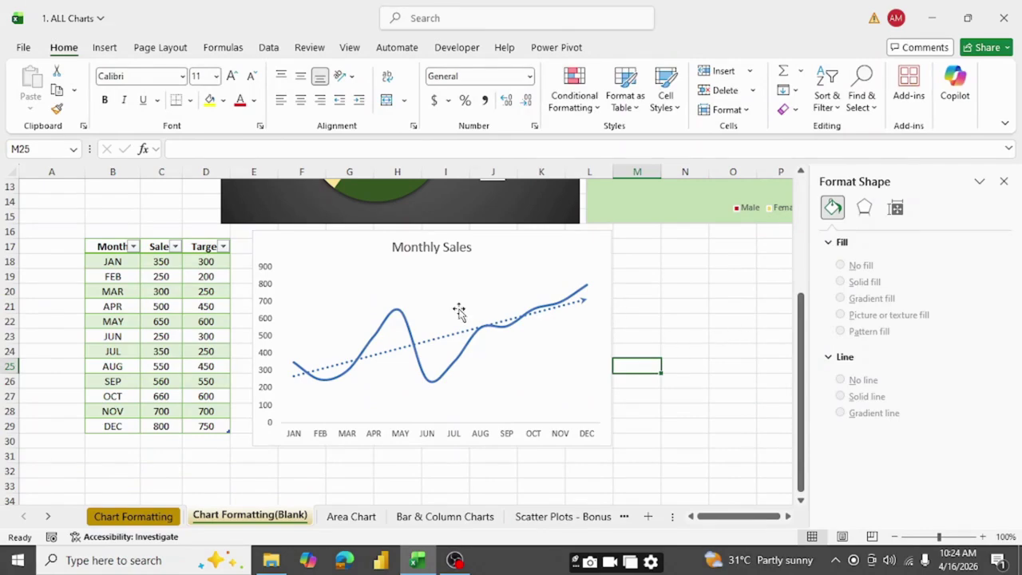
# Browse the recommended charts for the full monthly table, B17:D29, and cancel without inserting one.
pyautogui.moveTo(100, 246); pyautogui.dragTo(200, 425)
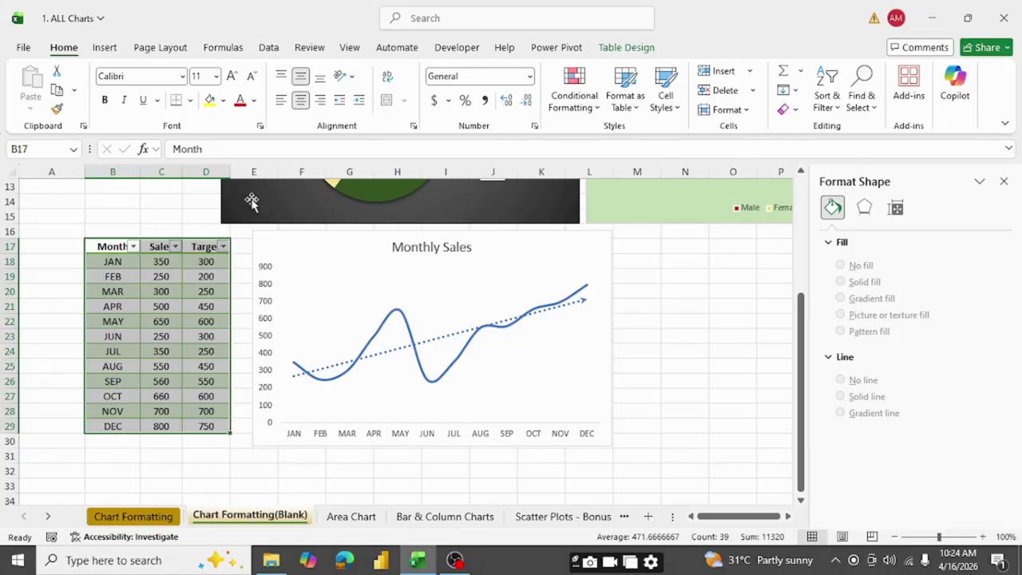
pyautogui.click(104, 47)
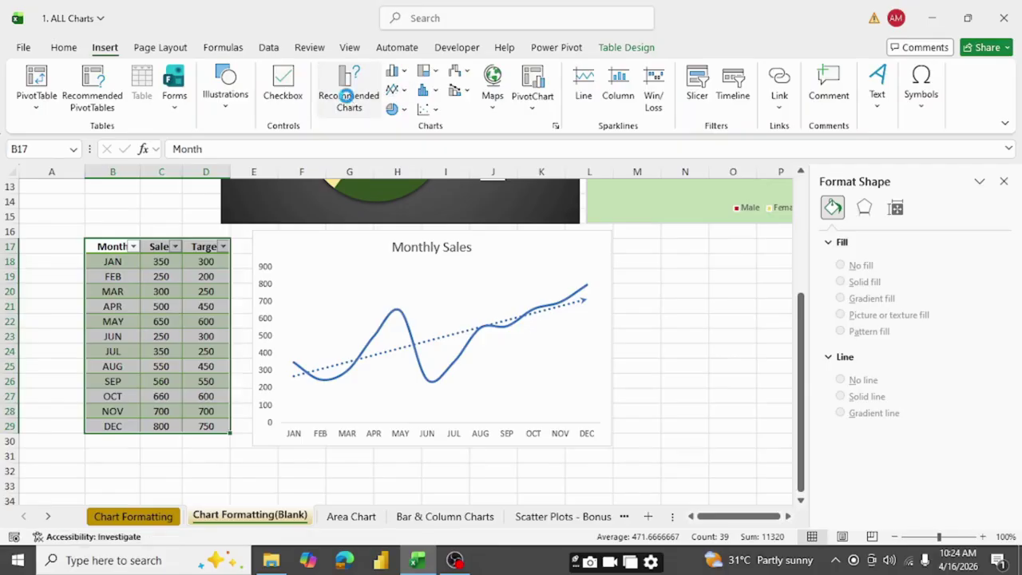
pyautogui.click(349, 91)
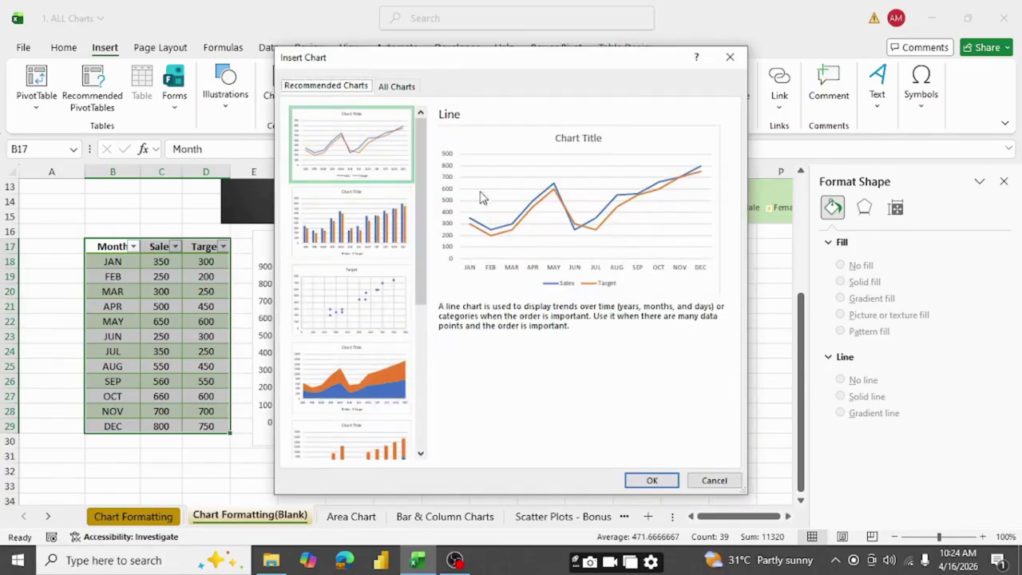
pyautogui.moveTo(562, 66); pyautogui.dragTo(621, 21)
pyautogui.scroll(-3, 423, 227)
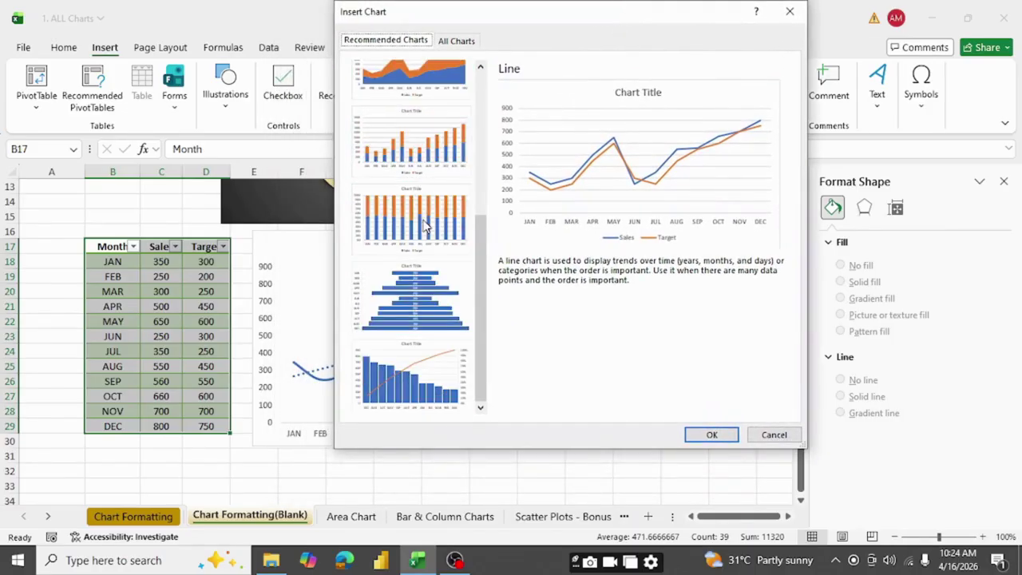
pyautogui.scroll(3, 437, 260)
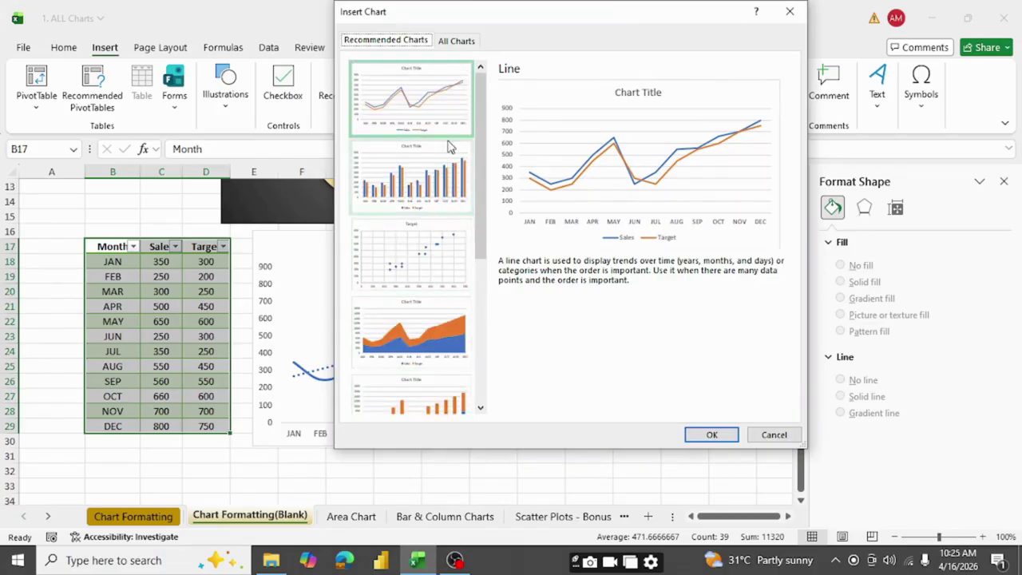
pyautogui.click(772, 435)
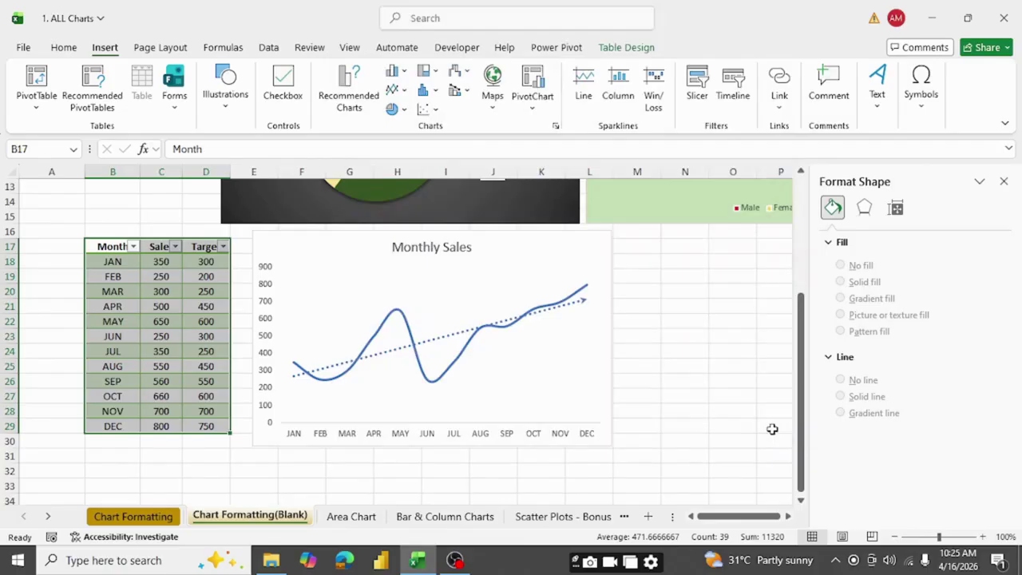
# Insert a combo chart of the monthly table with Sales as clustered columns and Target as a line on the secondary axis.
pyautogui.click(407, 74)
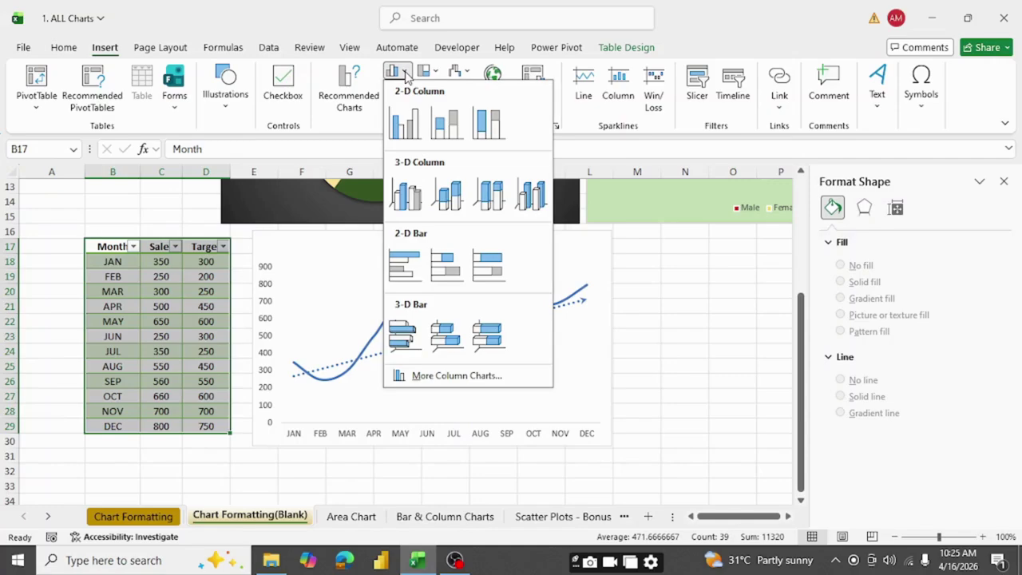
pyautogui.click(407, 75)
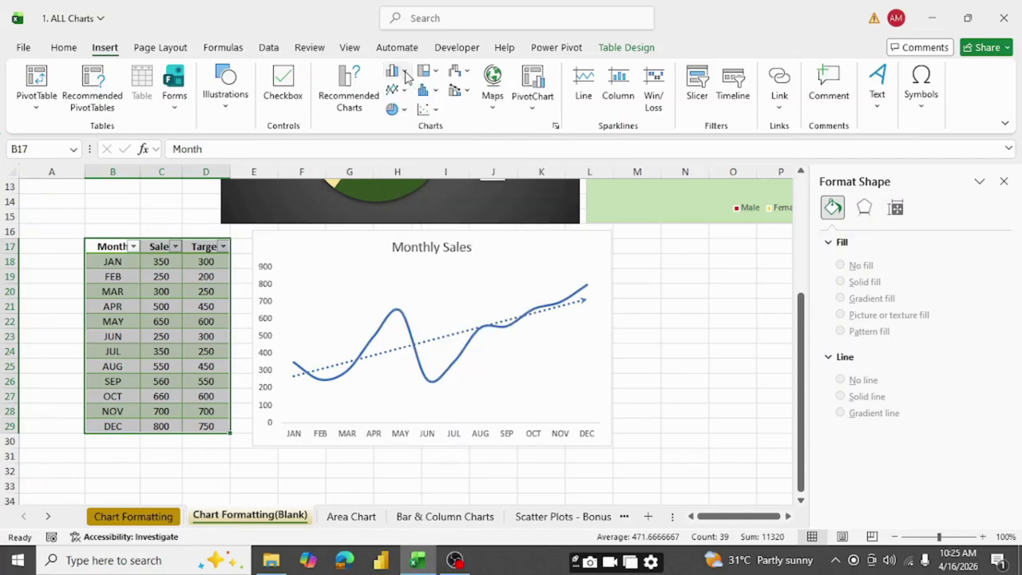
pyautogui.click(345, 103)
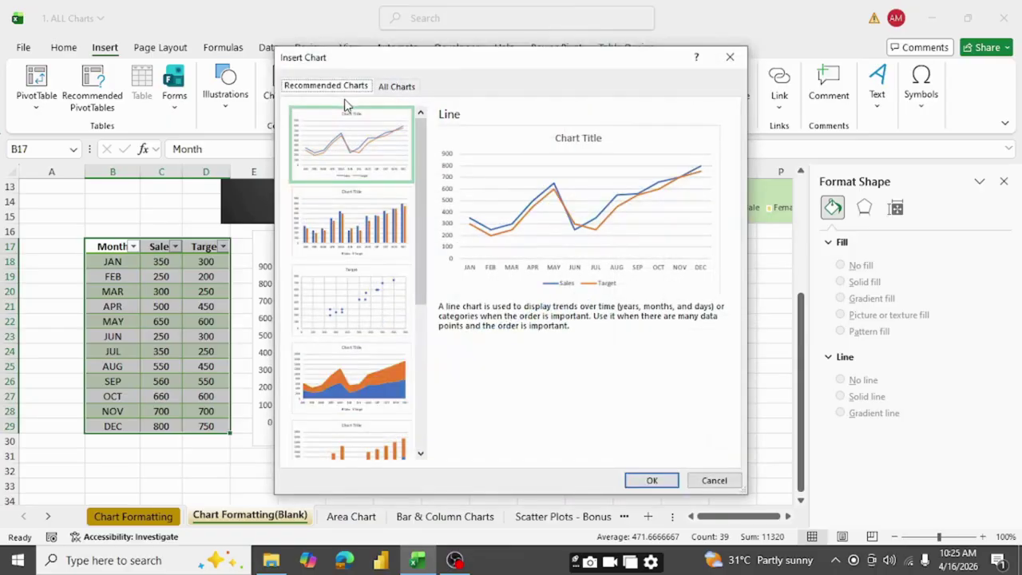
pyautogui.click(399, 87)
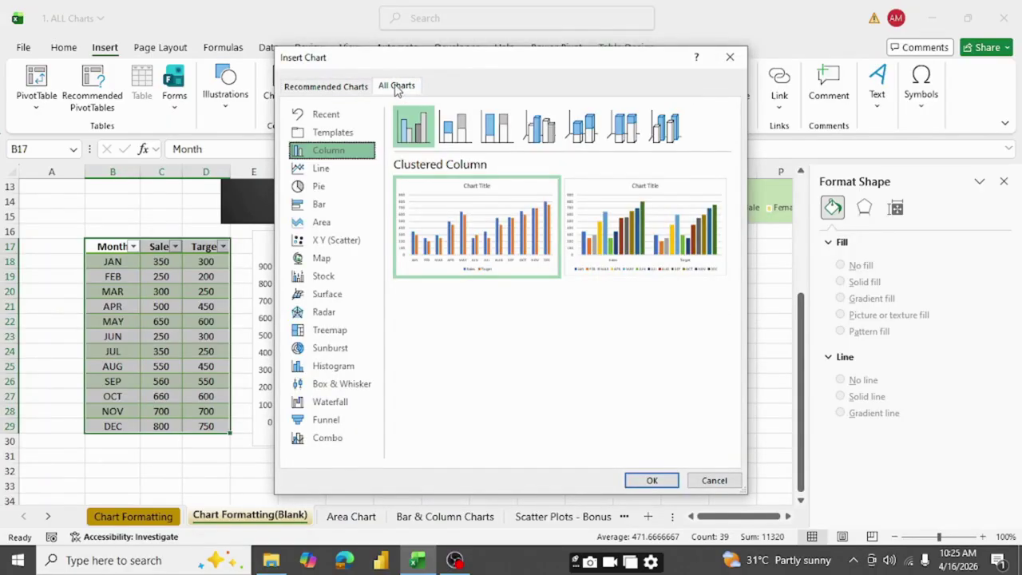
pyautogui.click(322, 444)
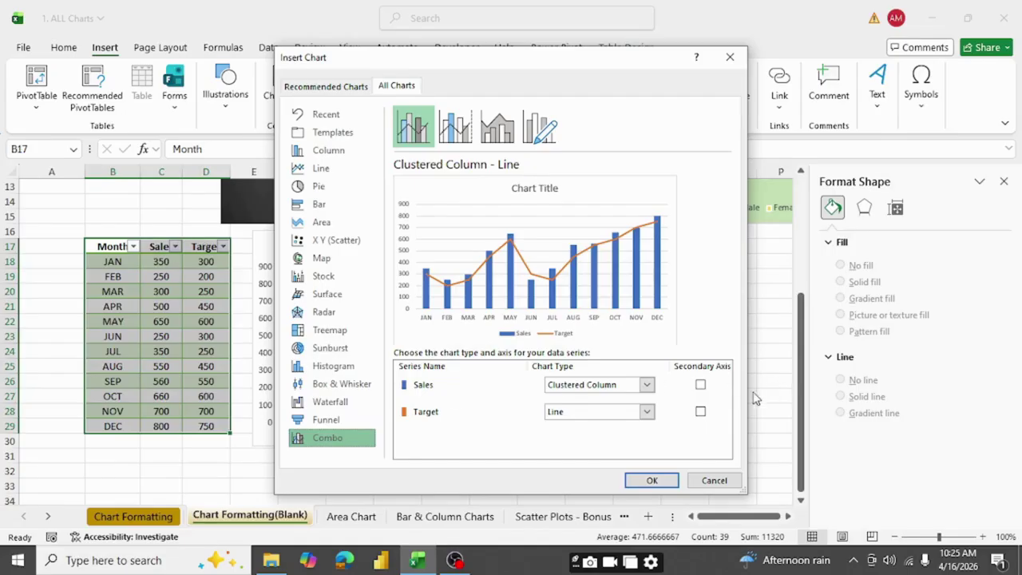
pyautogui.click(700, 412)
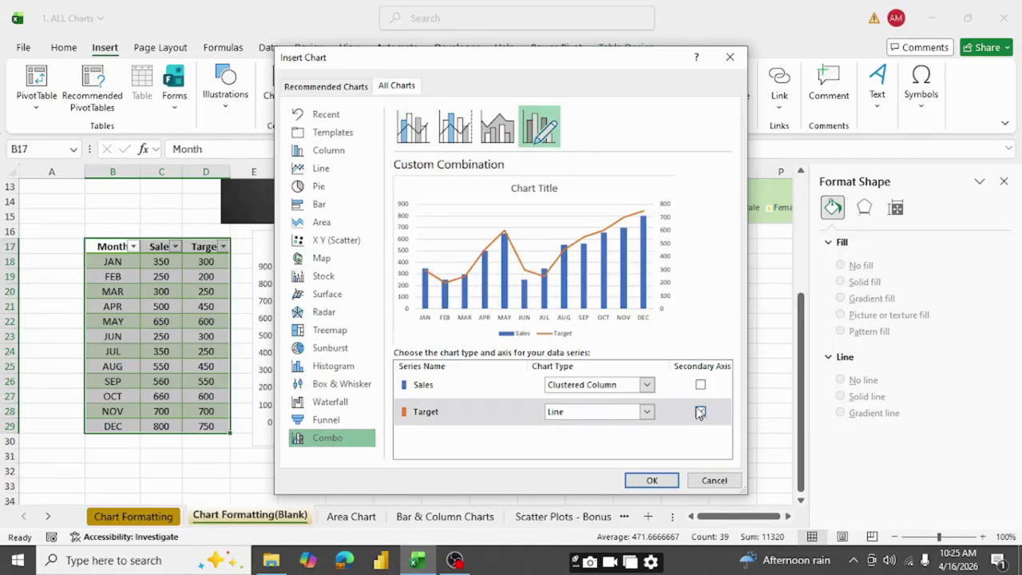
pyautogui.click(651, 482)
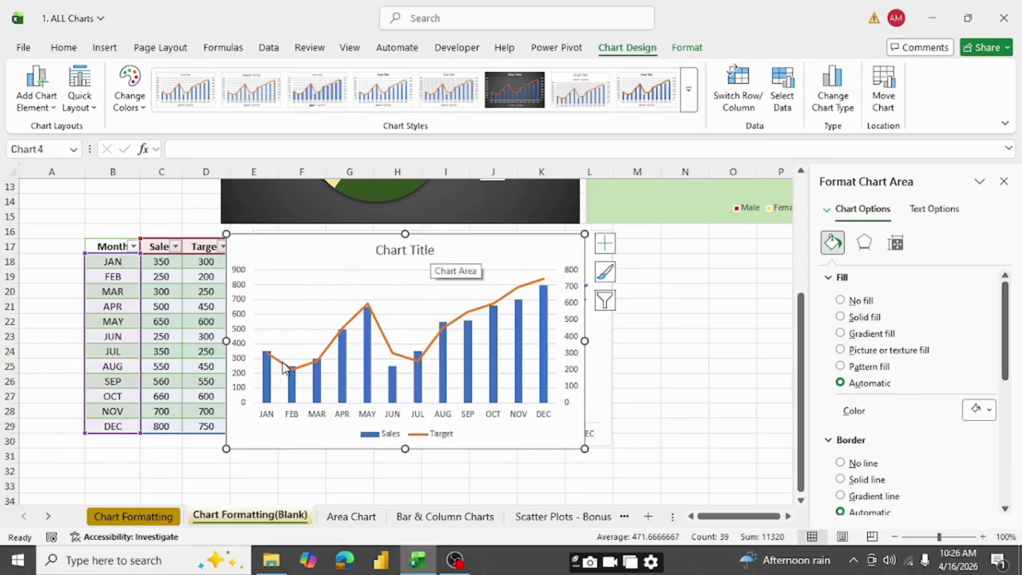
# Add a linear trendline to the Target series in the new combo chart.
pyautogui.moveTo(283, 369)
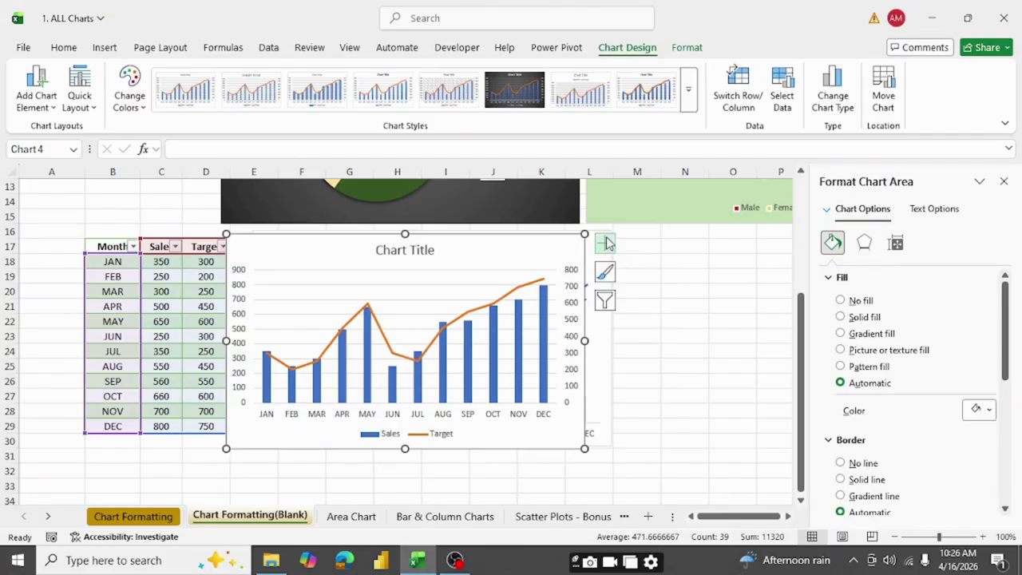
pyautogui.click(457, 323)
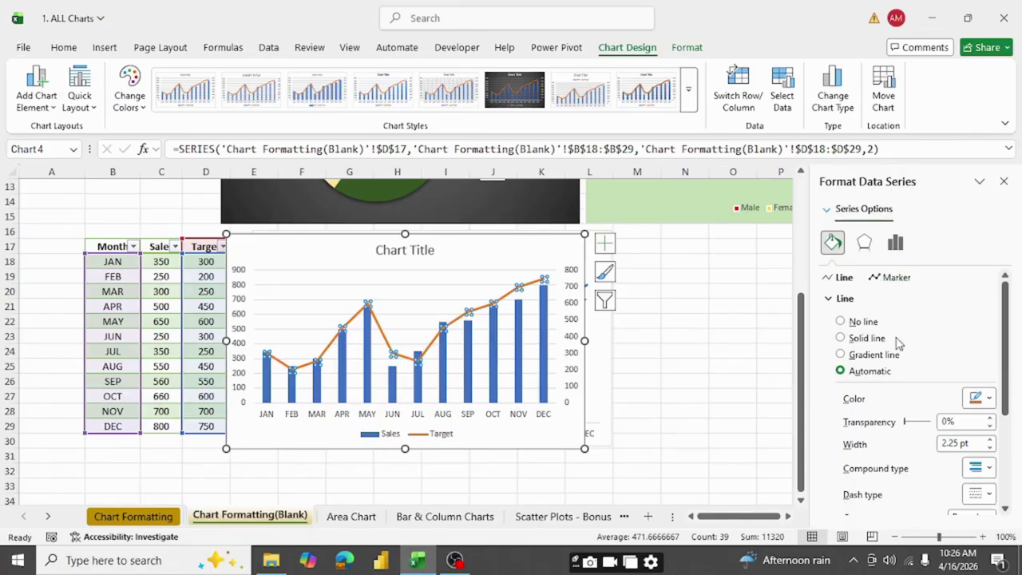
pyautogui.scroll(-3, 883, 356)
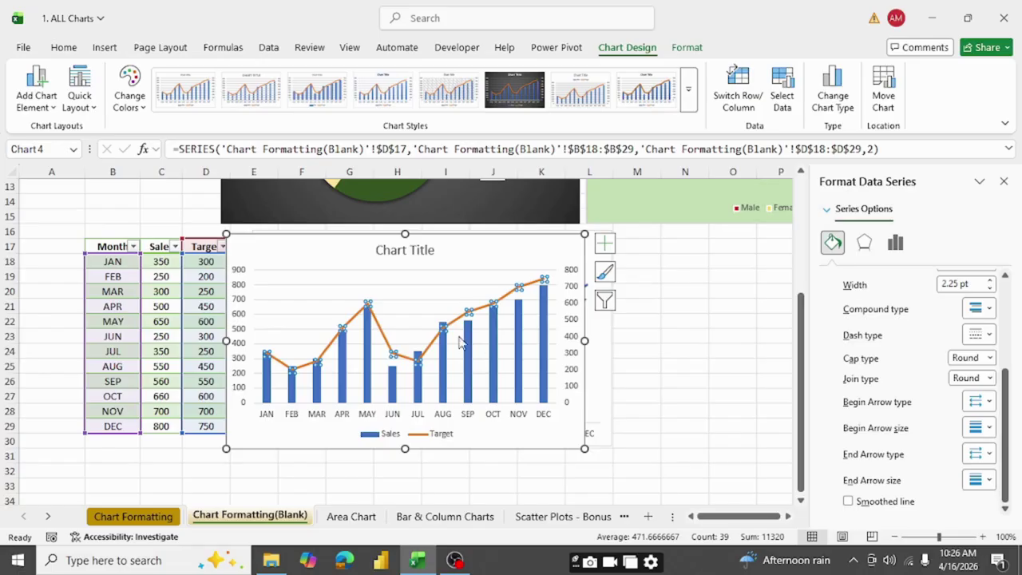
pyautogui.rightClick(431, 347)
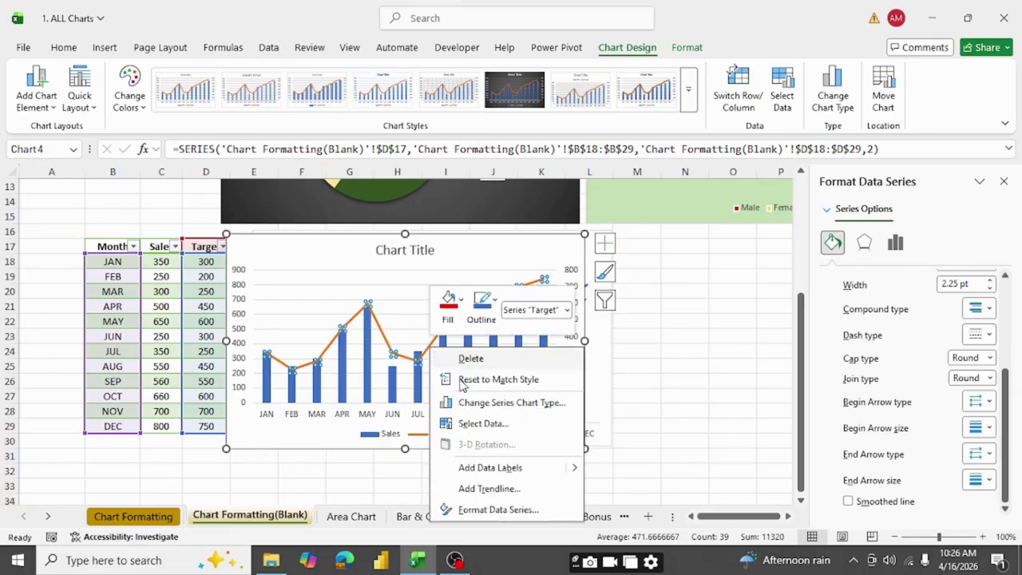
pyautogui.click(489, 488)
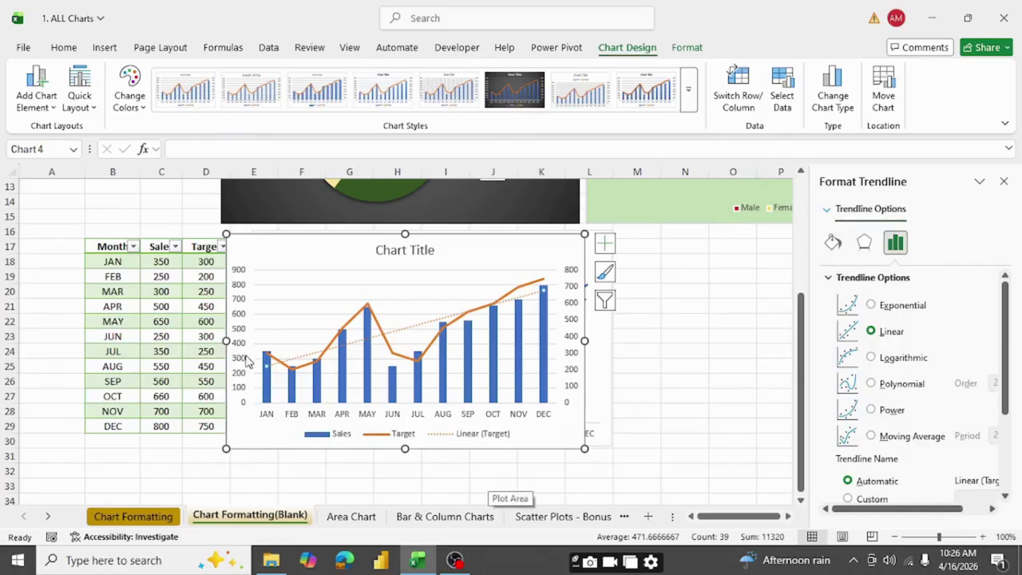
# Turn on the smoothed line option for the Target series in the combo chart.
pyautogui.click(390, 357)
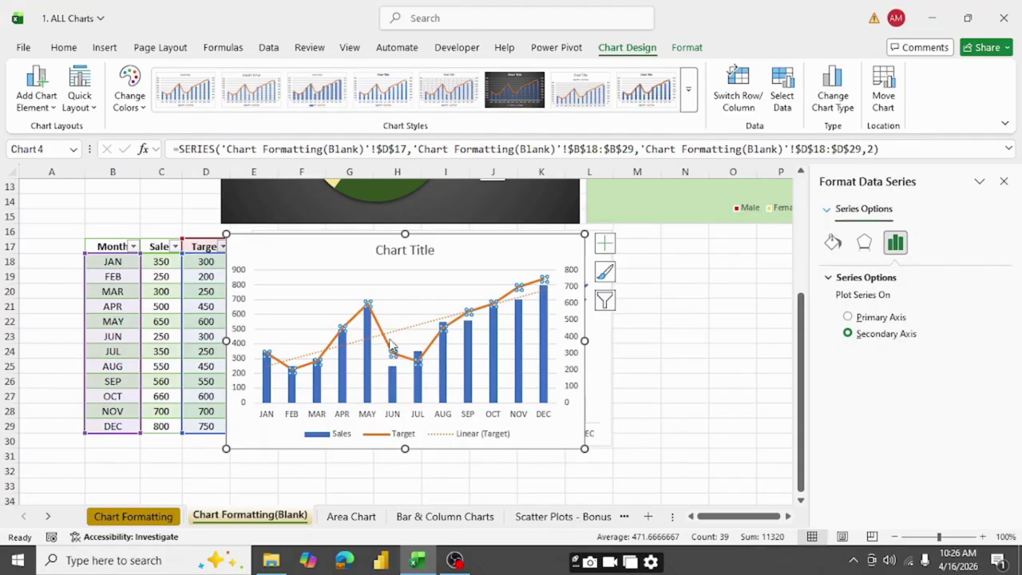
pyautogui.click(833, 243)
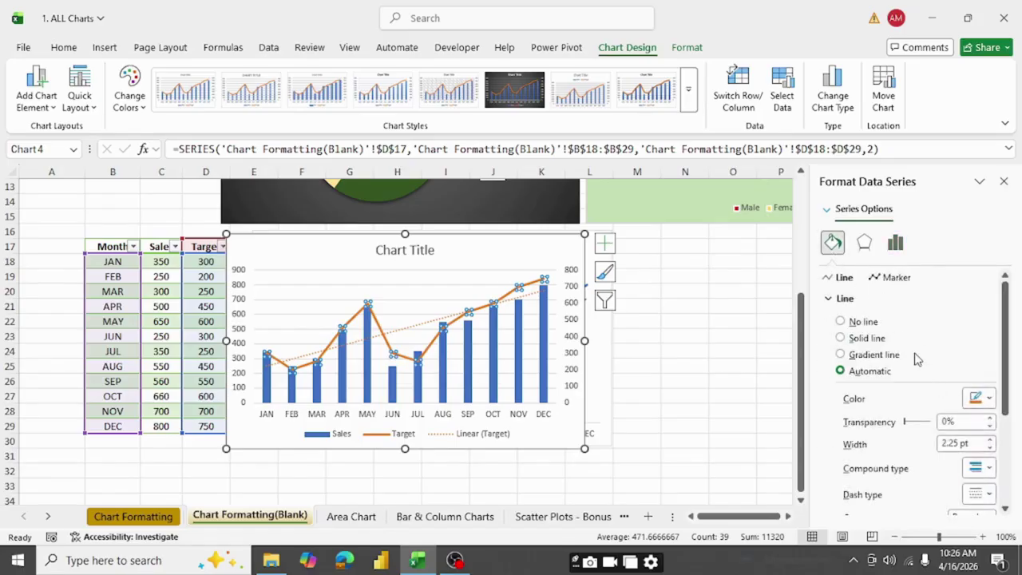
pyautogui.scroll(-4, 915, 360)
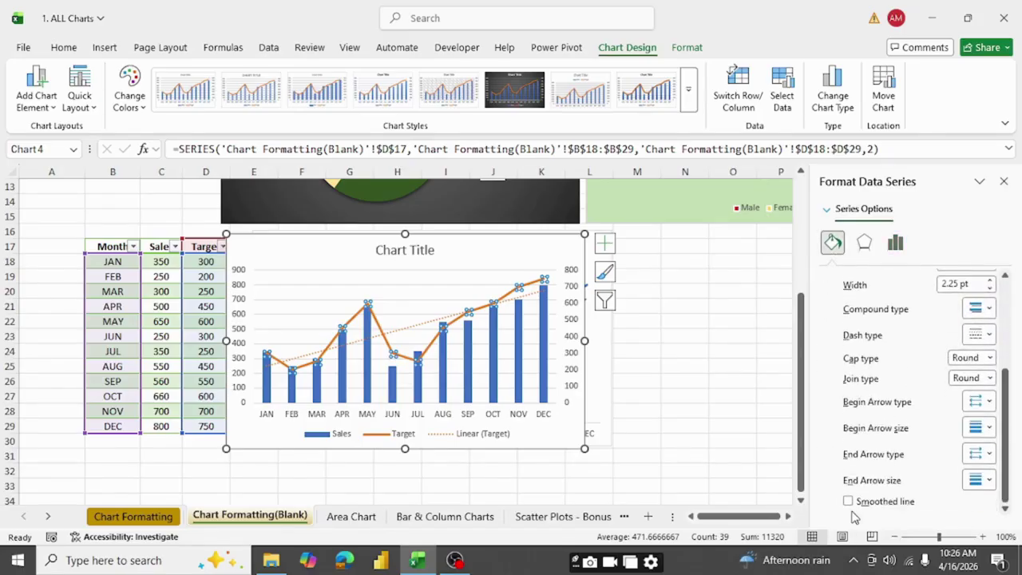
pyautogui.click(848, 502)
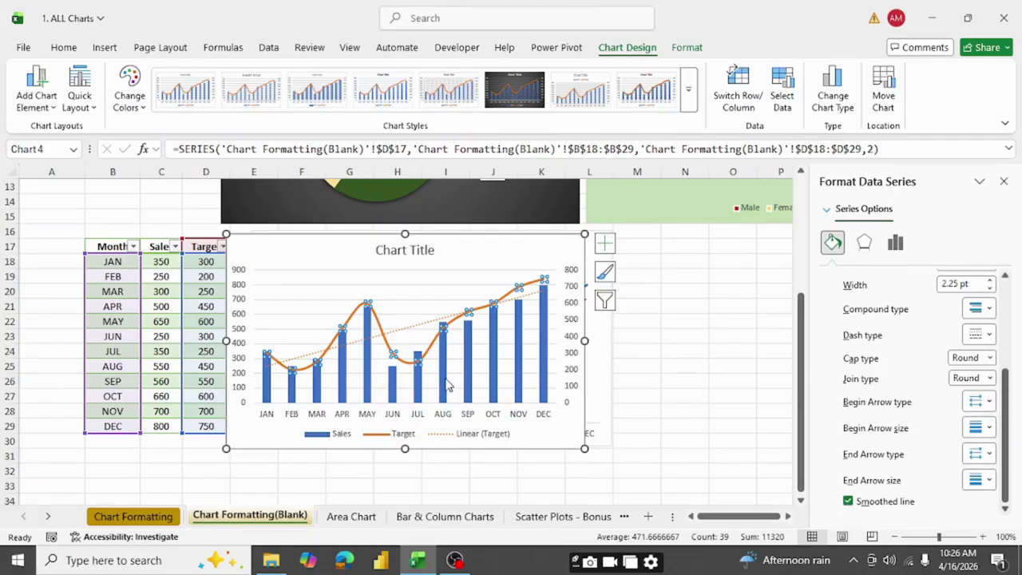
pyautogui.click(531, 438)
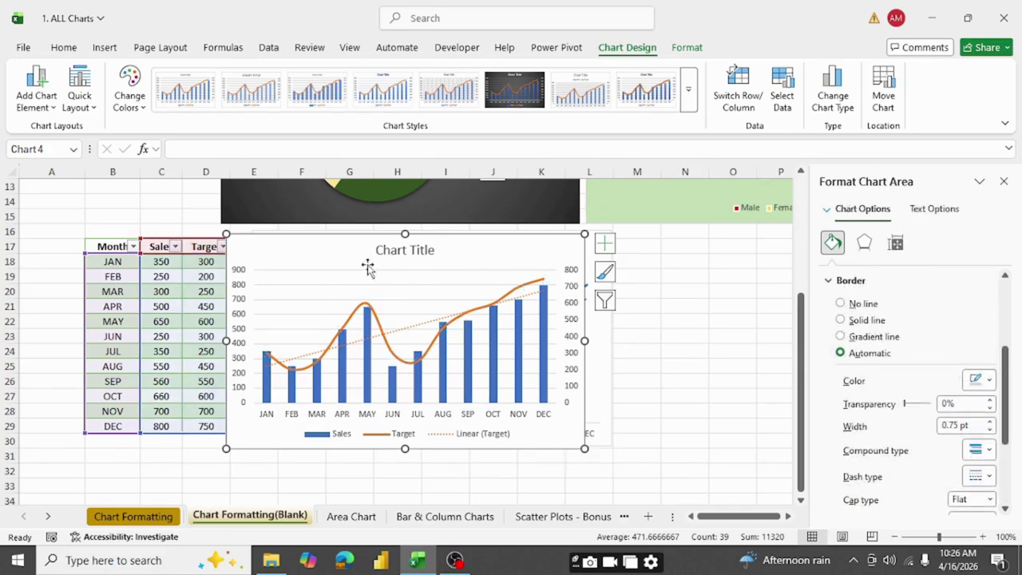
# Delete the horizontal major gridlines from the combo chart.
pyautogui.click(401, 290)
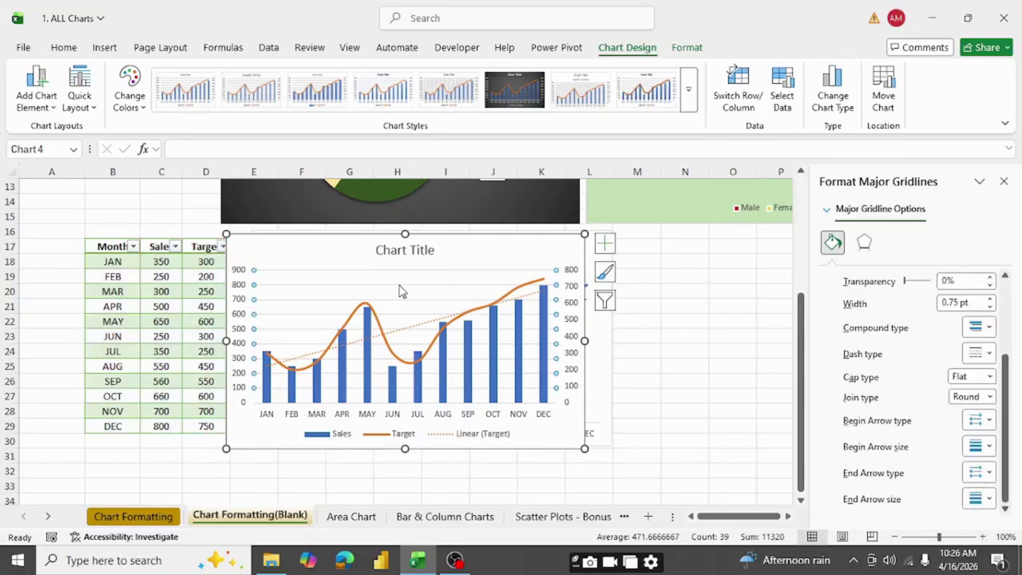
pyautogui.rightClick(401, 291)
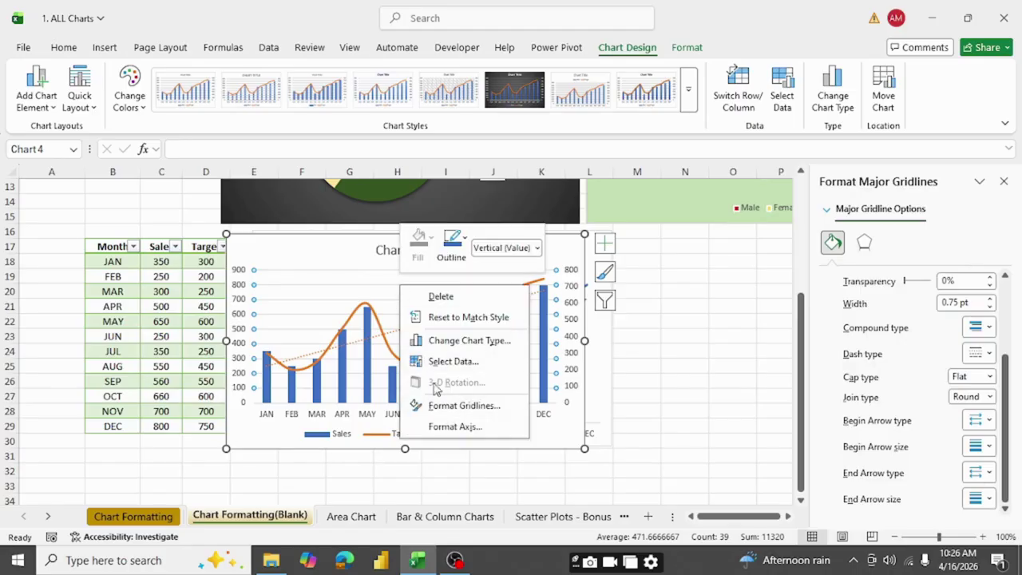
pyautogui.click(440, 296)
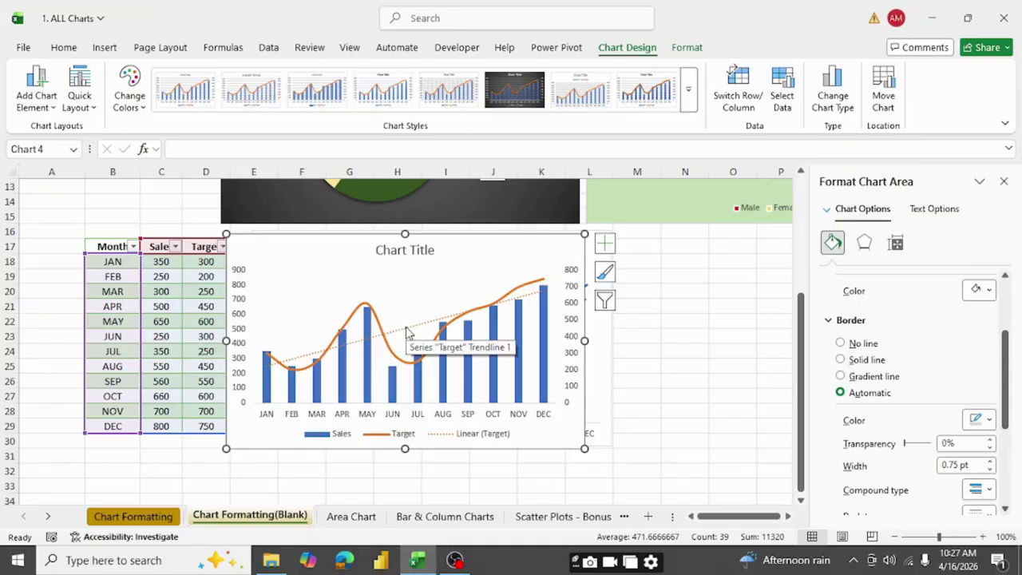
# Set the Target trendline's width to 2.75 pt and give its end a stealth arrowhead.
pyautogui.click(406, 334)
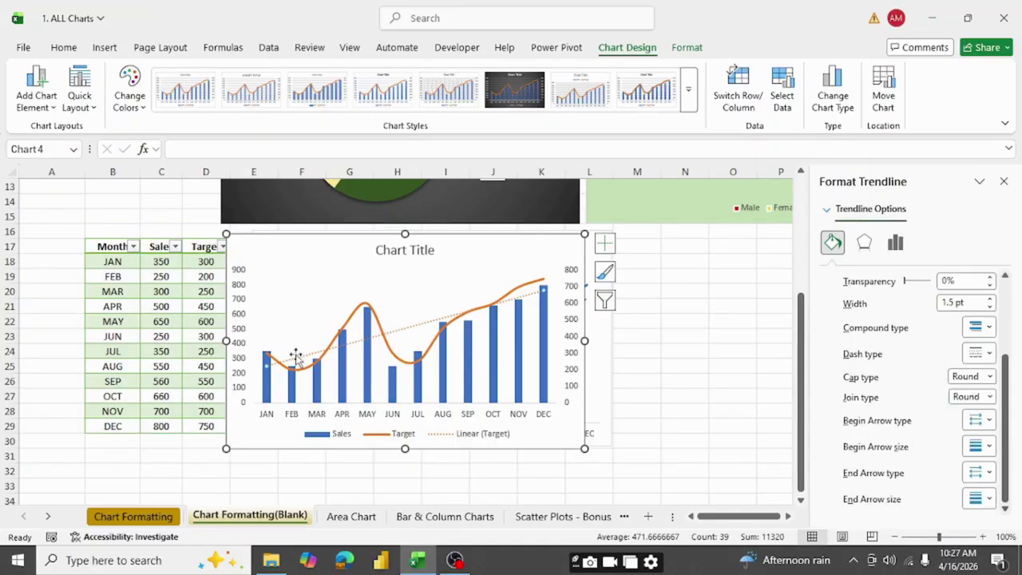
pyautogui.click(990, 299)
pyautogui.click(989, 299)
pyautogui.click(989, 298)
pyautogui.click(989, 298)
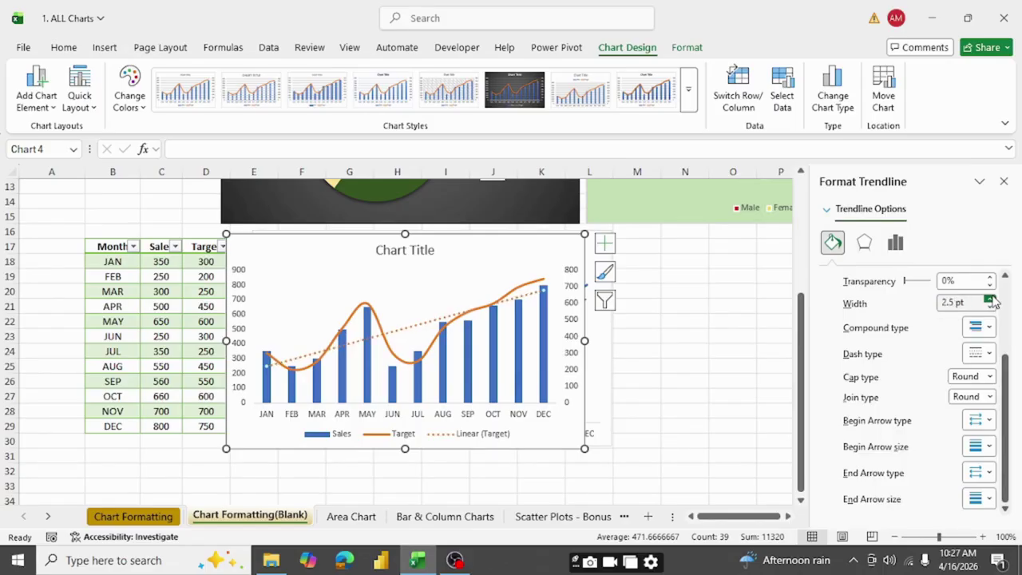
pyautogui.click(990, 298)
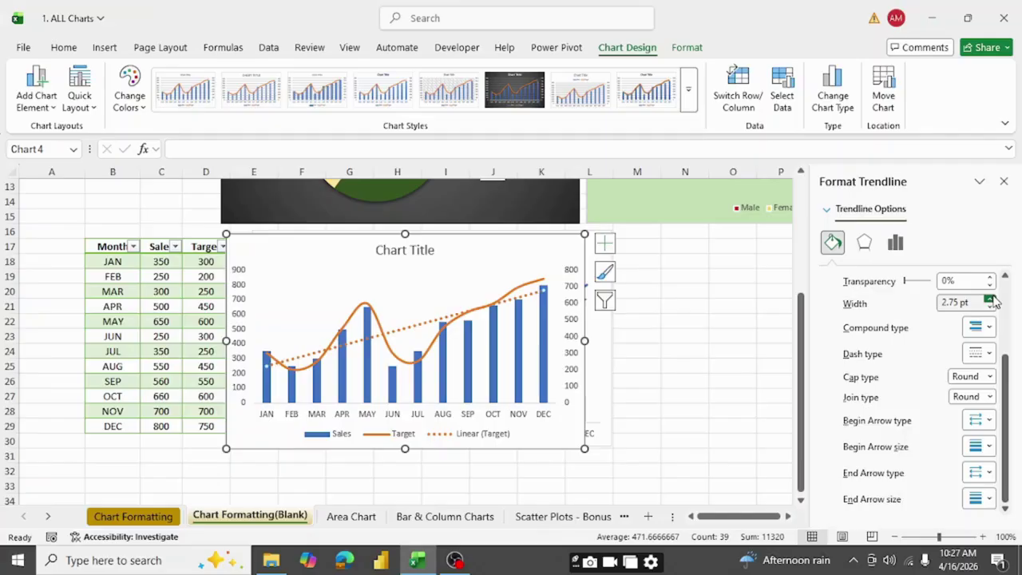
pyautogui.click(994, 475)
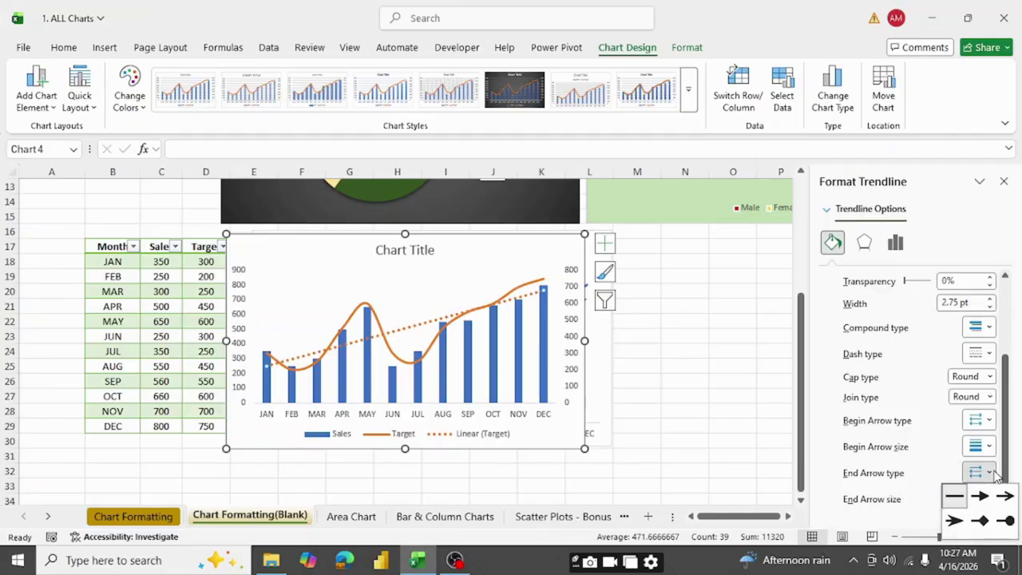
pyautogui.click(954, 521)
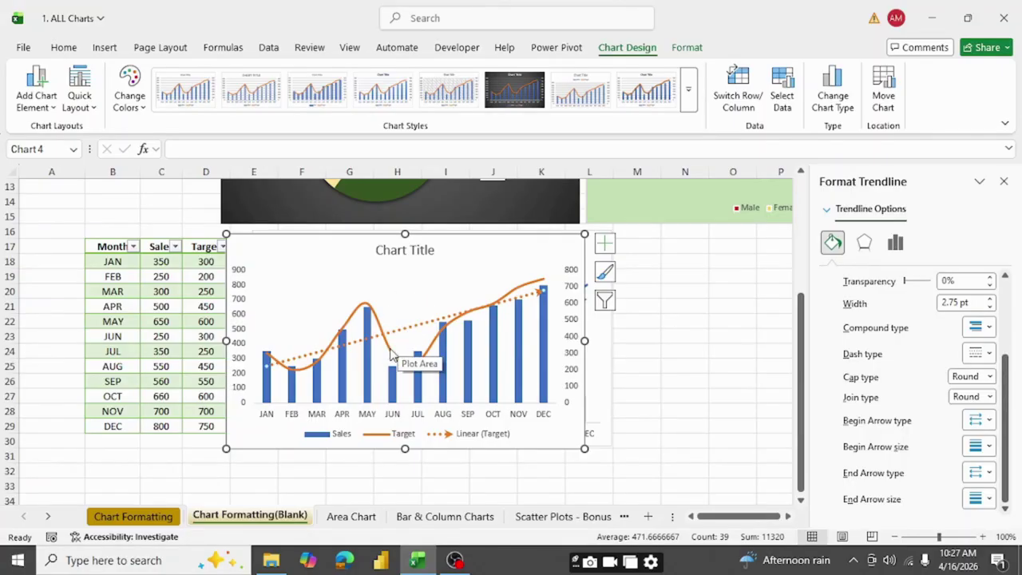
# Give the Sales columns a solid orange border with 6% transparency and a width of 2.25 pt.
pyautogui.click(367, 366)
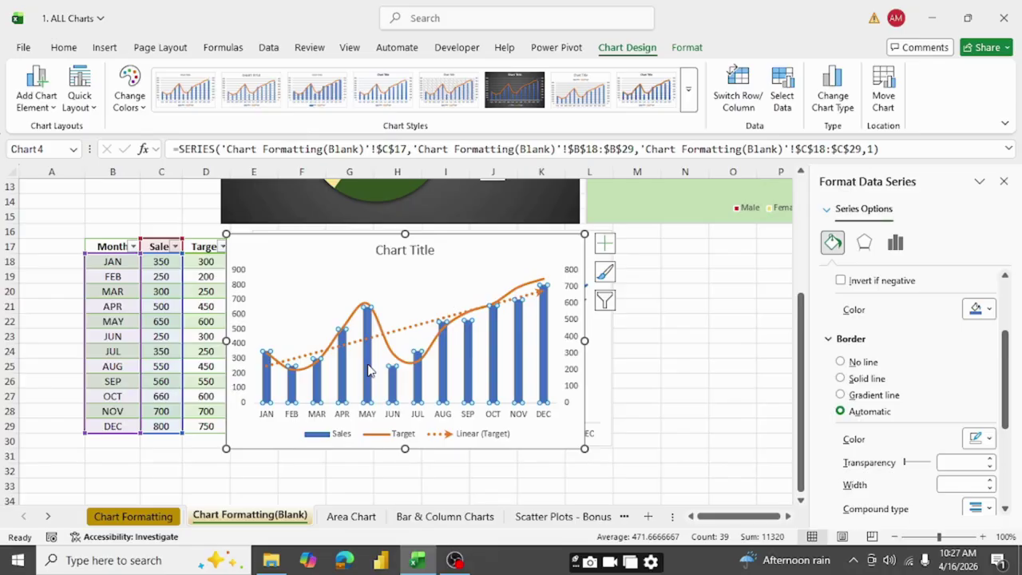
pyautogui.scroll(-3, 938, 354)
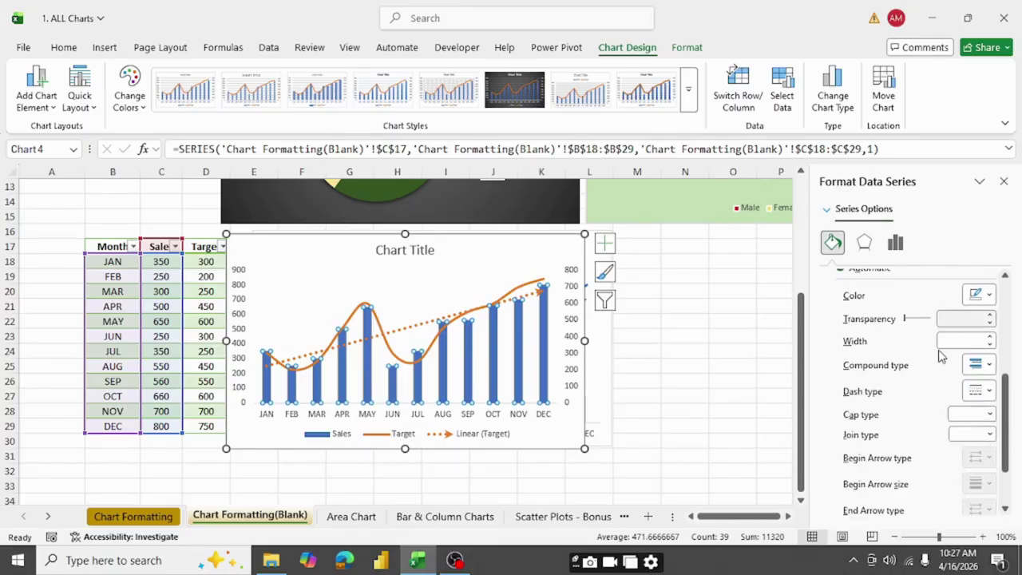
pyautogui.scroll(-1, 940, 357)
pyautogui.scroll(2, 934, 343)
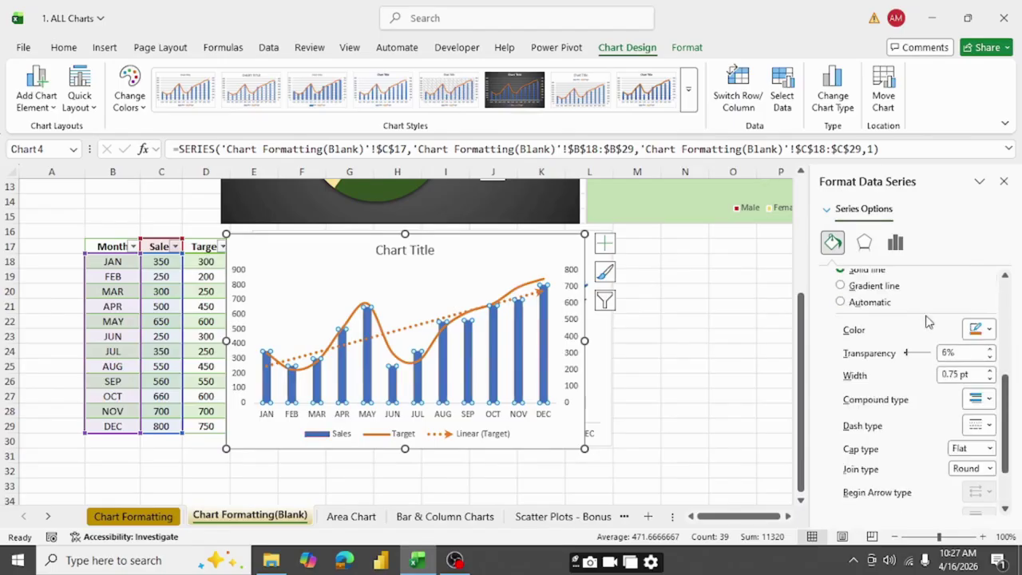
pyautogui.scroll(5, 867, 349)
pyautogui.scroll(-4, 871, 351)
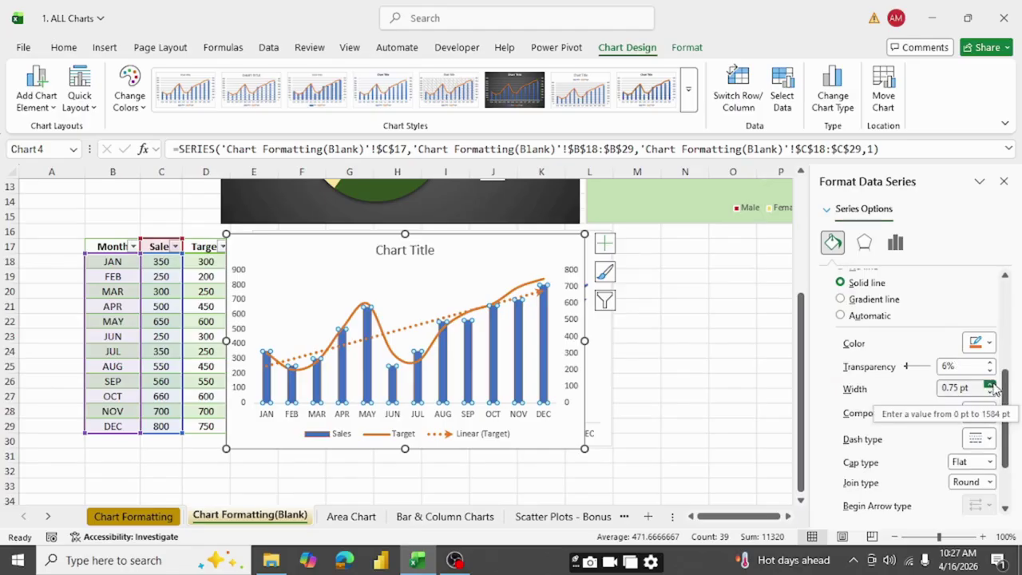
pyautogui.click(990, 385)
pyautogui.click(990, 386)
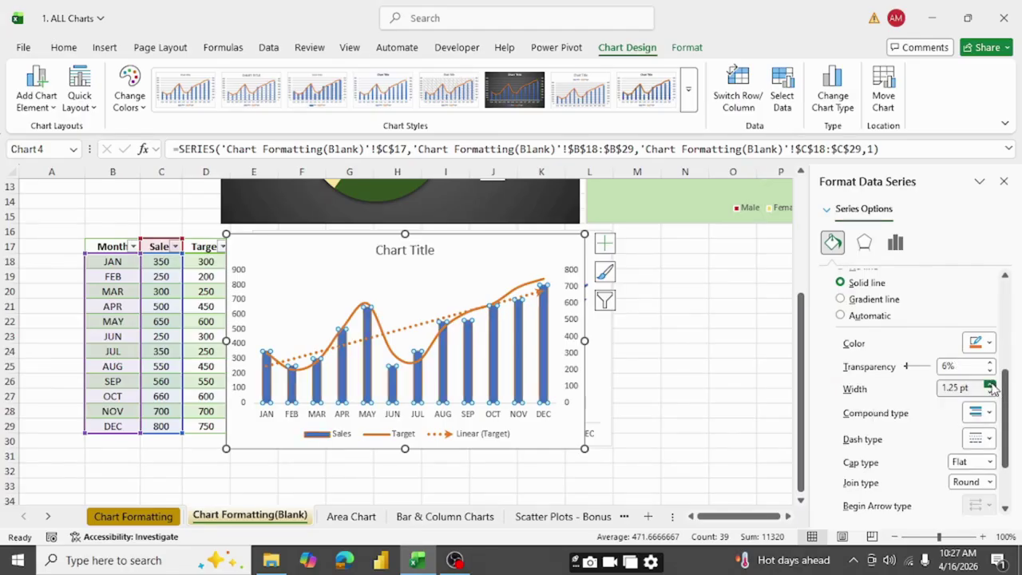
pyautogui.click(990, 386)
pyautogui.click(990, 386)
pyautogui.click(990, 386)
pyautogui.click(990, 386)
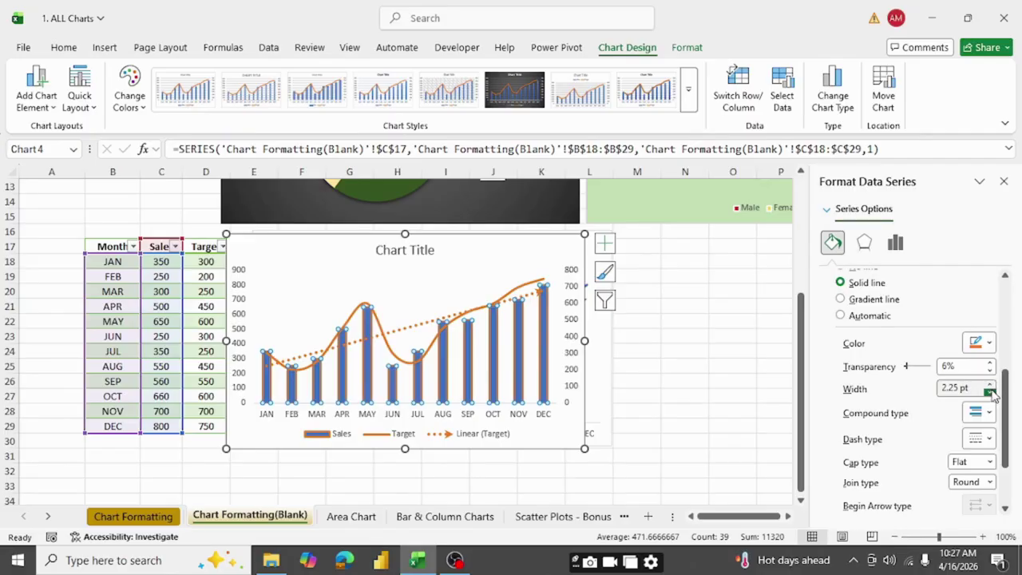
# Reduce the border width of the Sales columns to 0 pt.
pyautogui.click(990, 392)
pyautogui.click(991, 392)
pyautogui.click(990, 392)
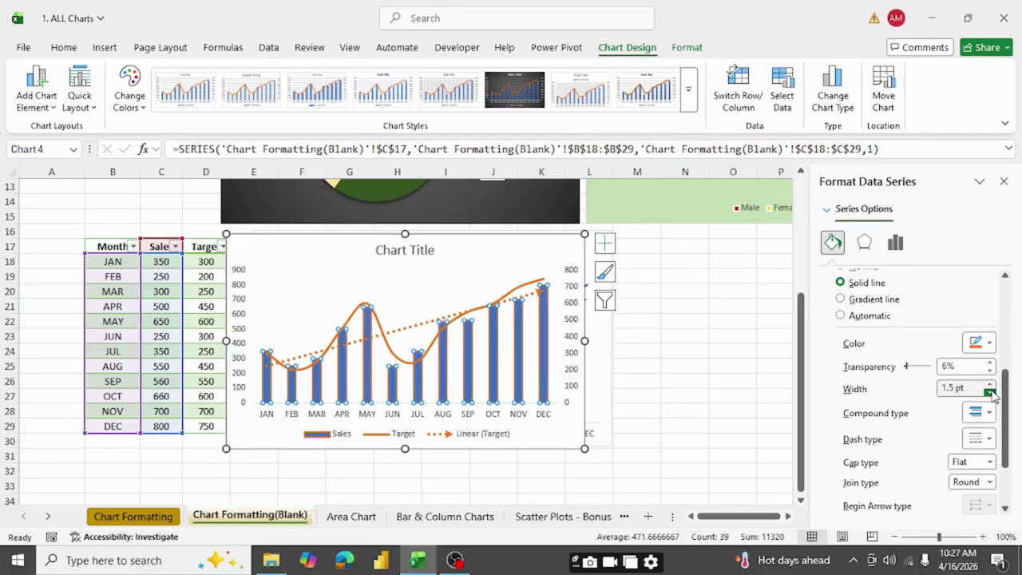
pyautogui.click(990, 392)
pyautogui.click(990, 392)
pyautogui.click(990, 392)
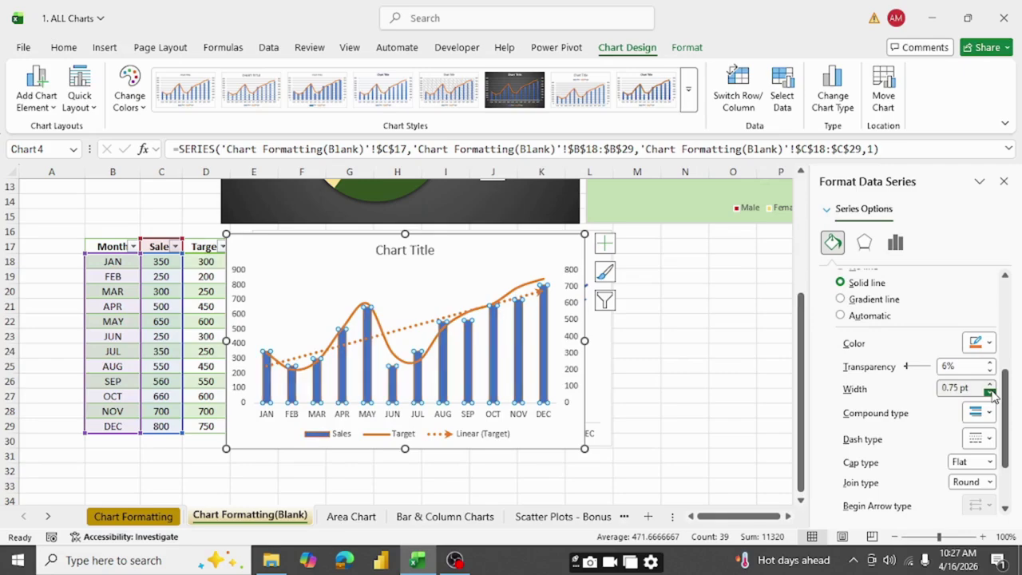
pyautogui.click(991, 392)
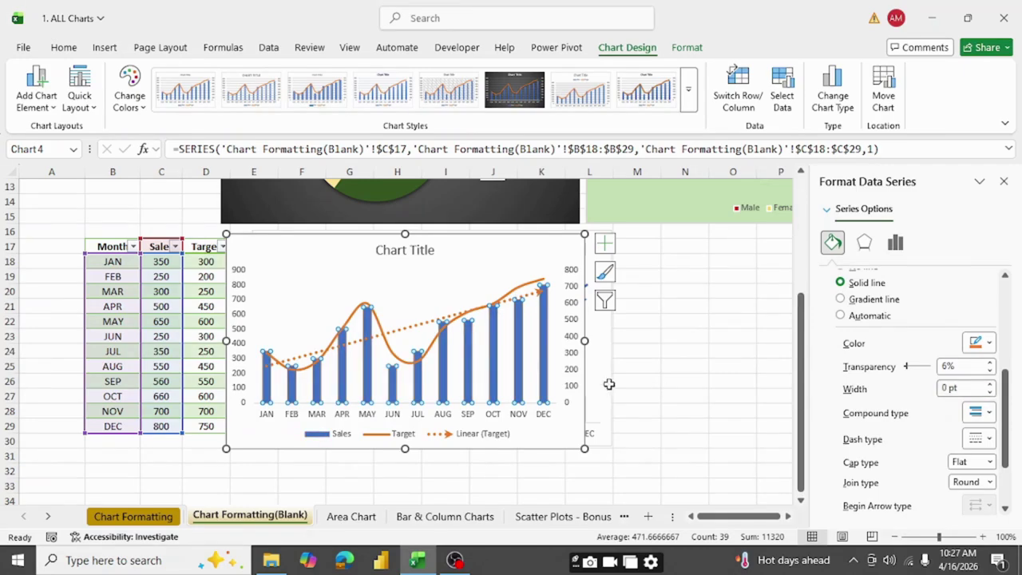
# Set the gap width of the Sales columns in the combo chart to 50%.
pyautogui.rightClick(369, 352)
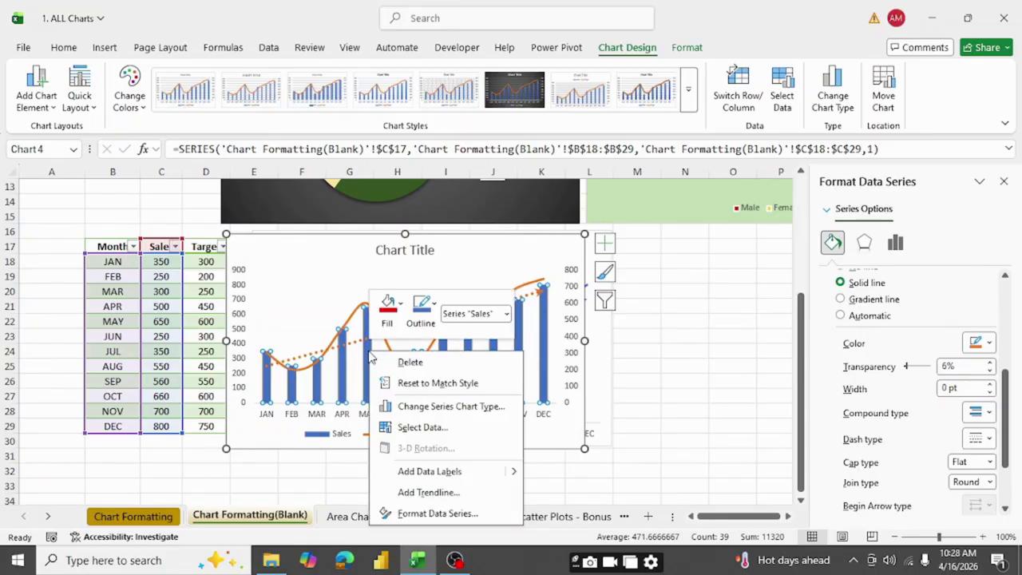
pyautogui.click(437, 513)
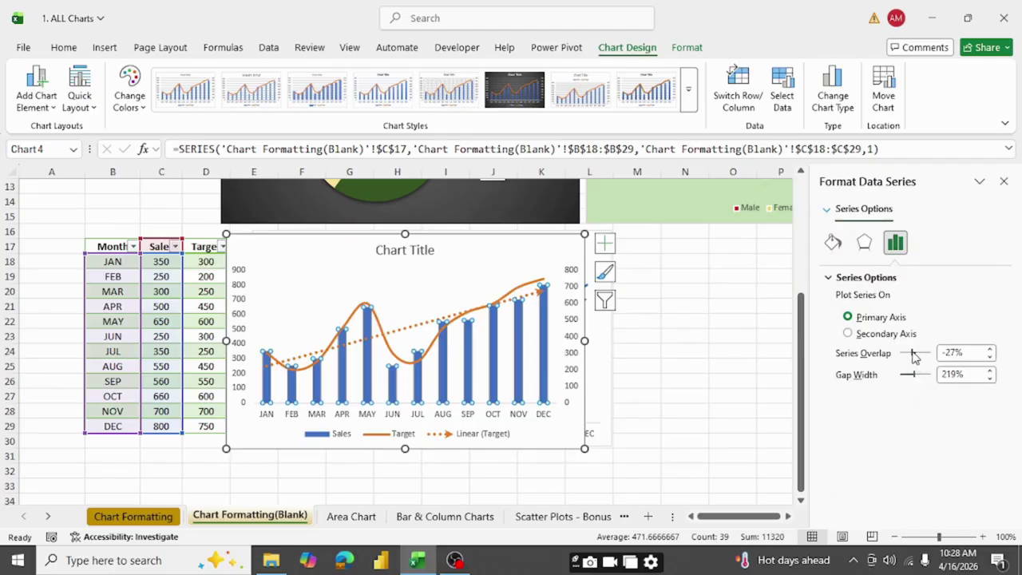
pyautogui.moveTo(915, 356); pyautogui.dragTo(926, 358)
pyautogui.moveTo(926, 357); pyautogui.dragTo(916, 362)
pyautogui.moveTo(959, 374); pyautogui.dragTo(940, 381)
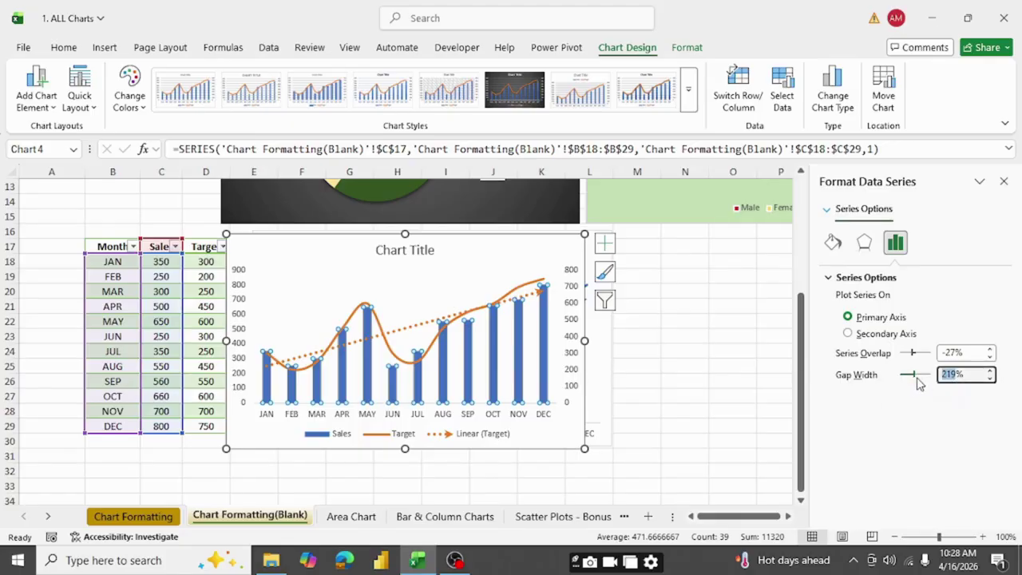
pyautogui.write('40')
pyautogui.press('Return')
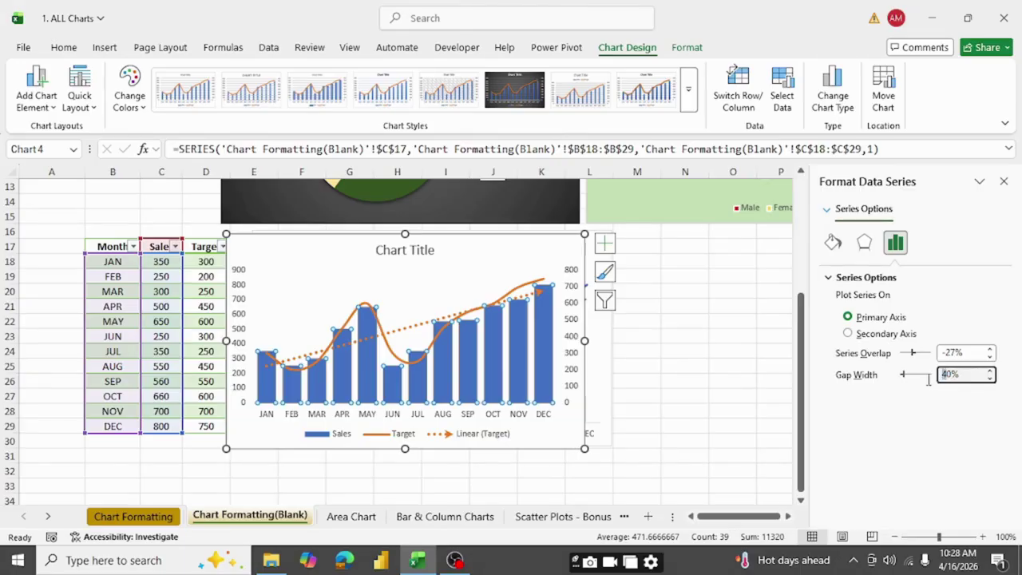
pyautogui.press('Return')
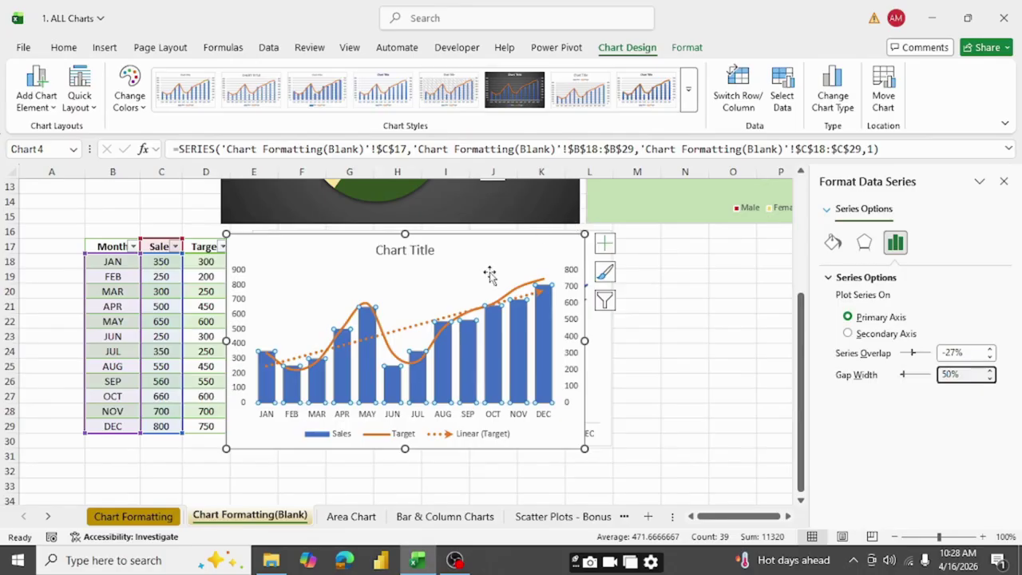
# Replace the combo chart's placeholder title with "Achievement vs Target".
pyautogui.click(503, 246)
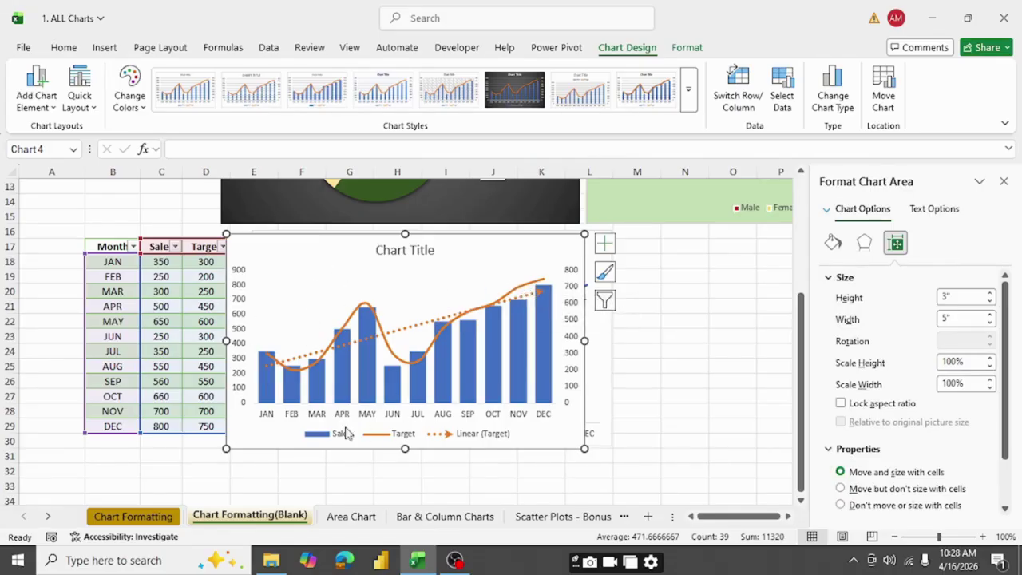
pyautogui.click(409, 252)
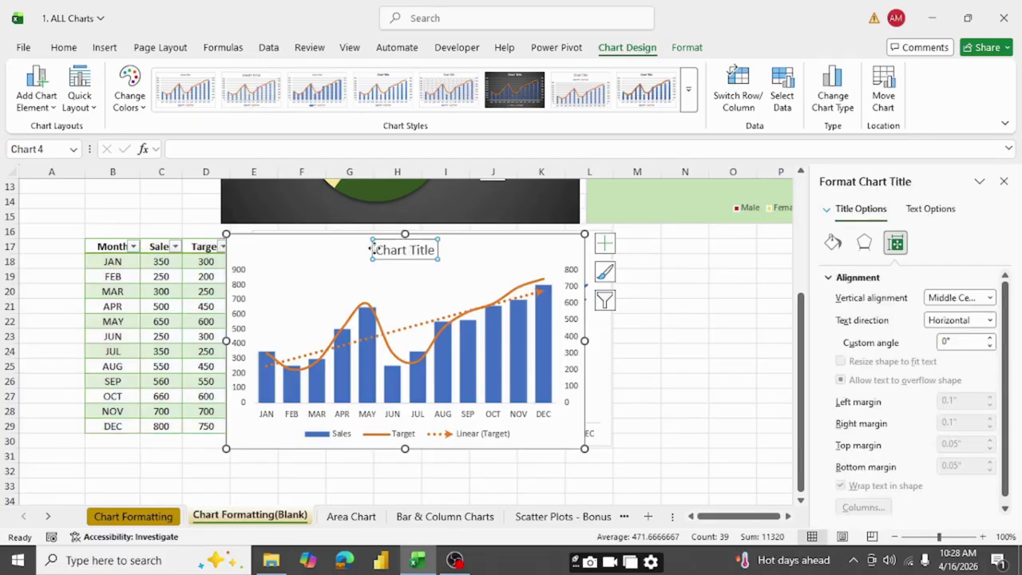
pyautogui.moveTo(379, 249); pyautogui.dragTo(587, 250)
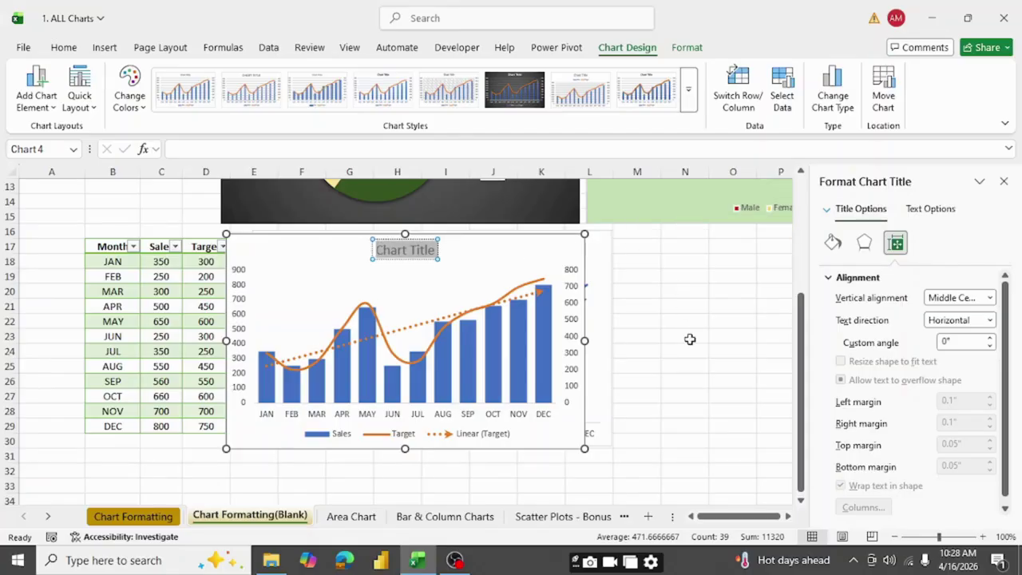
pyautogui.write('A')
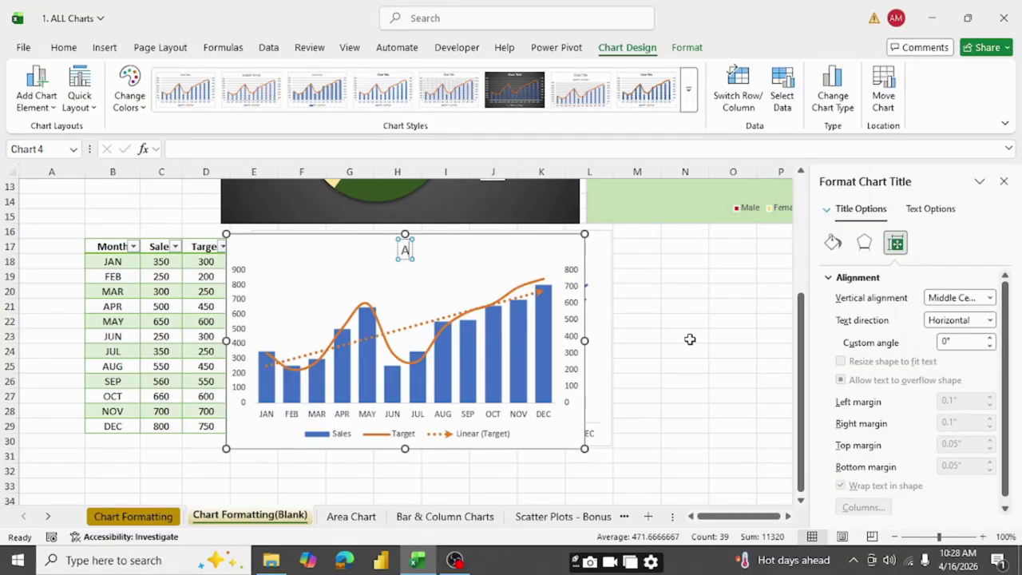
pyautogui.write('chievem')
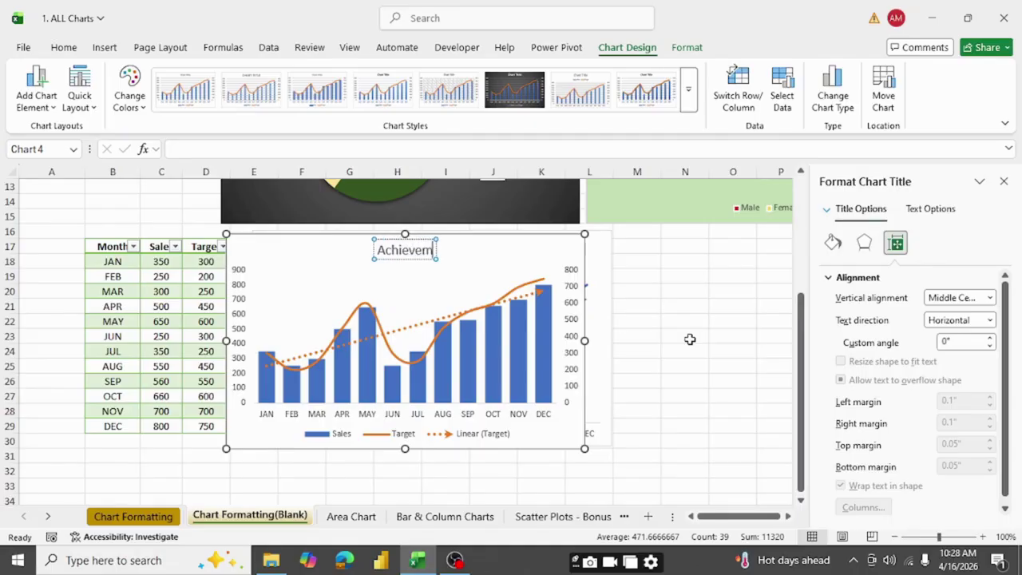
pyautogui.write('ent vs')
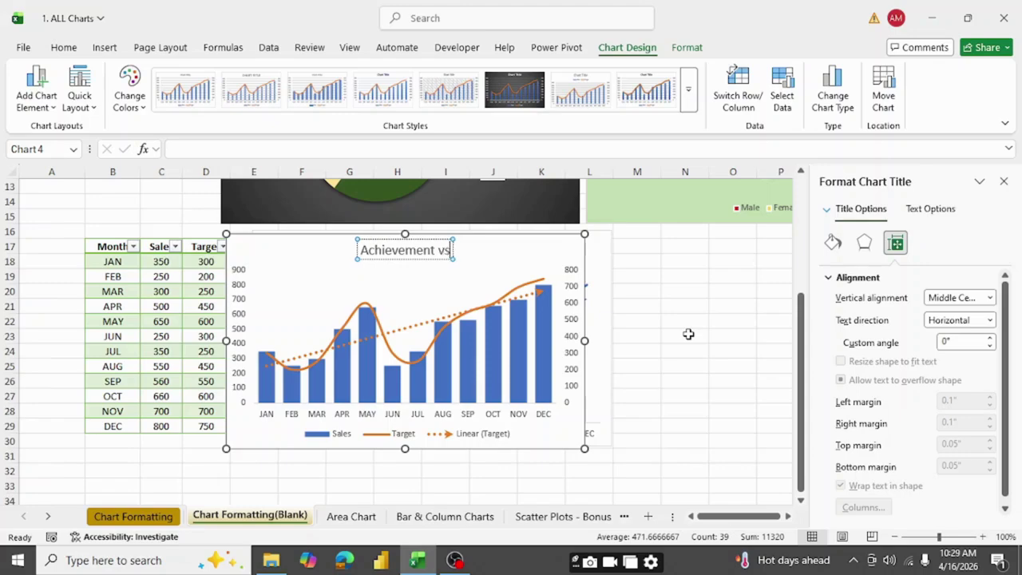
pyautogui.write(' Target')
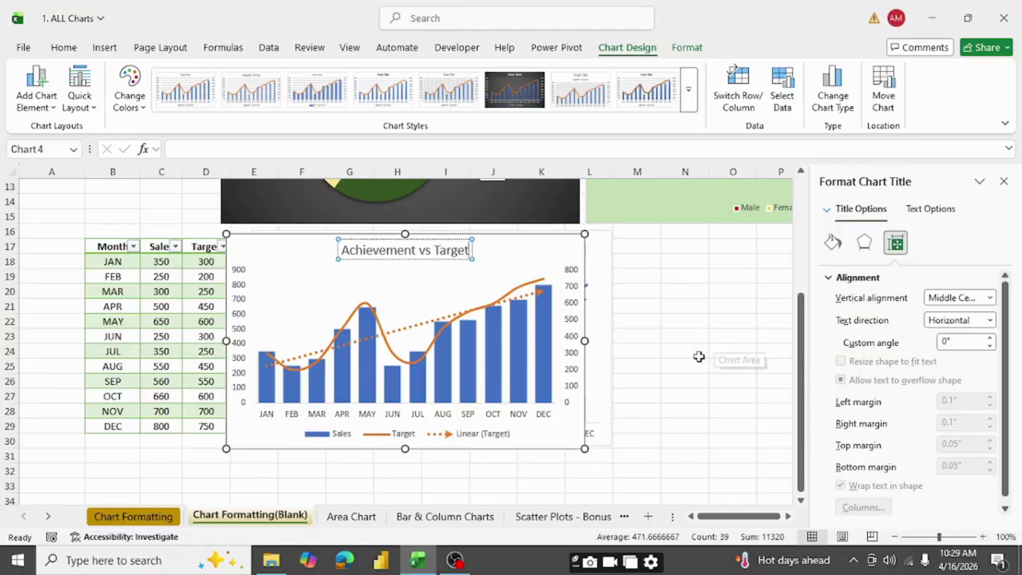
pyautogui.click(693, 352)
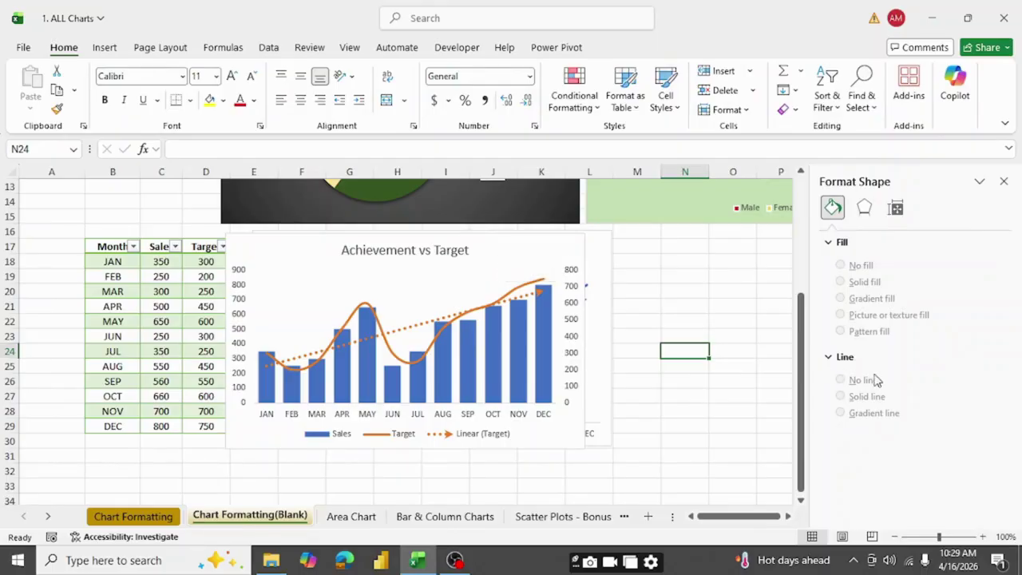
# Replace the word "Achievement" in the combo chart's title with "Goal".
pyautogui.click(405, 252)
pyautogui.moveTo(415, 252); pyautogui.dragTo(208, 250)
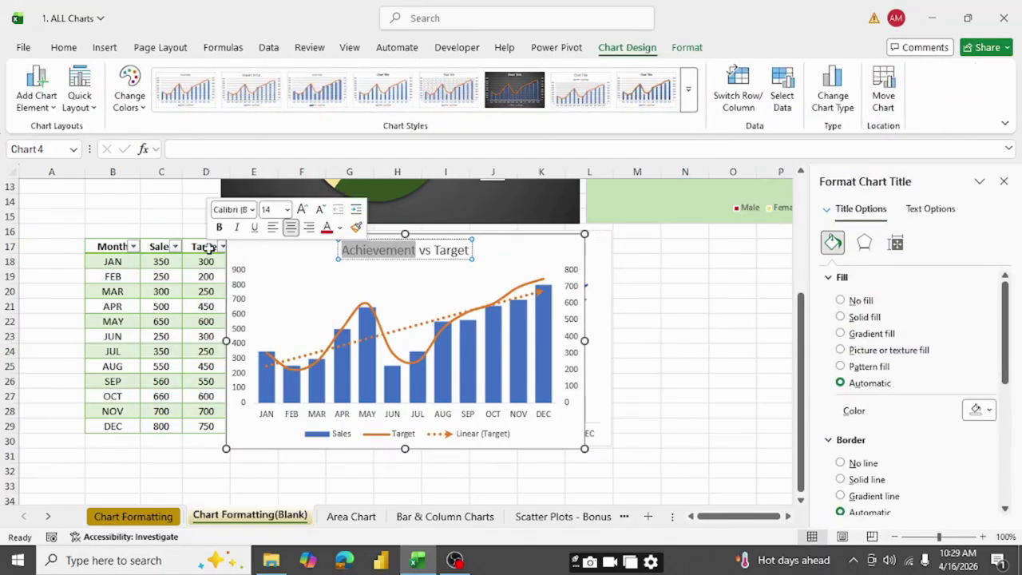
pyautogui.write('Goal')
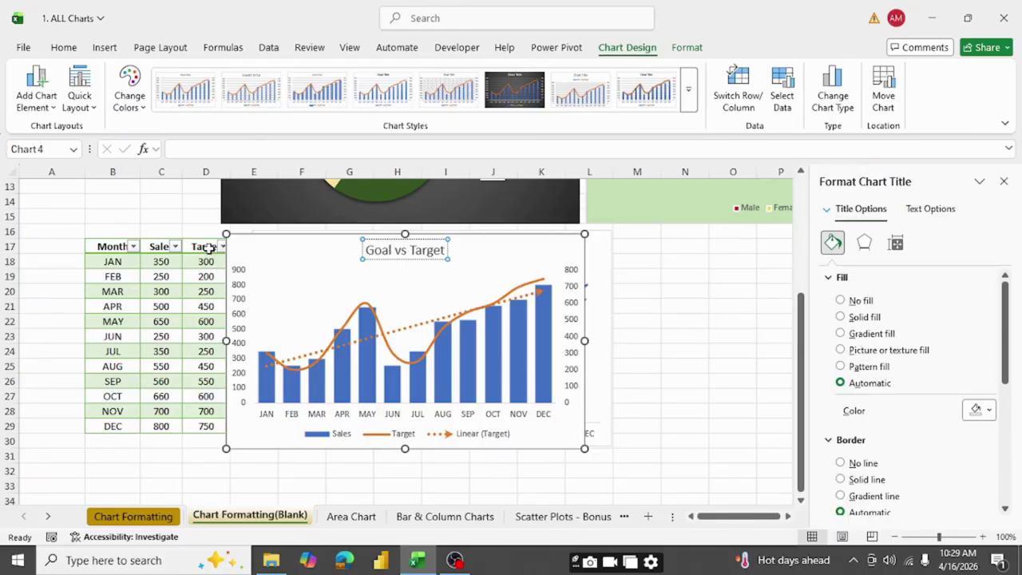
pyautogui.click(680, 367)
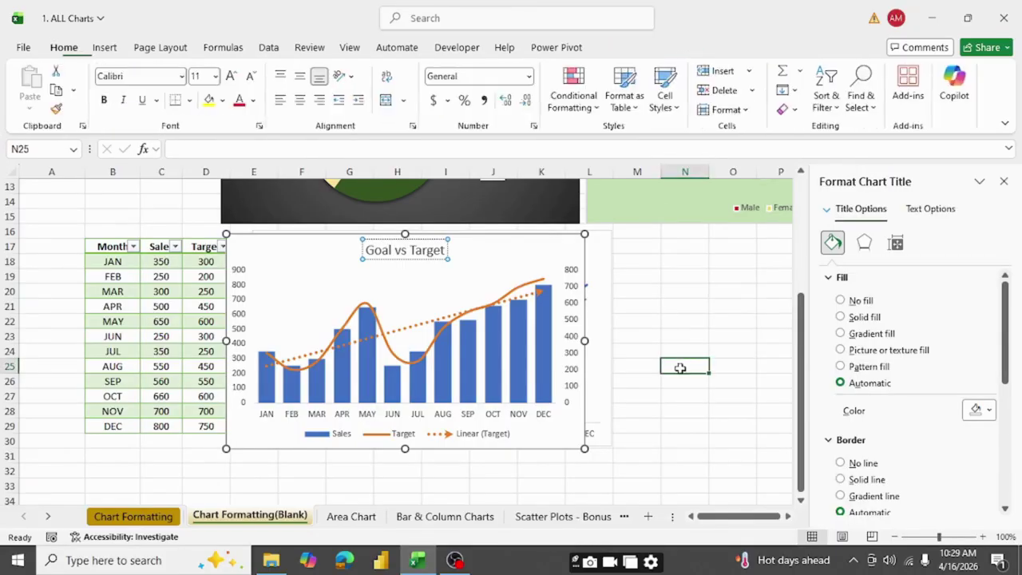
# Try the "Goal vs Target" title near the right end of the combo chart and return it to about the centre.
pyautogui.moveTo(735, 519); pyautogui.dragTo(739, 519)
pyautogui.click(354, 244)
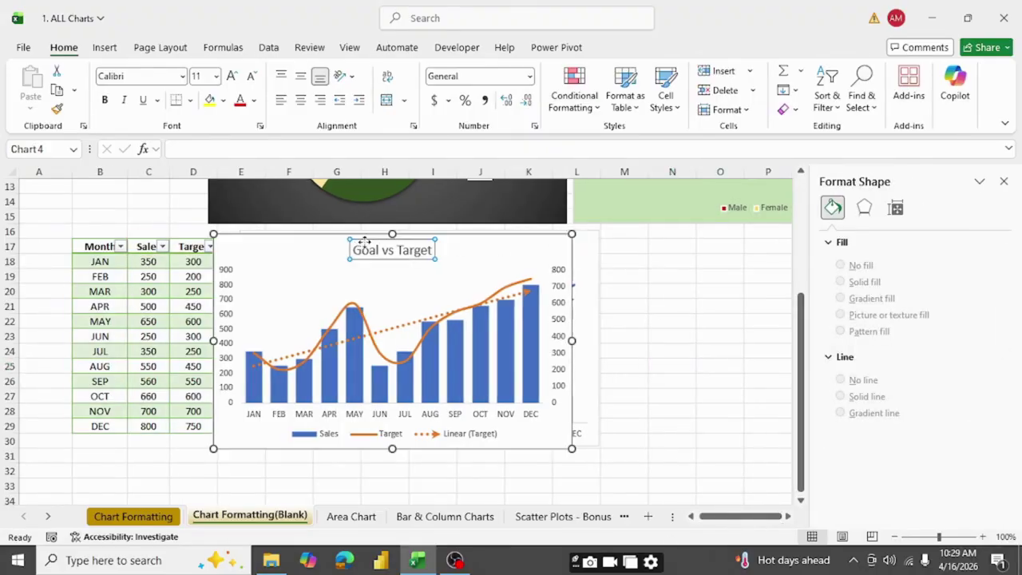
pyautogui.moveTo(355, 244); pyautogui.dragTo(491, 241)
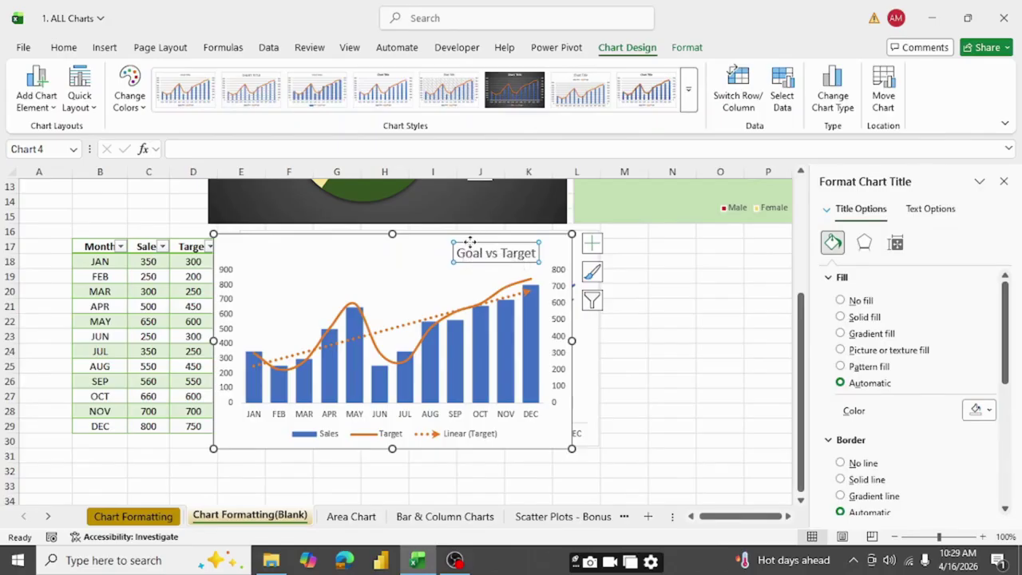
pyautogui.moveTo(471, 239); pyautogui.dragTo(374, 239)
# Move the combo chart directly to the right of the Monthly Sales chart, level with its top edge, and close the formatting pane.
pyautogui.moveTo(504, 238); pyautogui.dragTo(791, 241)
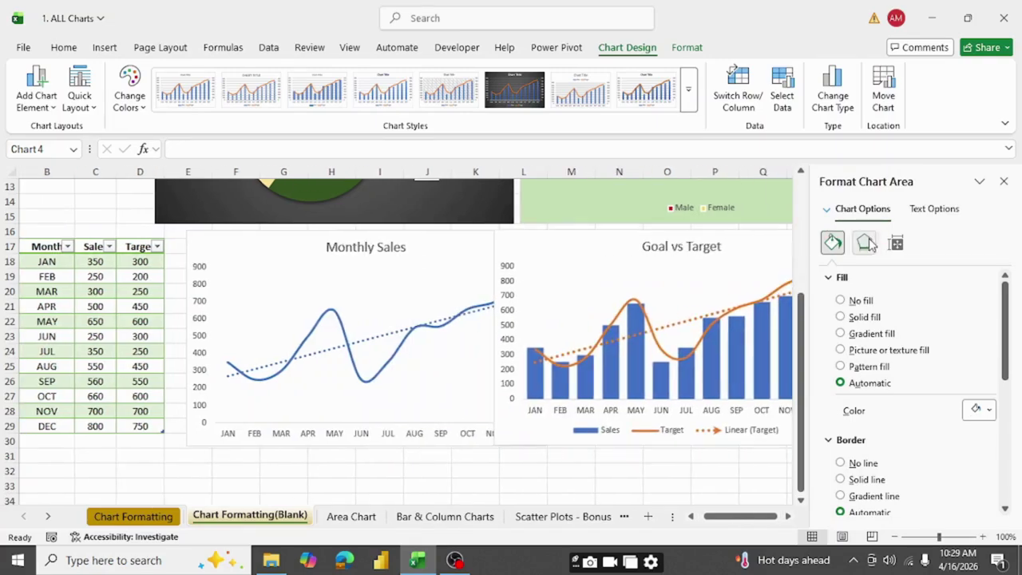
pyautogui.hotkey('ctrl', 'z')
pyautogui.moveTo(421, 244); pyautogui.dragTo(771, 242)
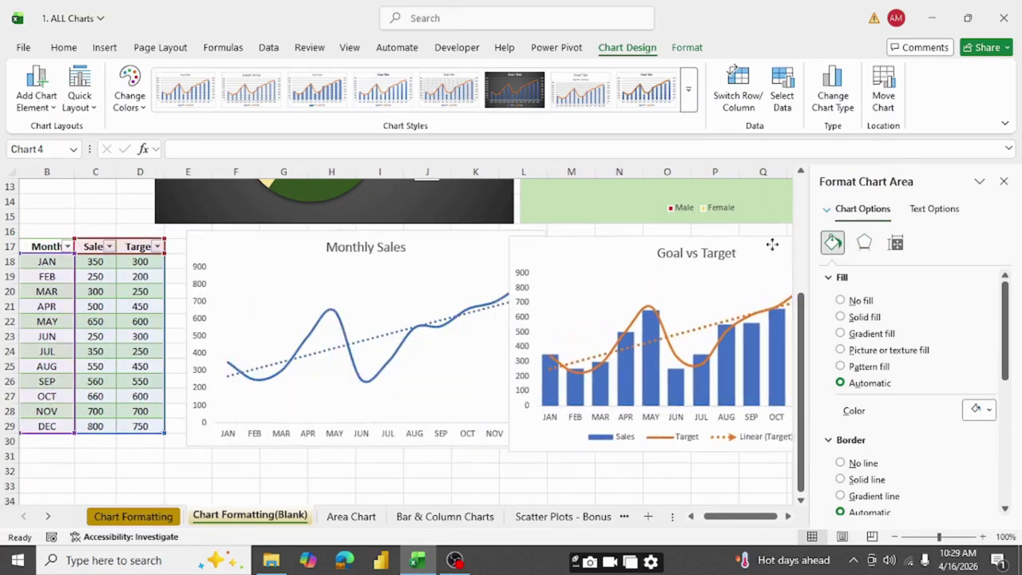
pyautogui.click(1004, 182)
pyautogui.moveTo(620, 245); pyautogui.dragTo(662, 240)
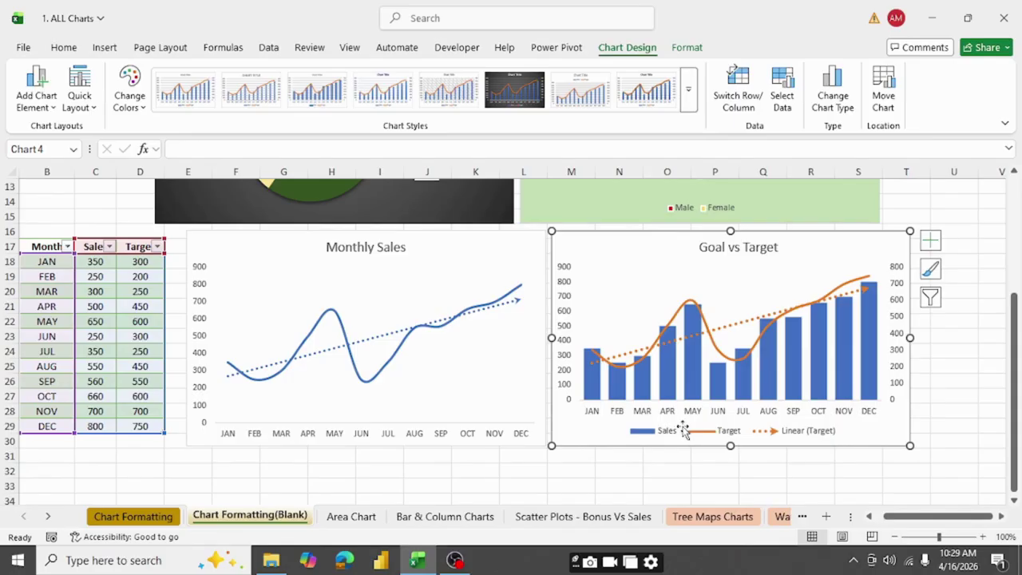
# Delete the legend from the Goal vs Target combo chart.
pyautogui.click(651, 431)
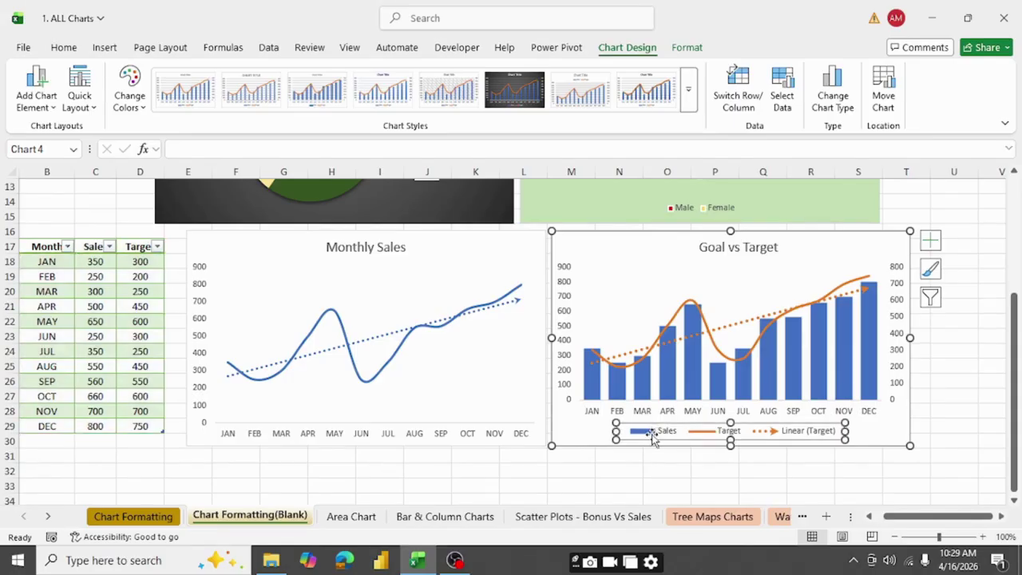
pyautogui.press('Delete')
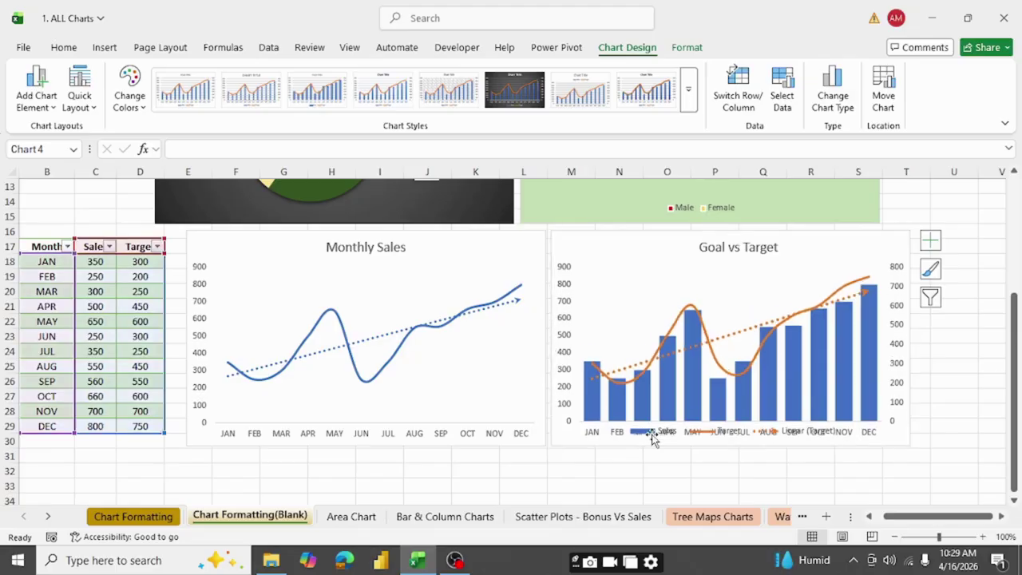